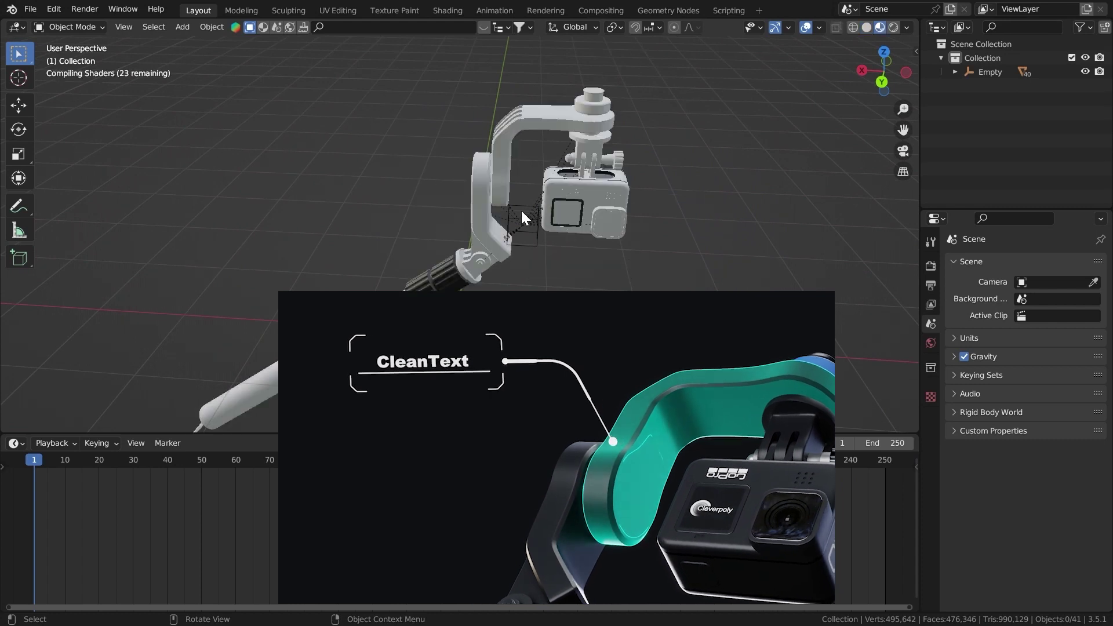
Step: Widen the Outliner area and change it into a second 3D Viewport
middle_click_drag(521, 210, 707, 220)
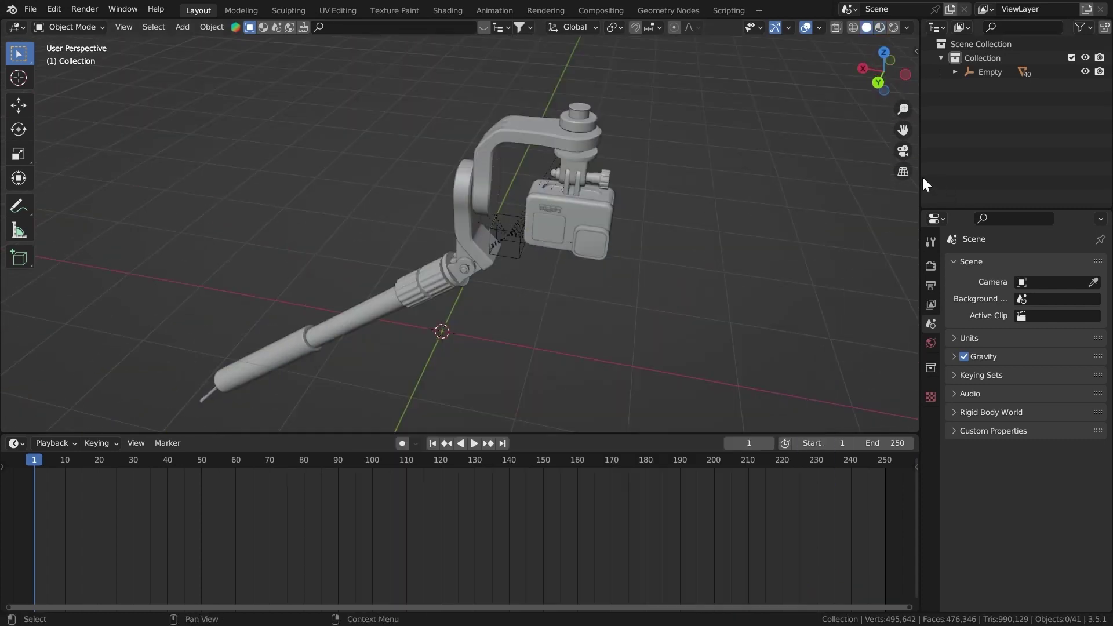
left_click_drag(919, 182, 661, 191)
left_click(677, 27)
left_click(204, 65)
Step: Add a camera facing the model from the back view and move it away from the model along the Y axis
key("ctrl+KP_1")
scroll(348, 243, "down", 4)
key("shift+a")
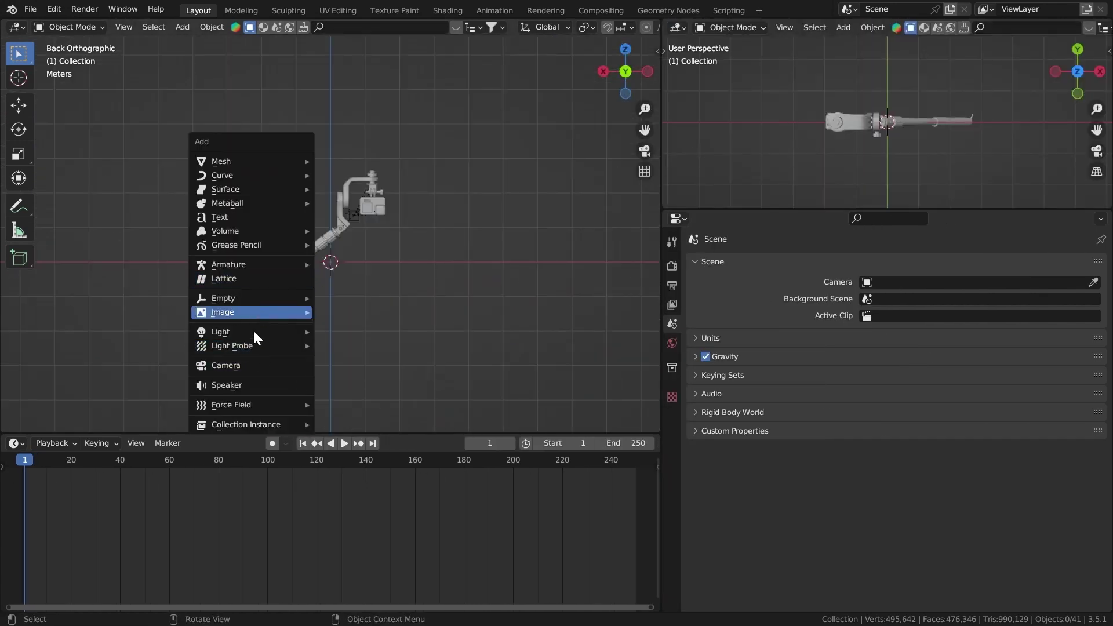
left_click(245, 365)
middle_click_drag(244, 369, 415, 248)
key("g")
key("y")
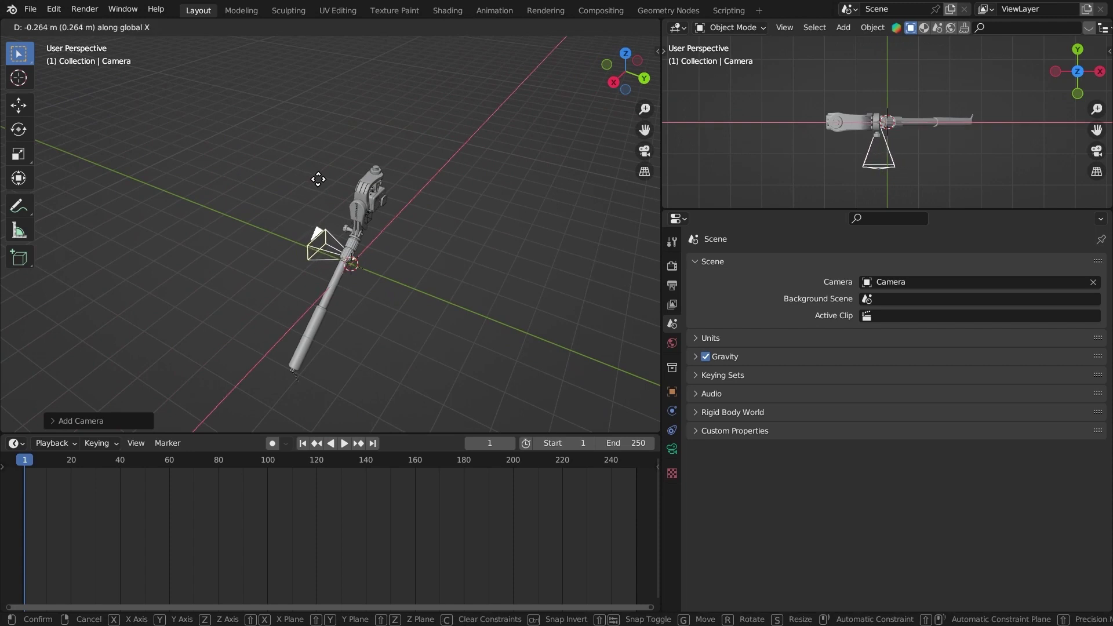
left_click(607, 319)
Step: Show the camera's view in the second 3D viewport and hide that viewport's overlays
scroll(606, 319, "down", 3)
key("KP_0")
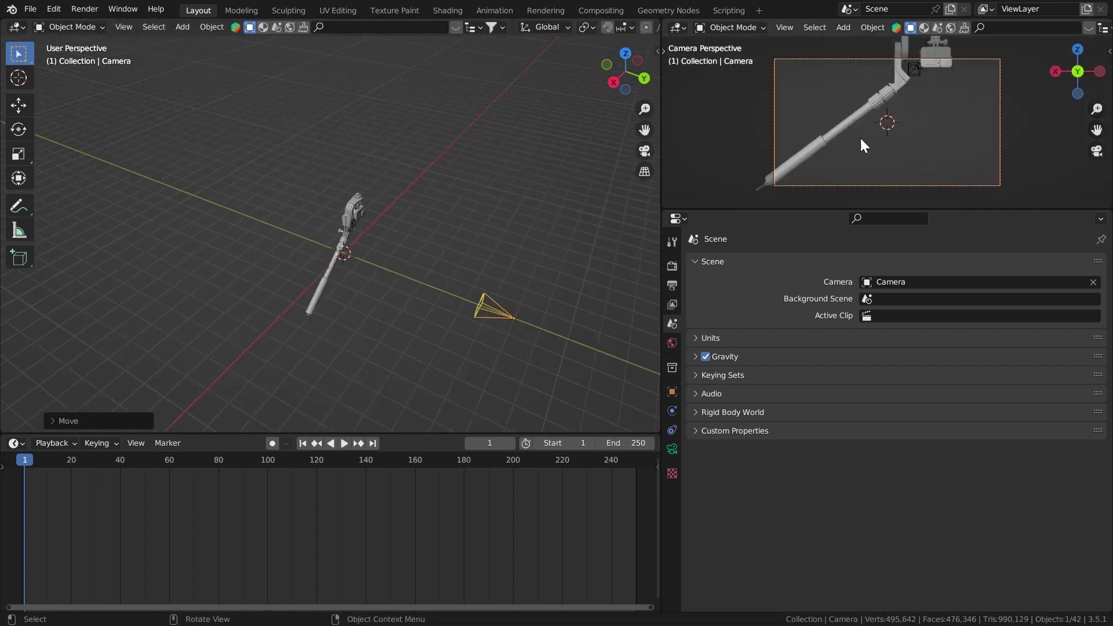
scroll(807, 29, "down", 5)
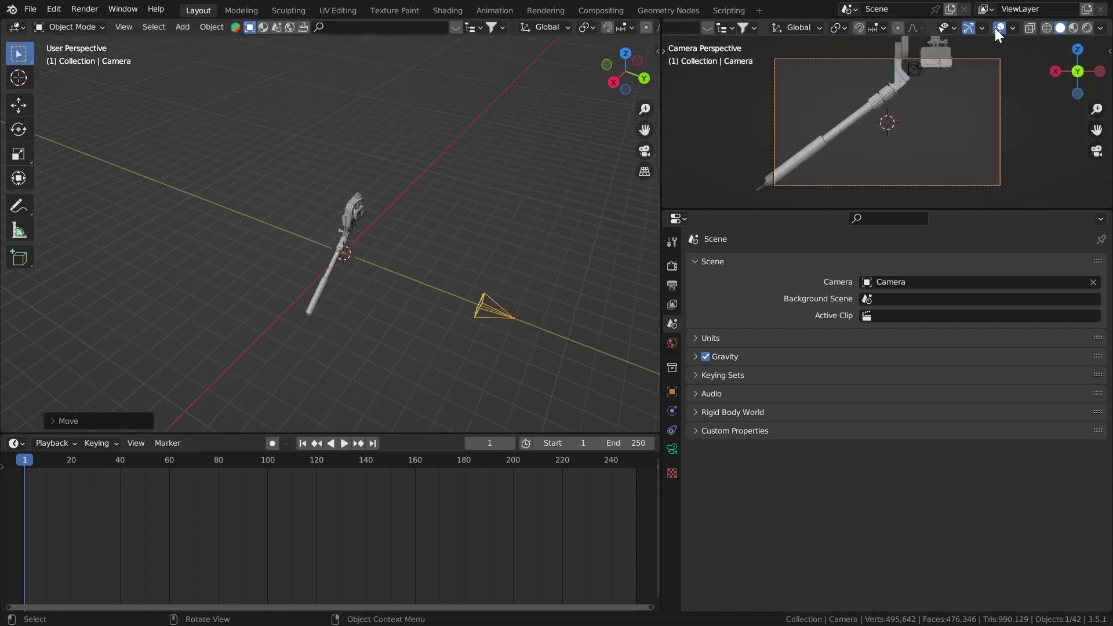
left_click(998, 29)
Step: Set the camera's passepartout to 1.000 and its focal length to 85 mm
left_click(759, 513)
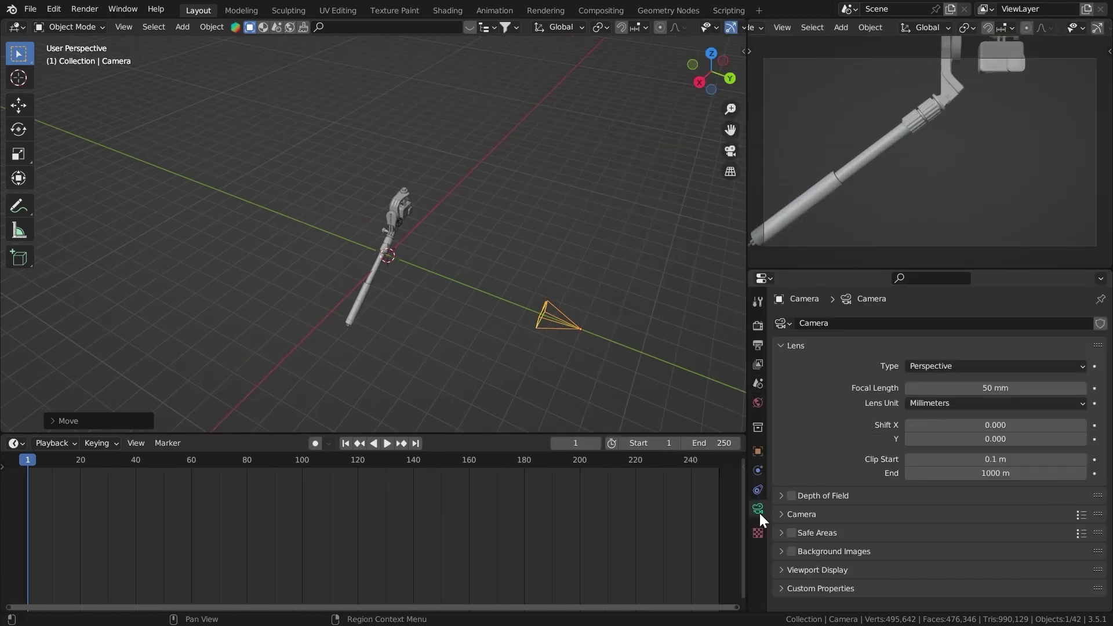
left_click(838, 571)
scroll(835, 396, "down", 5)
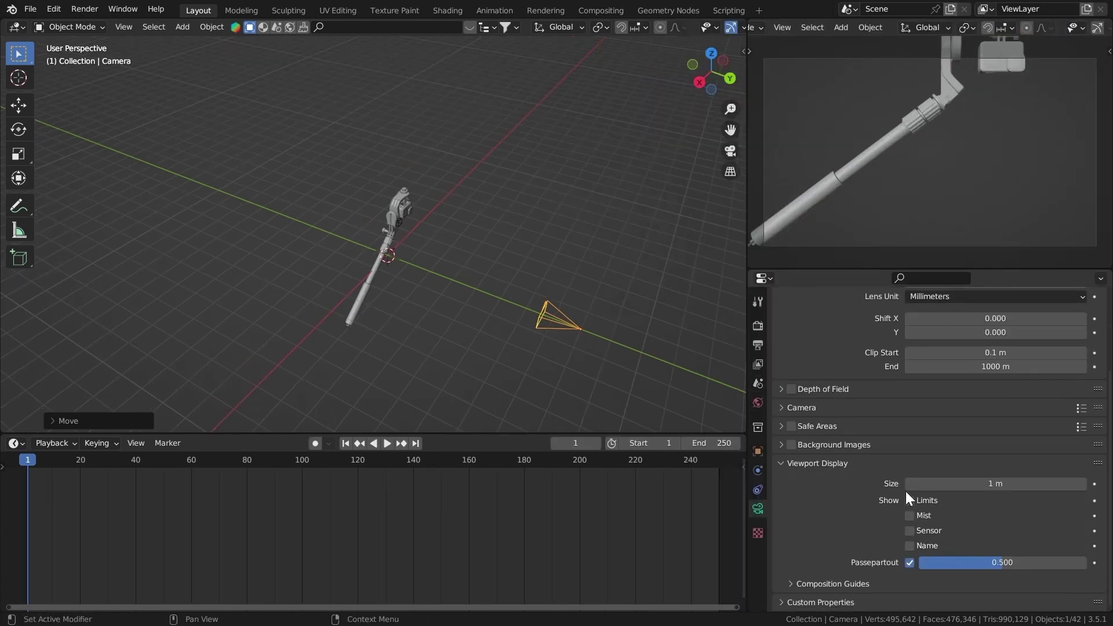
left_click_drag(960, 571, 1078, 566)
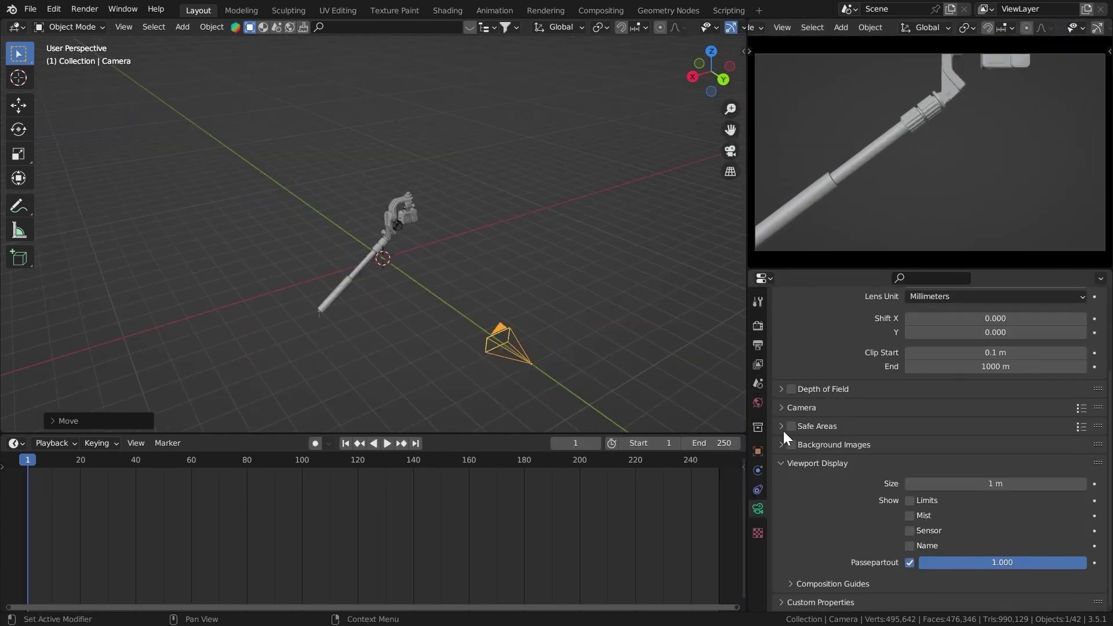
scroll(868, 380, "up", 5)
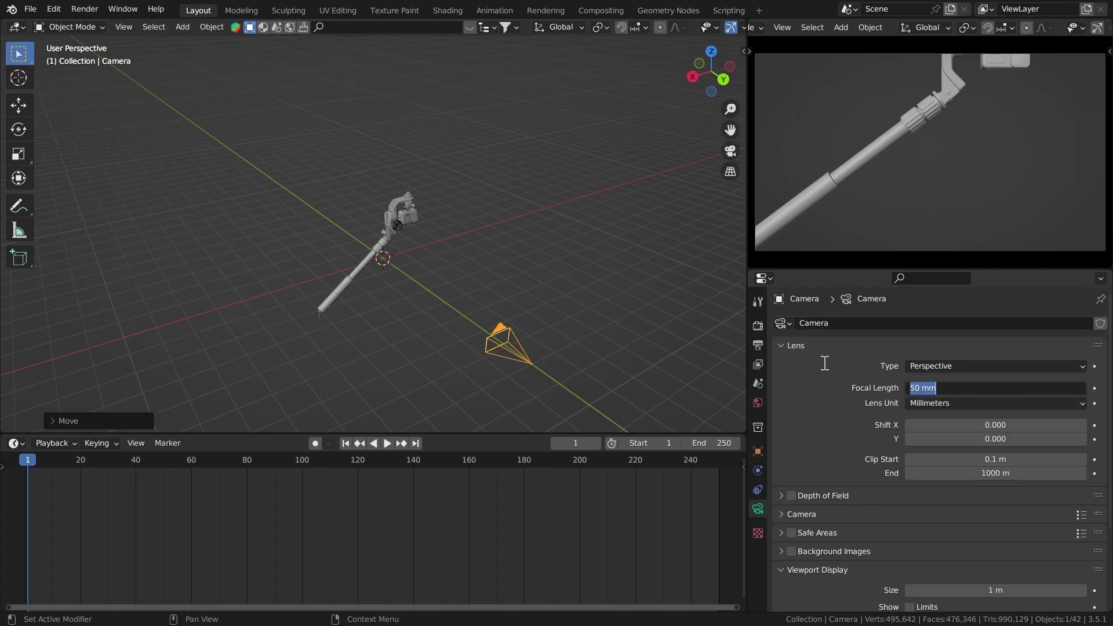
key("Return")
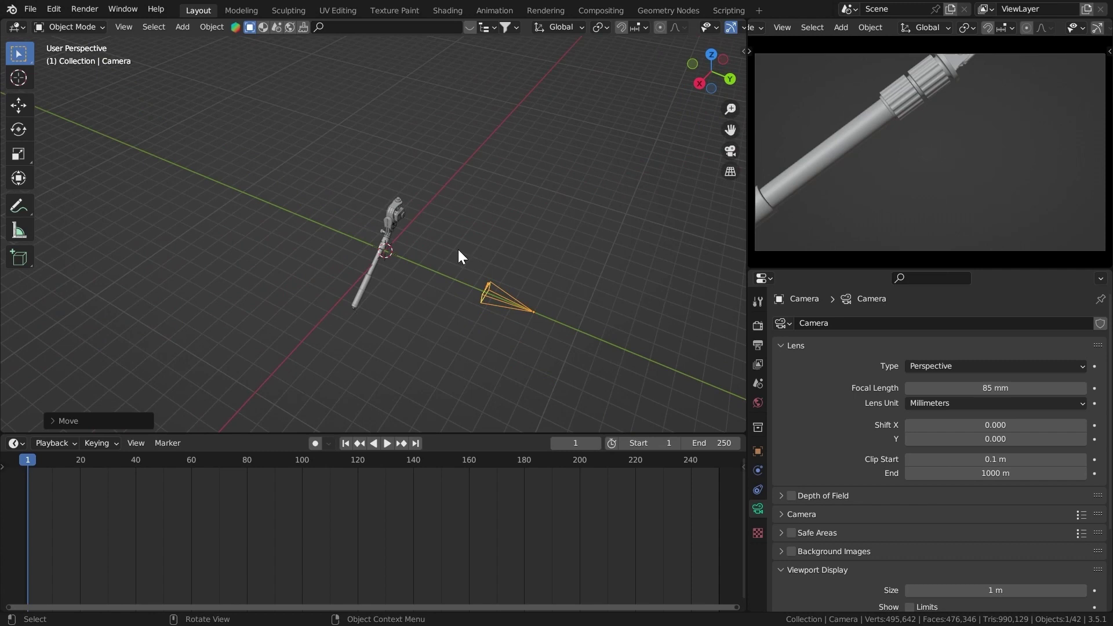
Step: Move the camera farther back along Y and raise it along Z to frame the gimbal head and upper stick
key("g")
key("y")
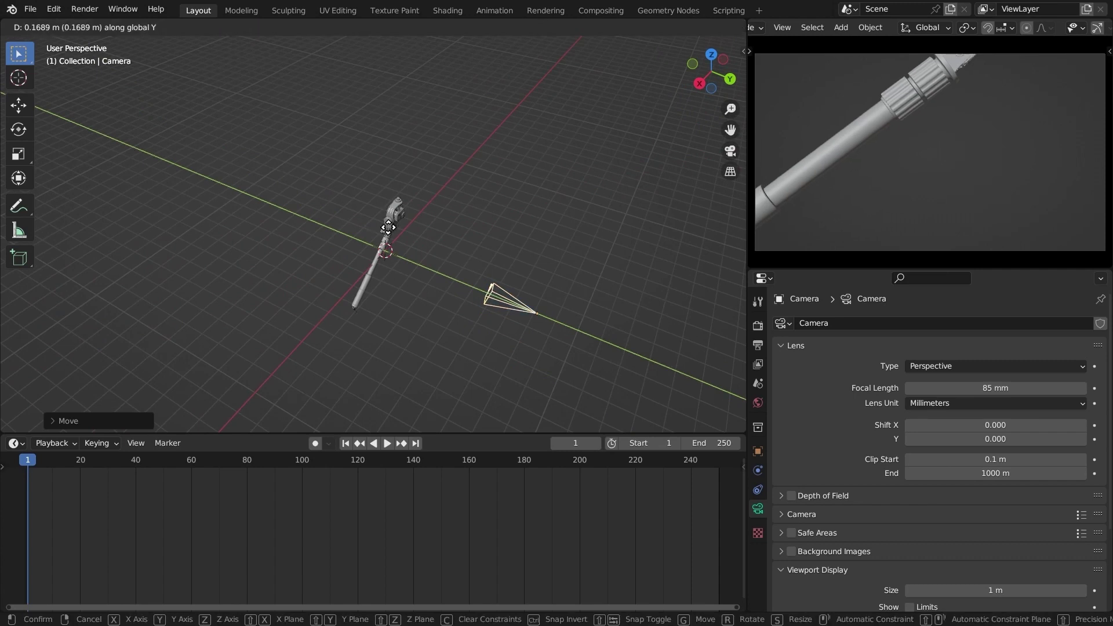
left_click(546, 300)
middle_click_drag(546, 298, 524, 283)
key("g")
key("z")
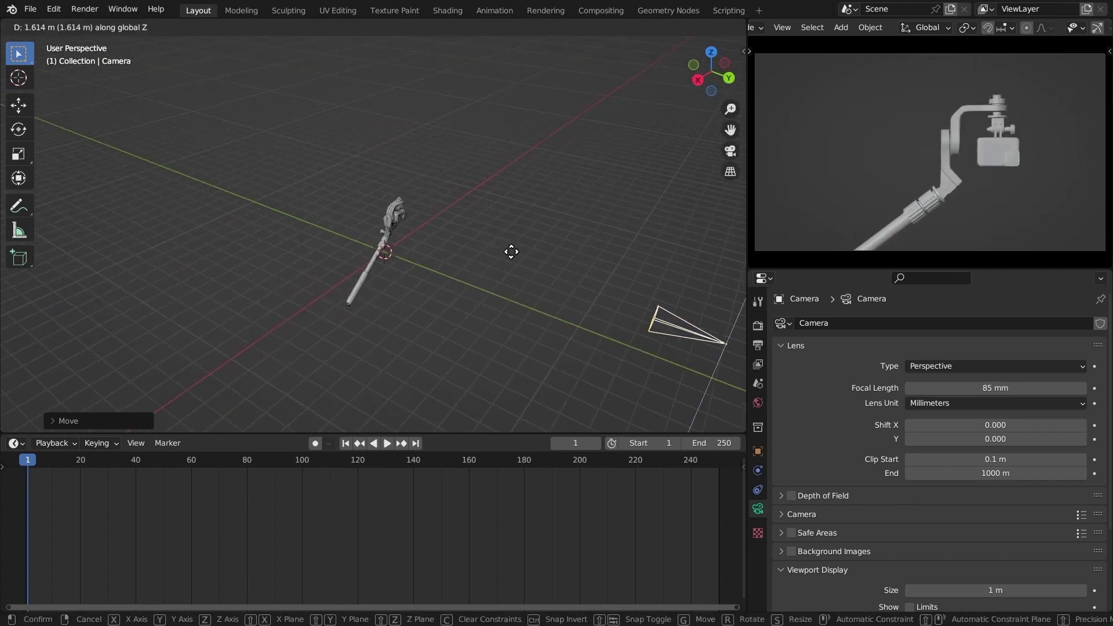
left_click(511, 266)
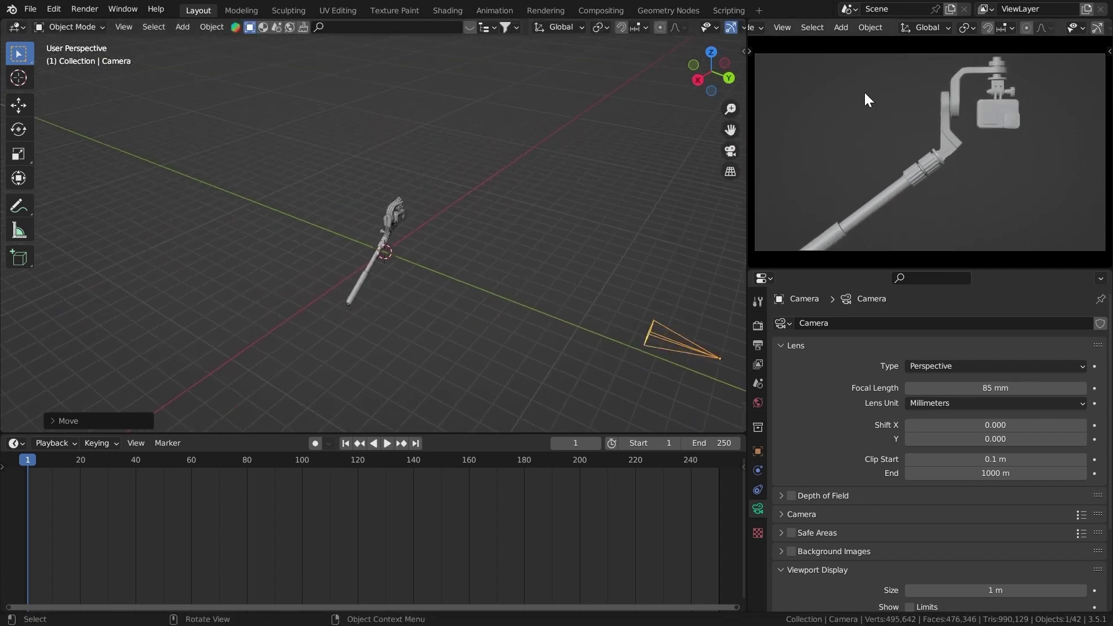
Step: Switch the camera viewport's shading to Material Preview
key("z")
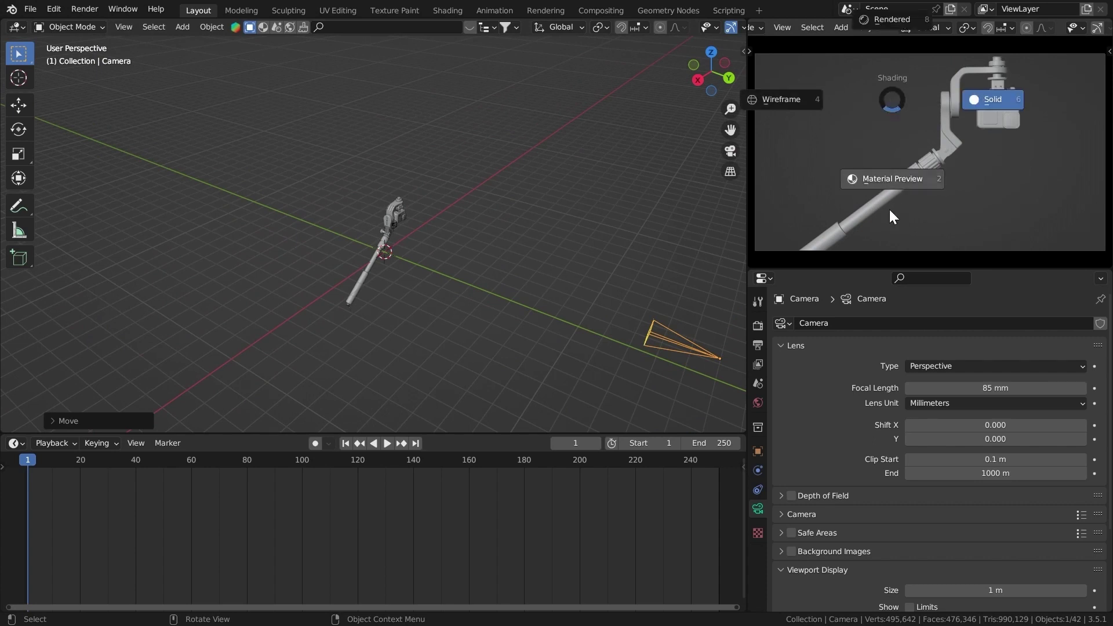
left_click(889, 209)
Step: Add a cube-shaped empty at the 3D cursor
mouse_move(441, 284)
middle_mouse_down()
mouse_move(377, 290)
mouse_move(342, 233)
mouse_move(318, 241)
mouse_move(571, 278)
mouse_move(567, 234)
mouse_move(347, 226)
middle_mouse_up()
scroll(360, 217, "up", 5)
key("shift+a")
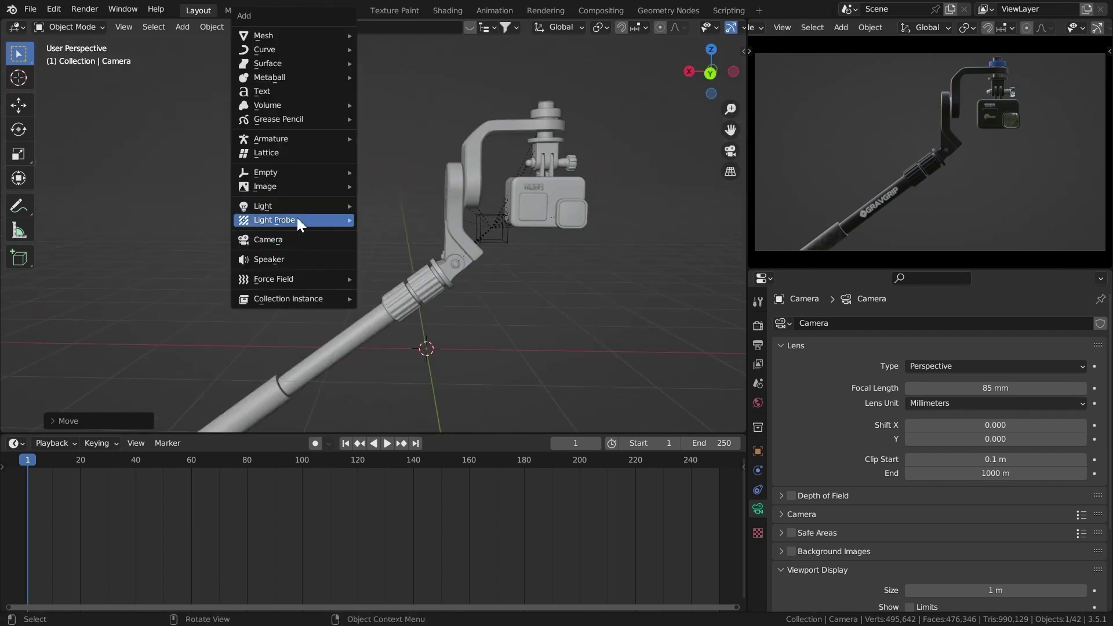
mouse_move(301, 171)
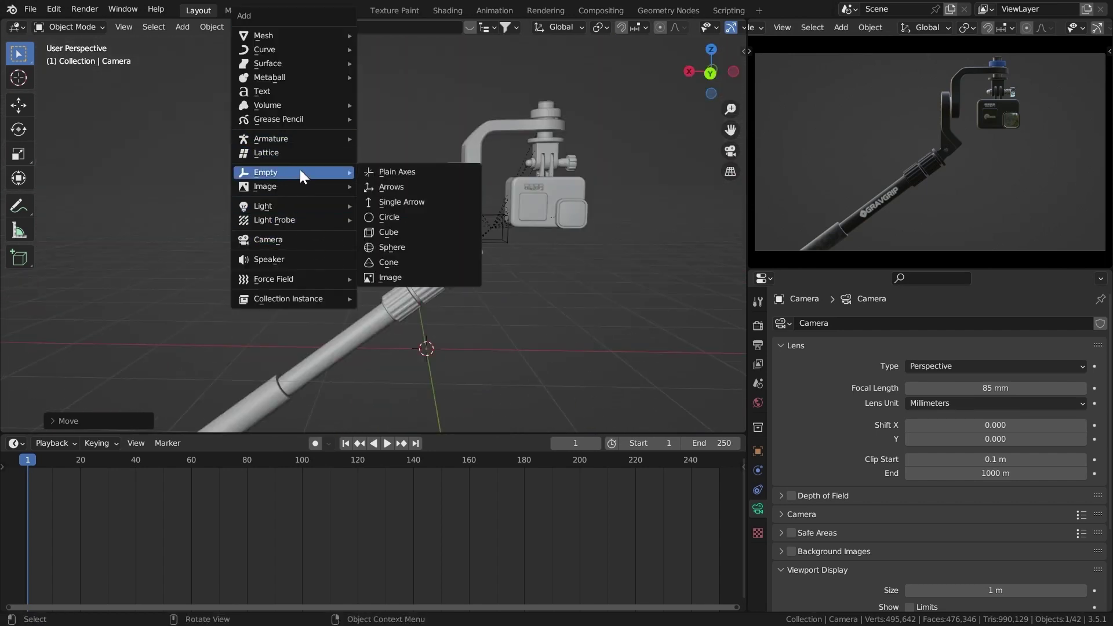
left_click(398, 231)
Step: Parent the camera to the cube empty
middle_click_drag(388, 241, 414, 220)
scroll(414, 221, "down", 8)
left_click(637, 361)
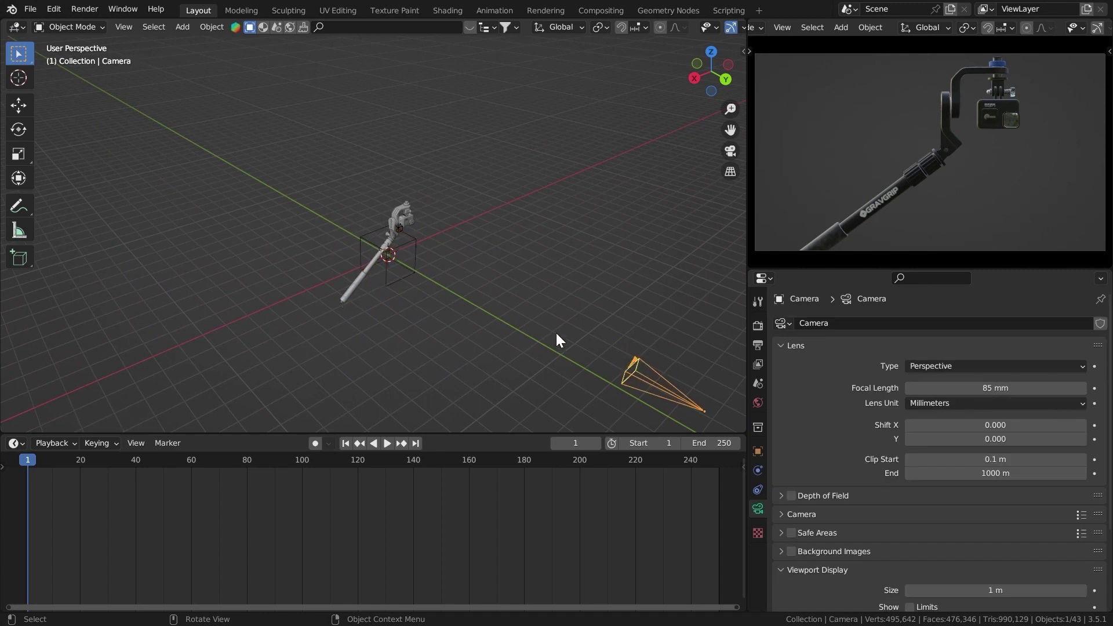
scroll(504, 283, "up", 4)
left_click(469, 247, "shift")
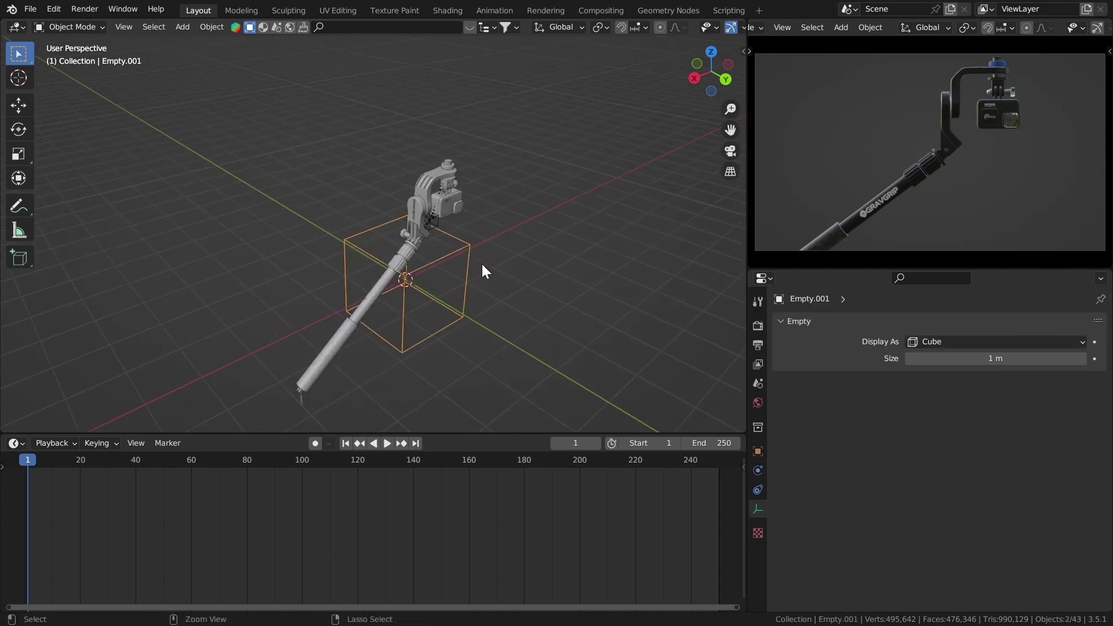
key("ctrl+p")
left_click(433, 281)
Step: Test how the parented camera follows when the cube empty is moved, scaled and rotated
scroll(444, 268, "down", 2)
left_click(418, 261)
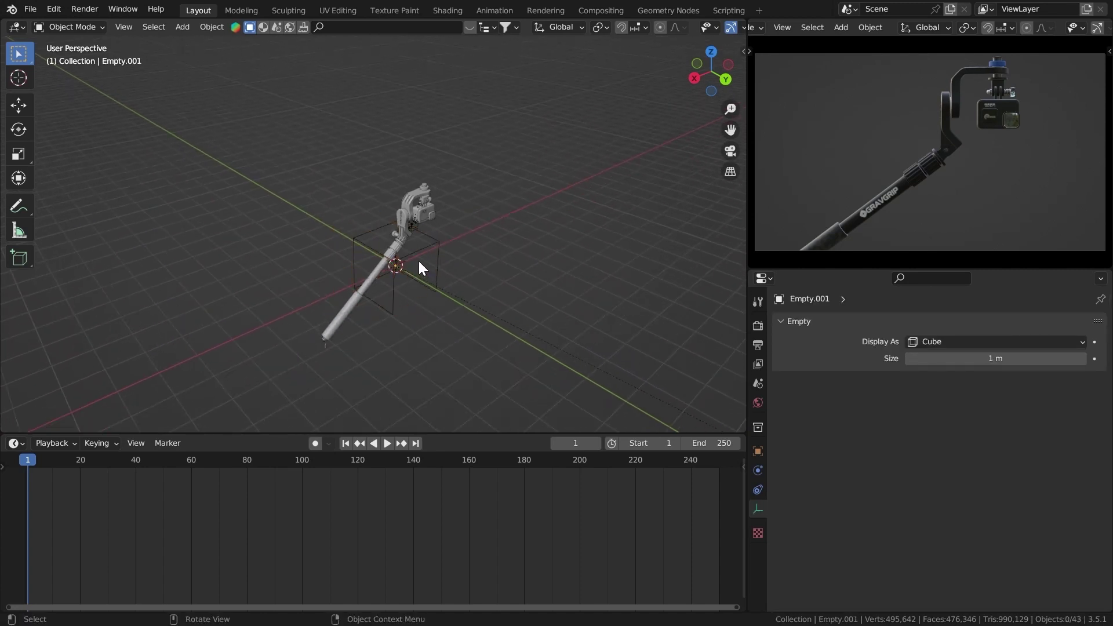
left_click(377, 230)
key("g")
right_click(383, 222)
key("s")
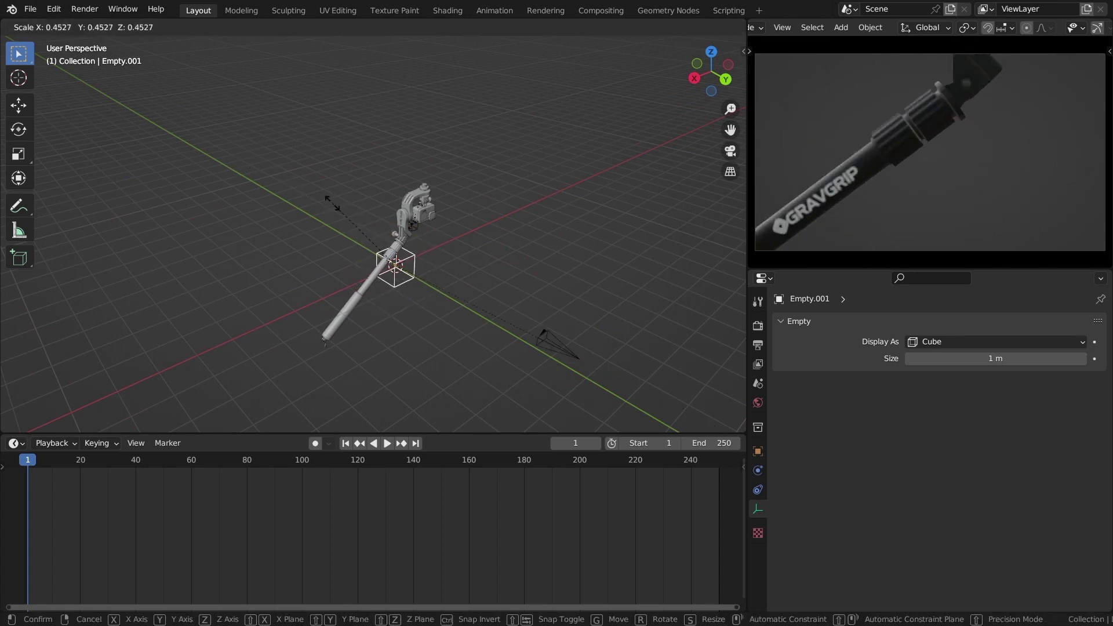
key("Escape")
key("r")
key("r")
left_click(384, 182)
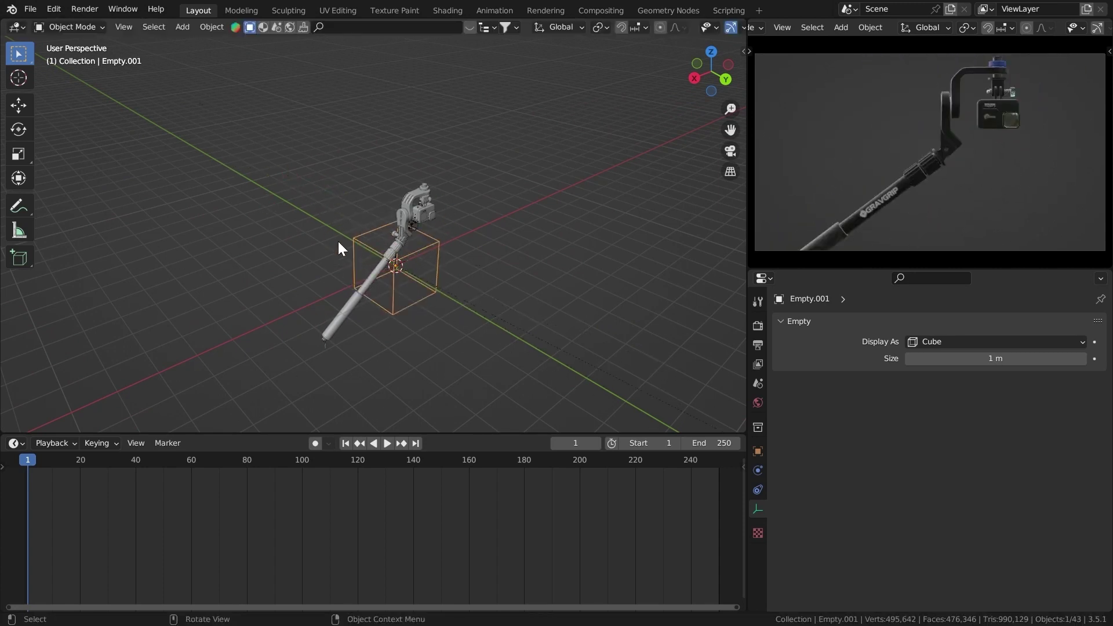
Step: Move and trackball-rotate the cube empty to frame the stick at an angle, and keyframe its location, rotation and scale at frame 1
middle_click_drag(339, 241, 422, 193)
scroll(423, 192, "up", 10)
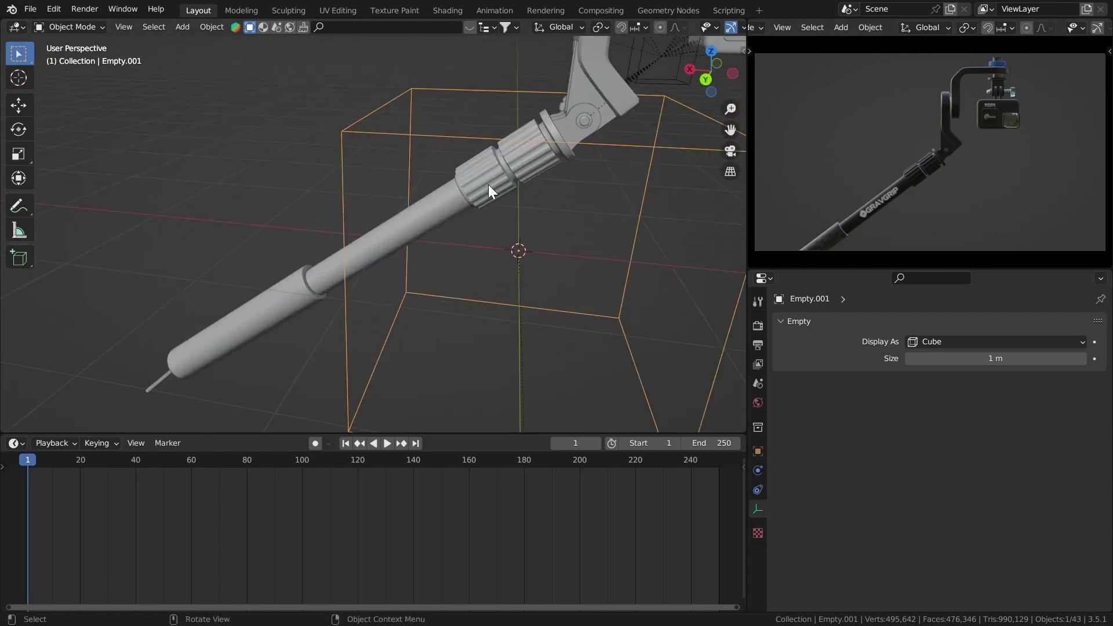
middle_click_drag(489, 185, 537, 276, "ctrl")
middle_click_drag(430, 323, 522, 237, "shift")
middle_click_drag(377, 248, 379, 285, "ctrl")
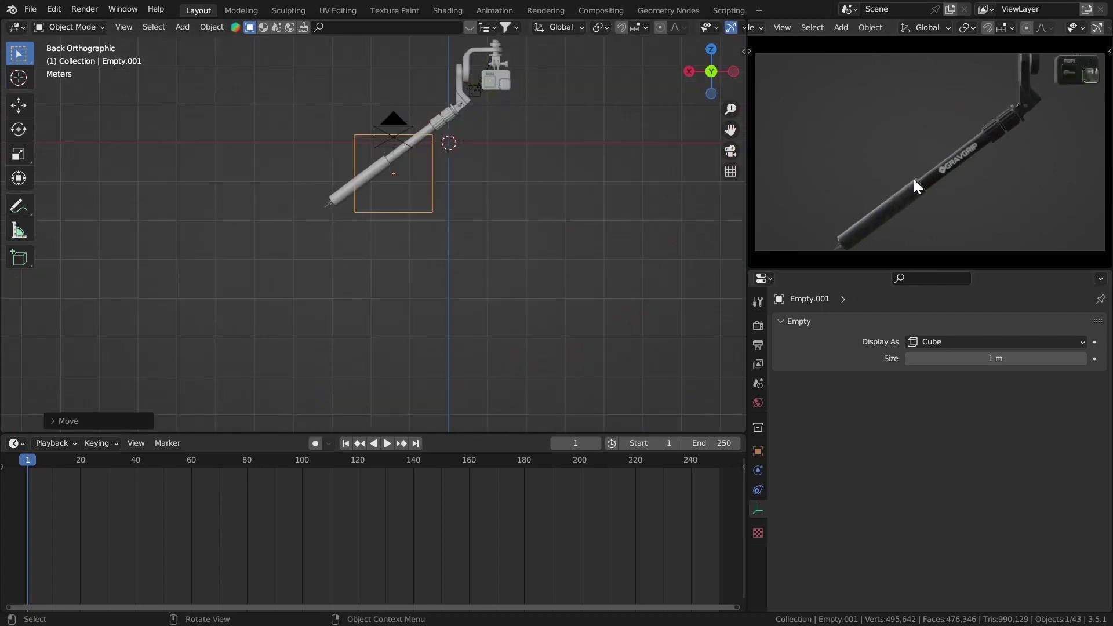
key("r")
key("r")
left_click(863, 188)
key("g")
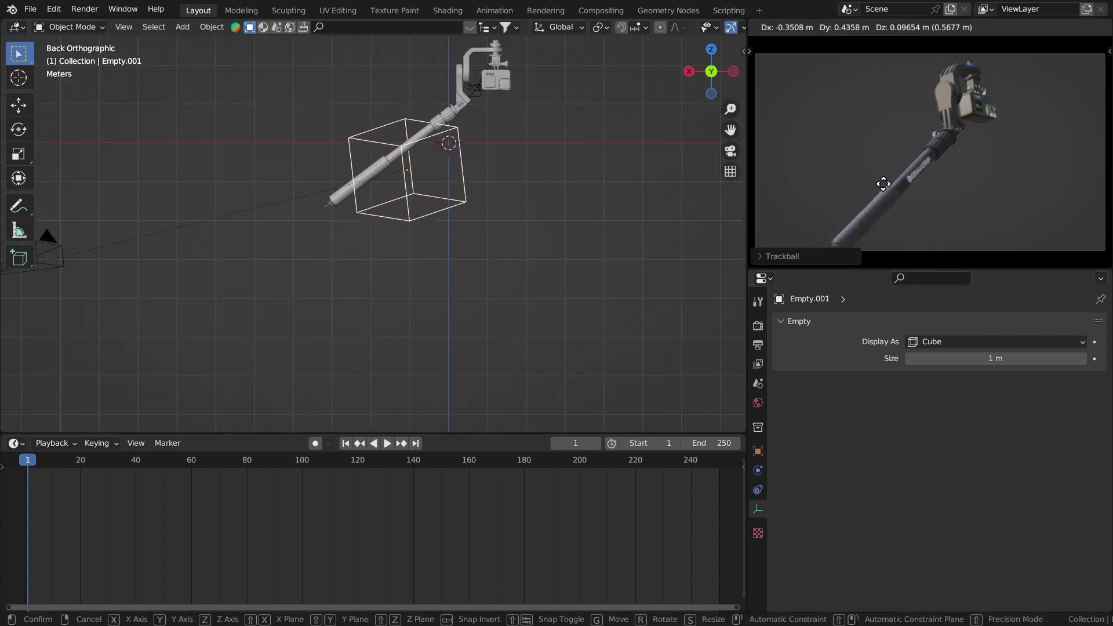
left_click(844, 164)
key("i")
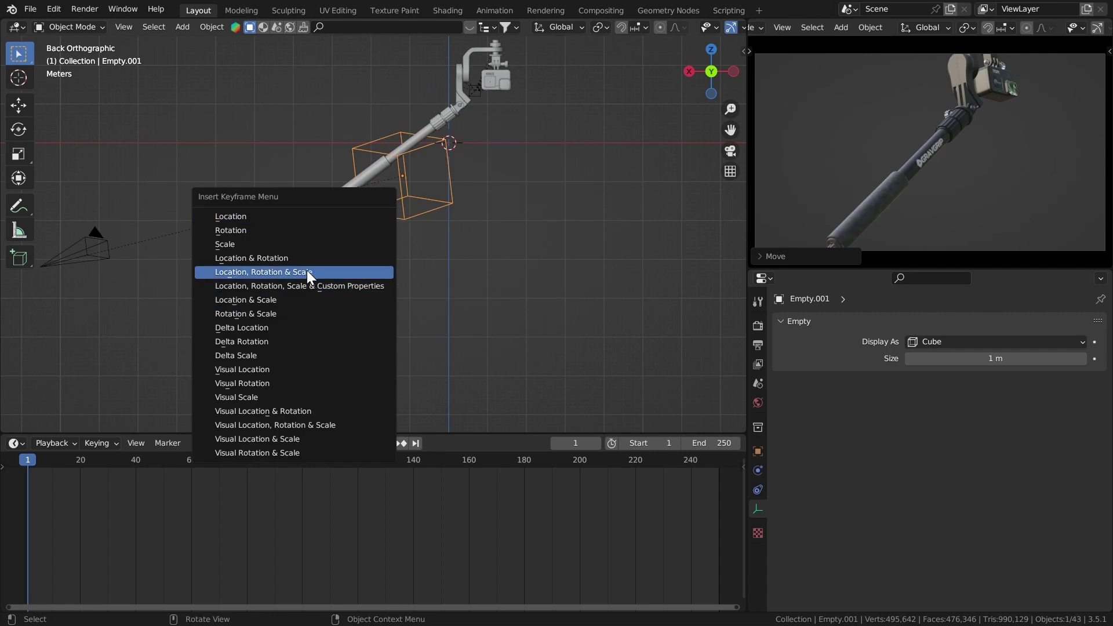
left_click(278, 271)
Step: At frame 15, rotate the cube empty around global Z and with trackball rotation so the camera views the stick from another side
scroll(173, 490, "up", 2)
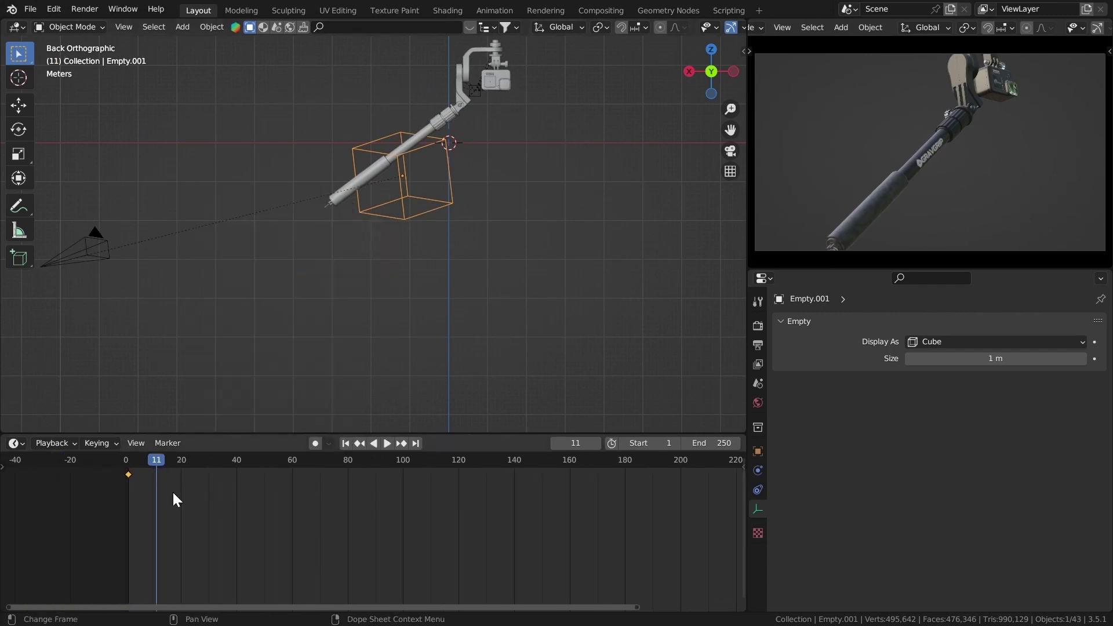
left_click_drag(177, 465, 179, 465)
key("r")
key("z")
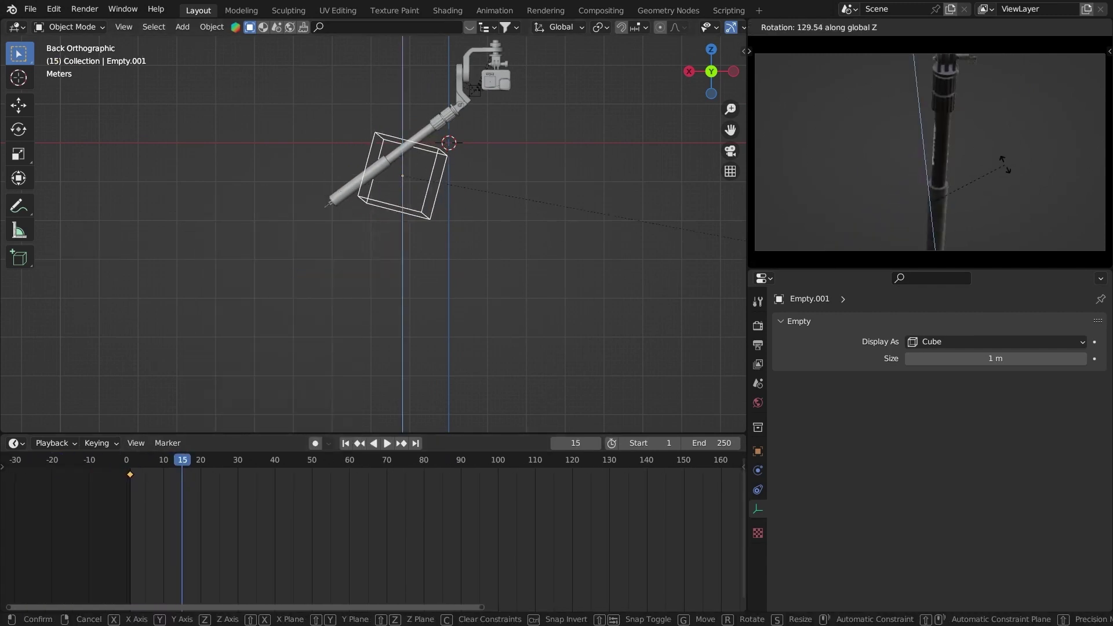
left_click(817, 155)
key("r")
key("r")
key("r")
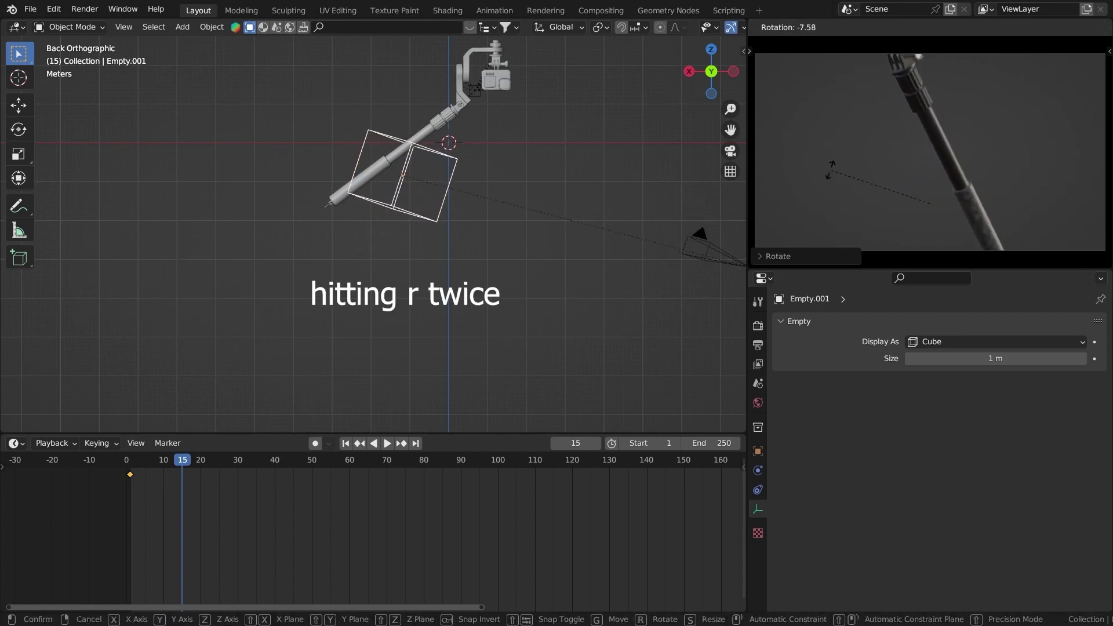
left_click(843, 147)
key("r")
key("r")
left_click(854, 166)
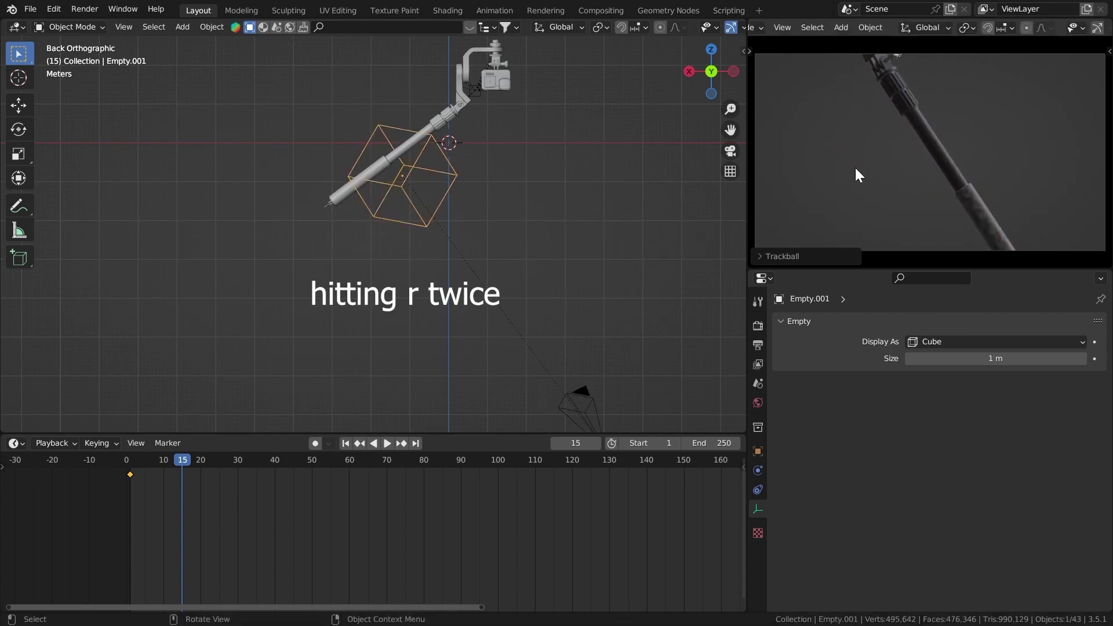
Step: Move and scale down the cube empty for a close-up of the stick's ribbed collar, and keyframe location, rotation and scale at frame 15
key("g")
left_click(810, 99)
key("s")
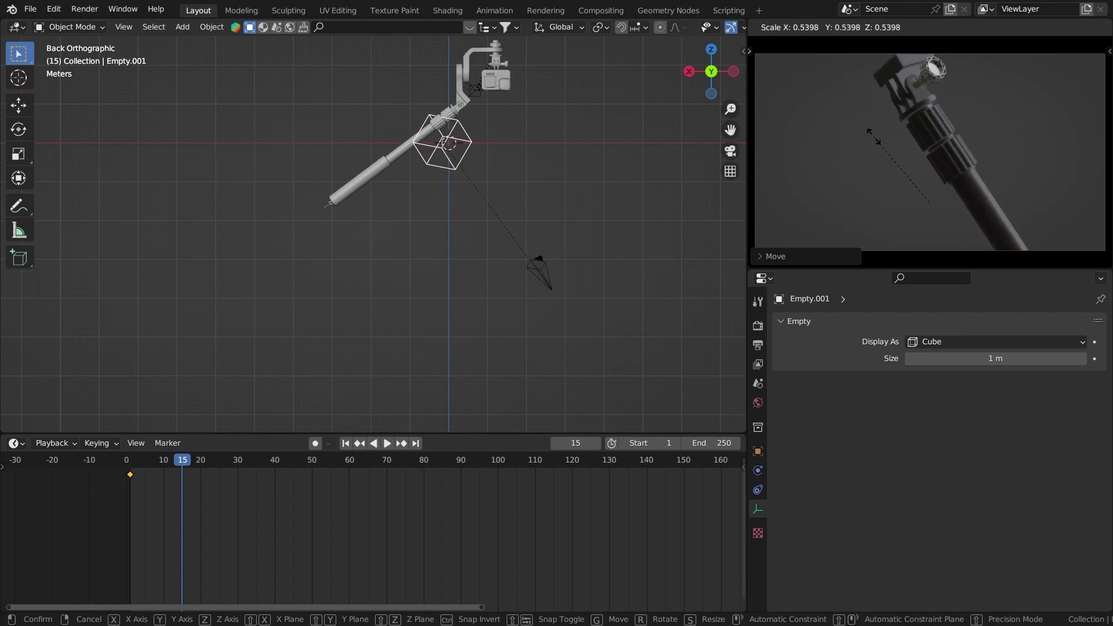
left_click(830, 112)
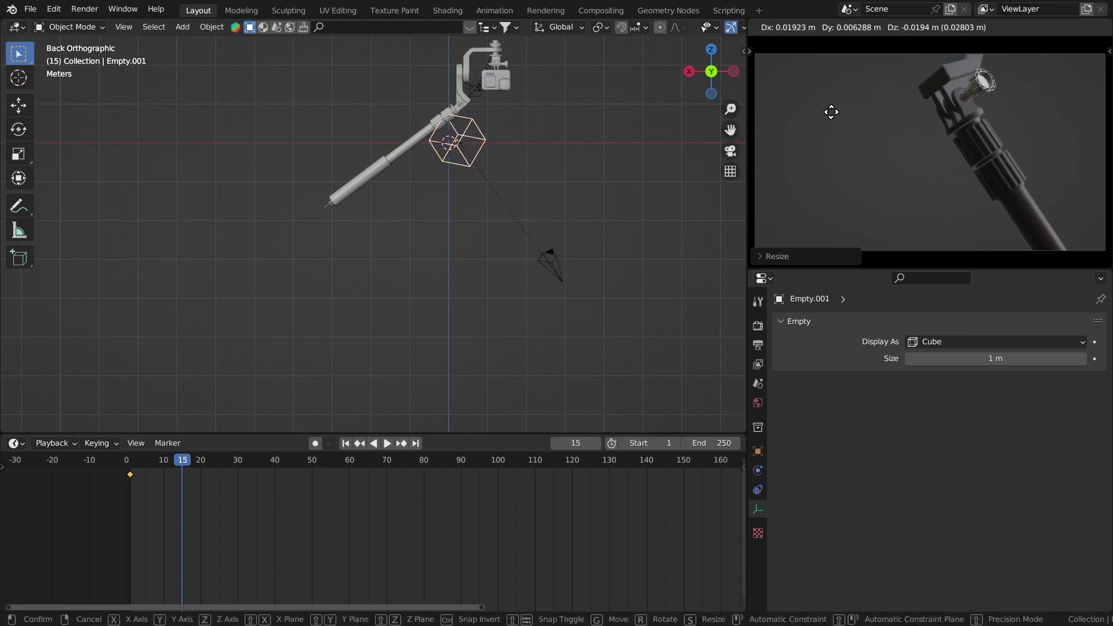
key("i")
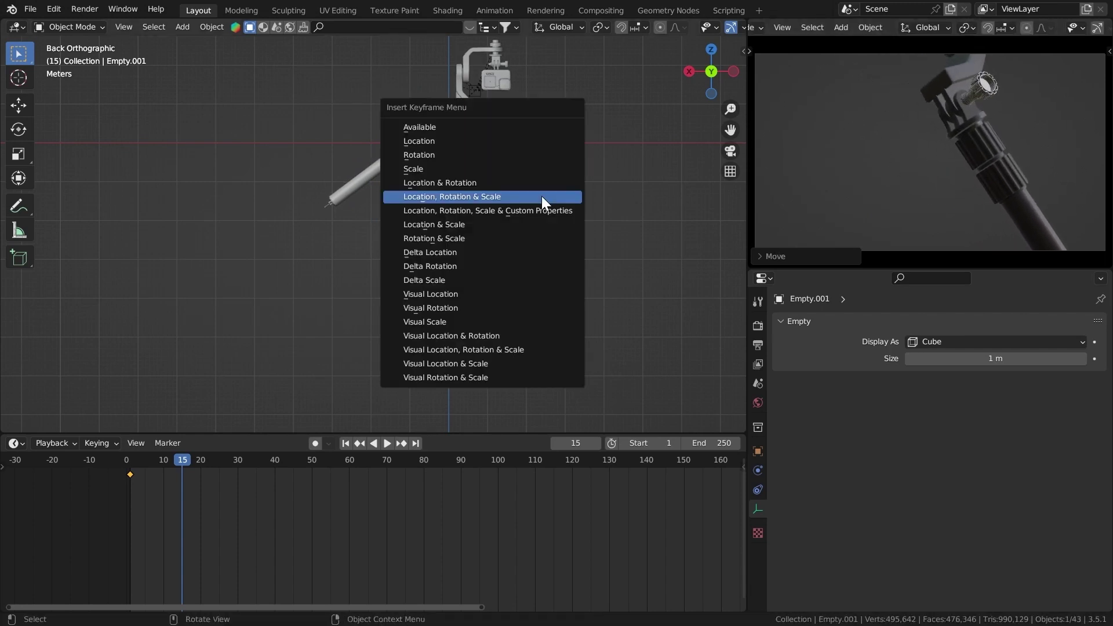
left_click(508, 195)
Step: Play and scrub the camera animation between the two keyframes to review the motion
key("shift+Left")
key("space")
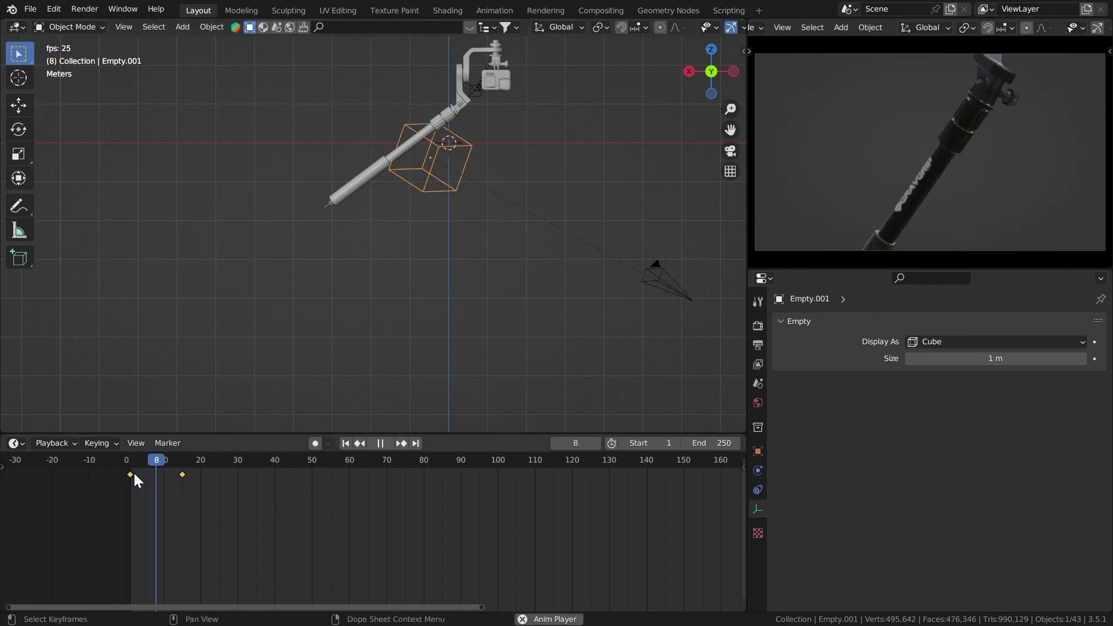
left_click_drag(135, 467, 165, 471)
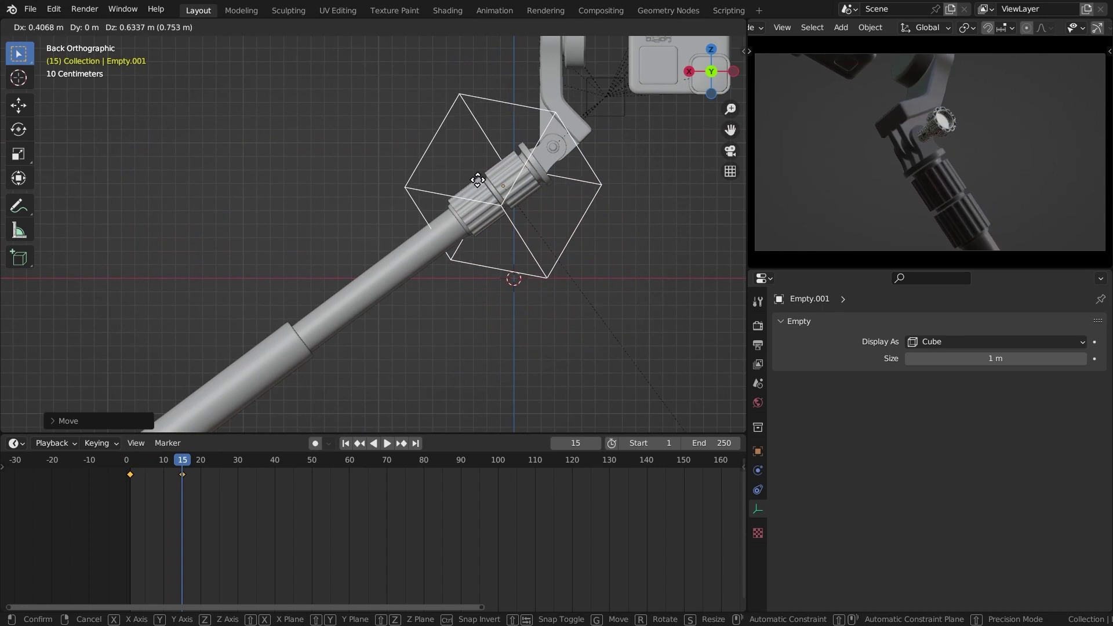
Step: Move the cube empty onto the stick's ribbed collar at frame 15
left_click(485, 182)
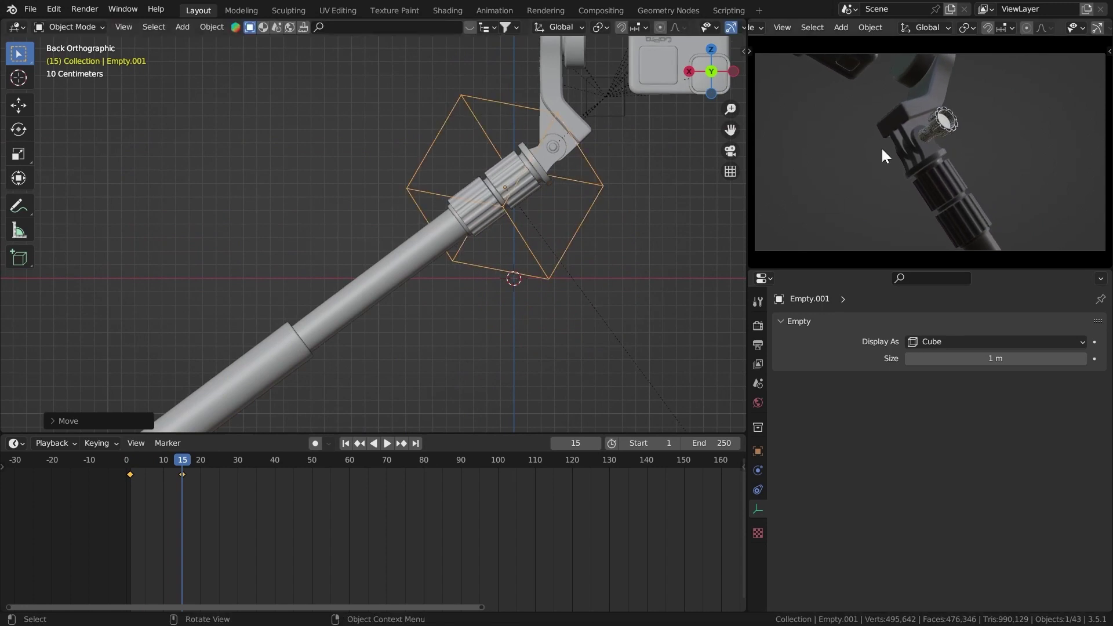
Step: Reposition the cube empty beside the stick's ribbed collar and keyframe it at frame 15
key("g")
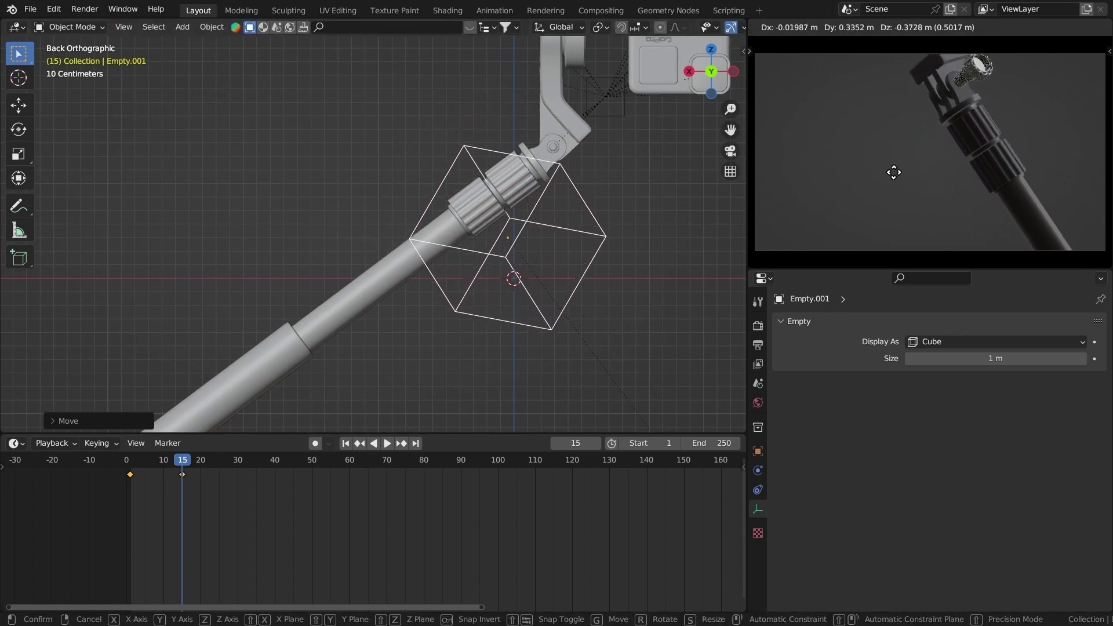
left_click(896, 165)
key("i")
left_click(899, 165)
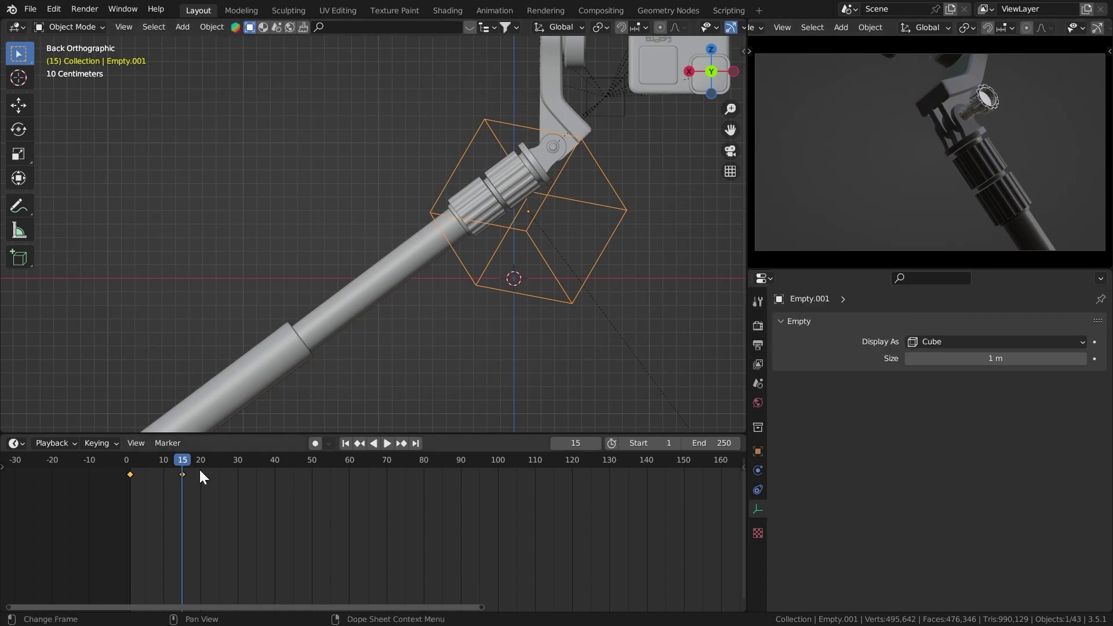
Step: Play the camera animation from the start and scrub between the keyframes to review the motion
left_click(122, 459)
key("space")
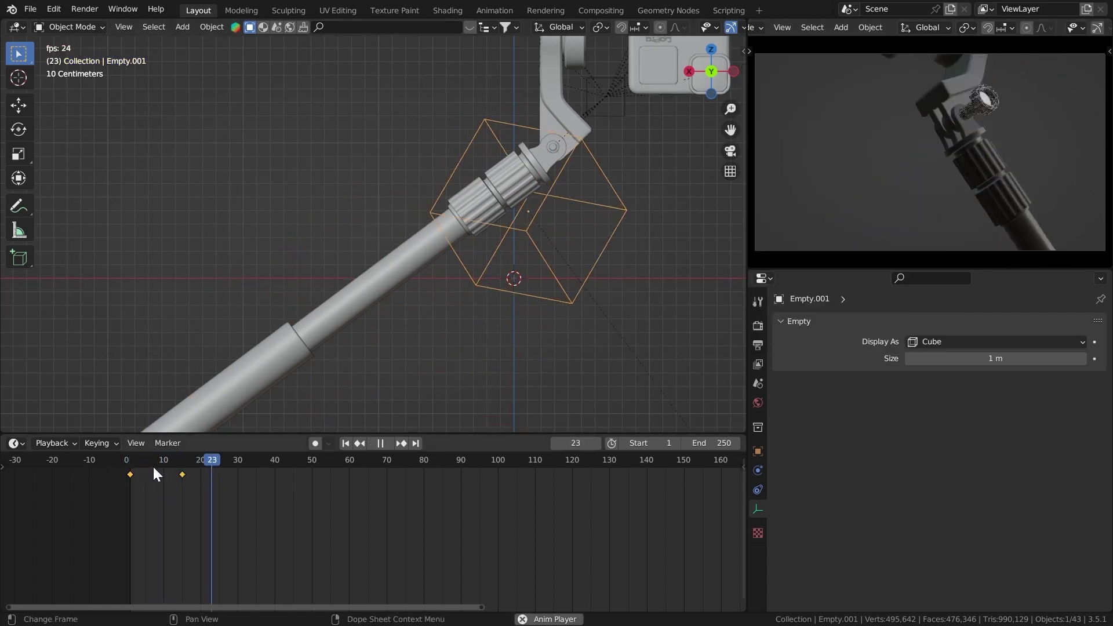
left_click(182, 460)
left_click_drag(183, 460, 169, 465)
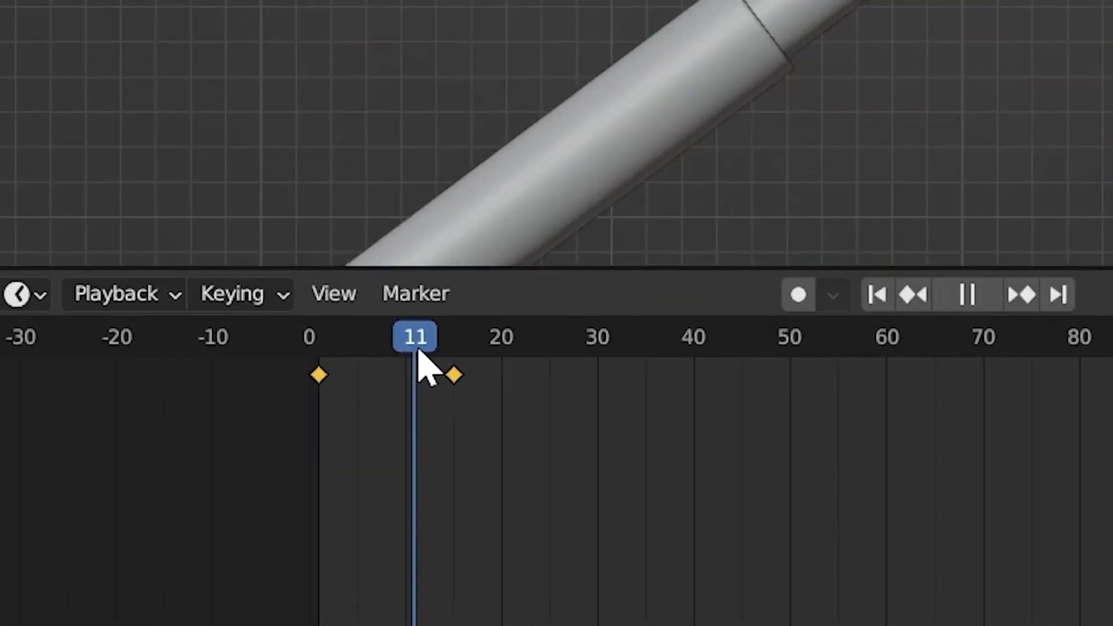
Step: Keyframe the cube empty's interpolated pose at frame 12
left_click_drag(419, 351, 425, 354)
key("space")
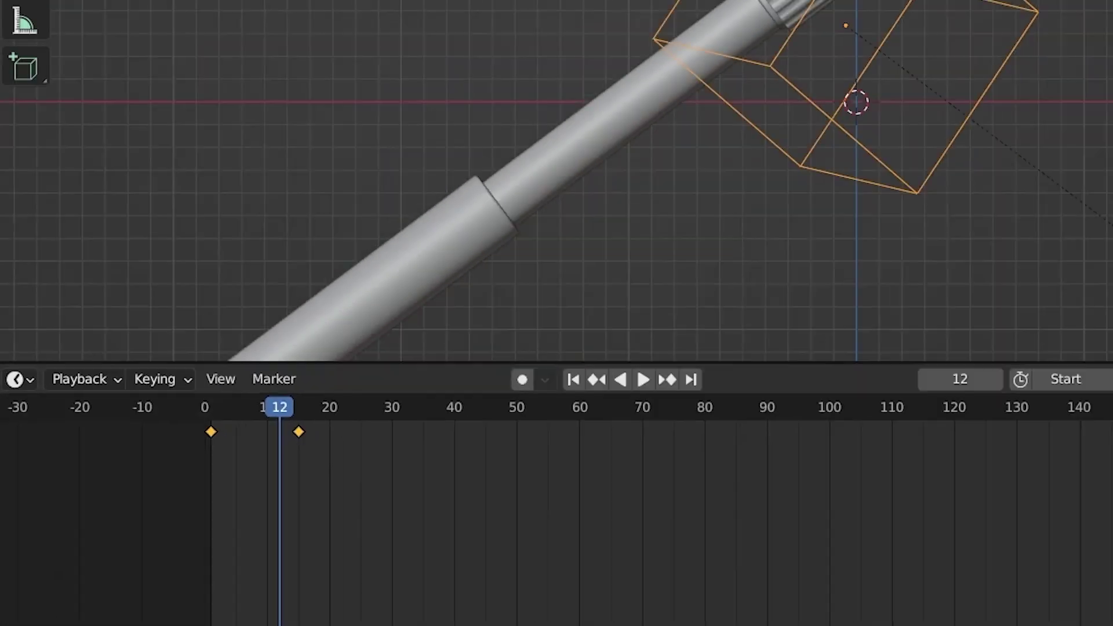
key("i")
left_click(174, 202)
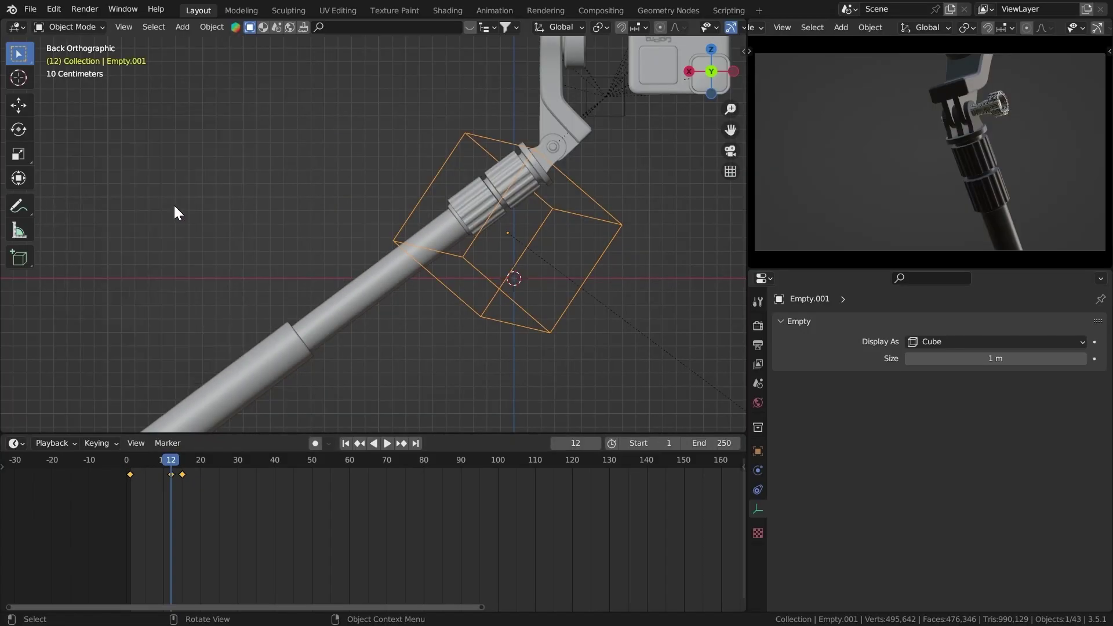
Step: Shift the cube empty's last two keyframes three frames later, to frames 15 and 18
scroll(182, 492, "up", 2)
left_click_drag(285, 506, 200, 459)
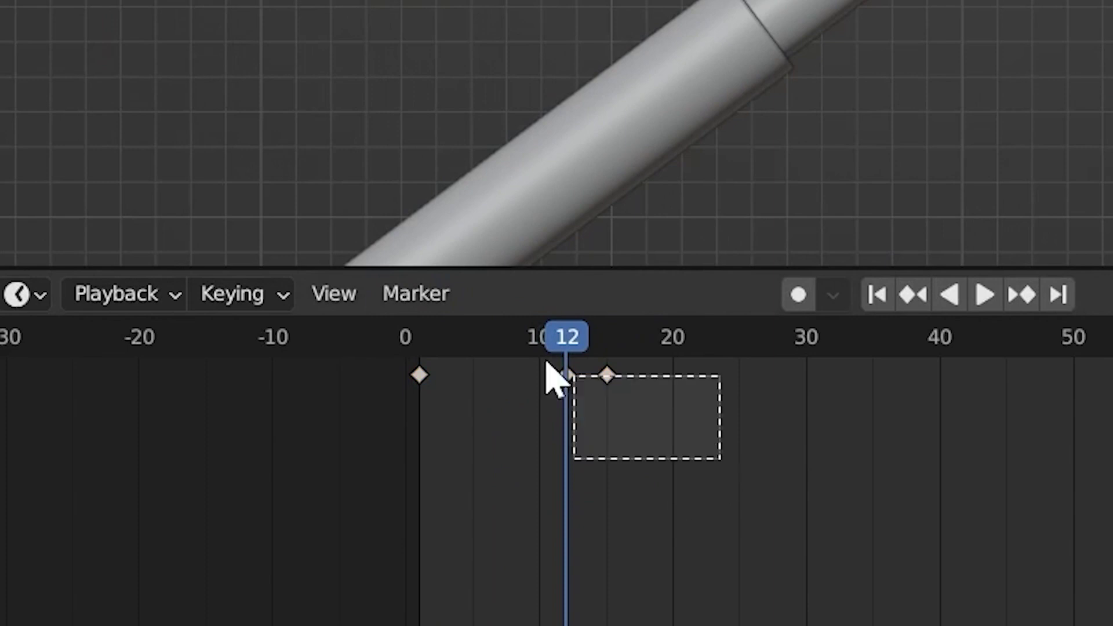
left_click_drag(504, 344, 497, 365)
key("g")
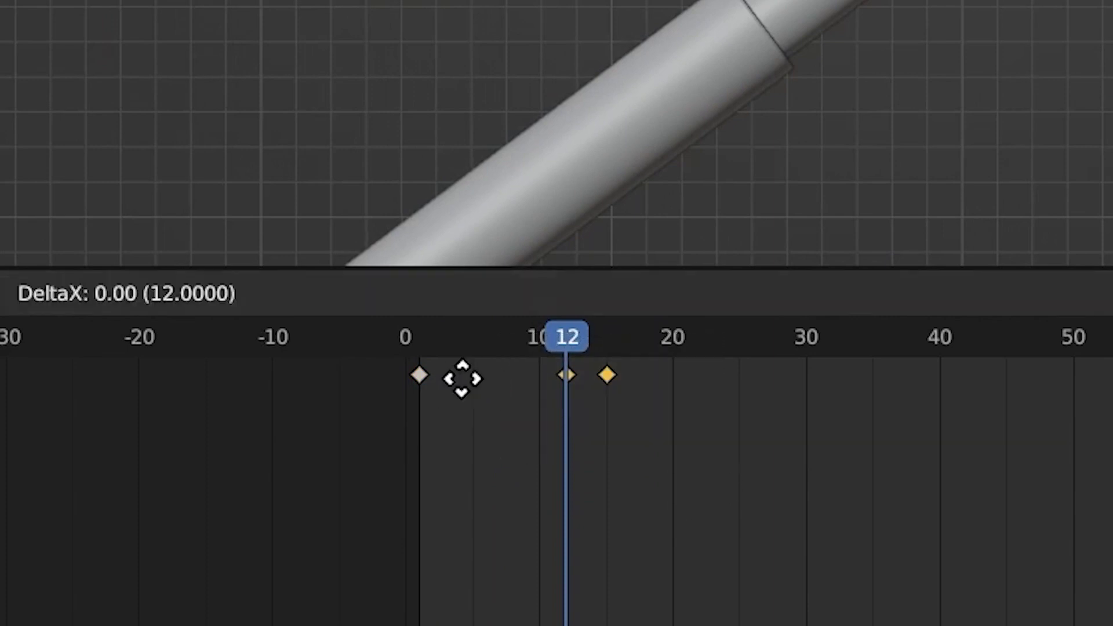
left_click(500, 380)
Step: Move the cube empty's last keyframe to frame 80 to slow down the end of the camera motion
left_click_drag(586, 343, 609, 377)
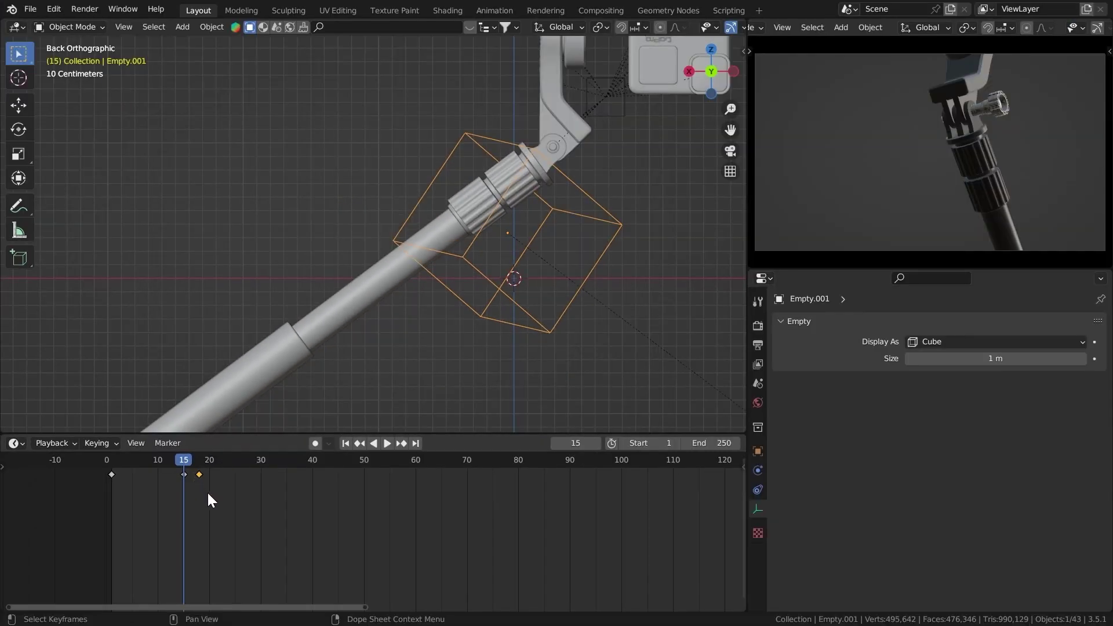
key("g")
left_click(532, 510)
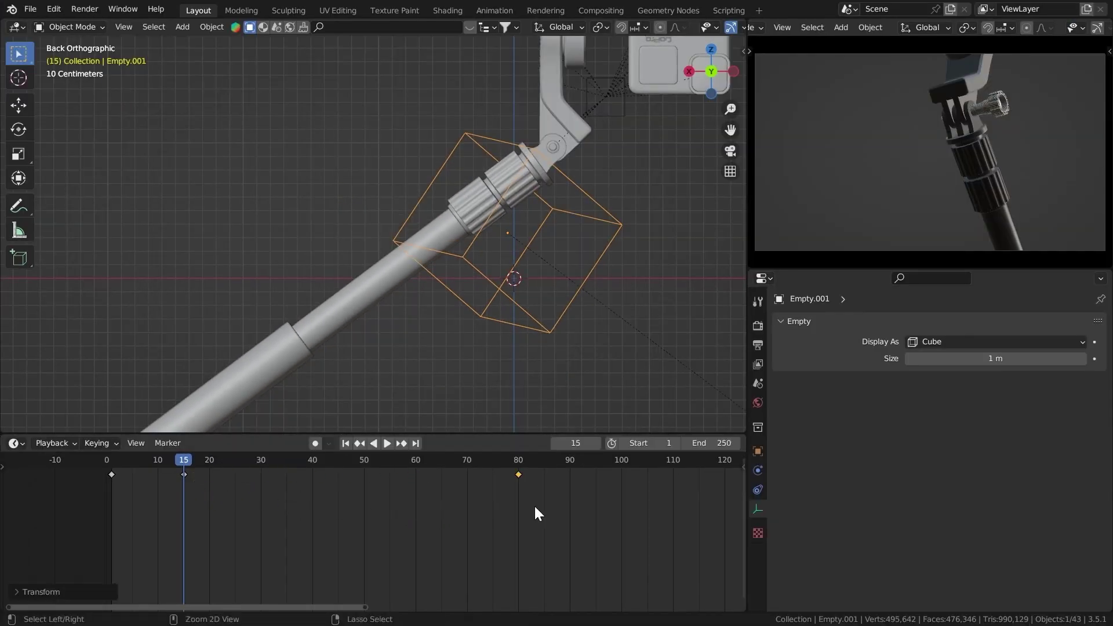
Step: Play the camera animation from the start, also in a maximized camera view, and restore the normal layout
middle_click_drag(532, 510, 498, 513, "ctrl")
middle_click_drag(266, 456, 184, 461)
left_click(182, 460)
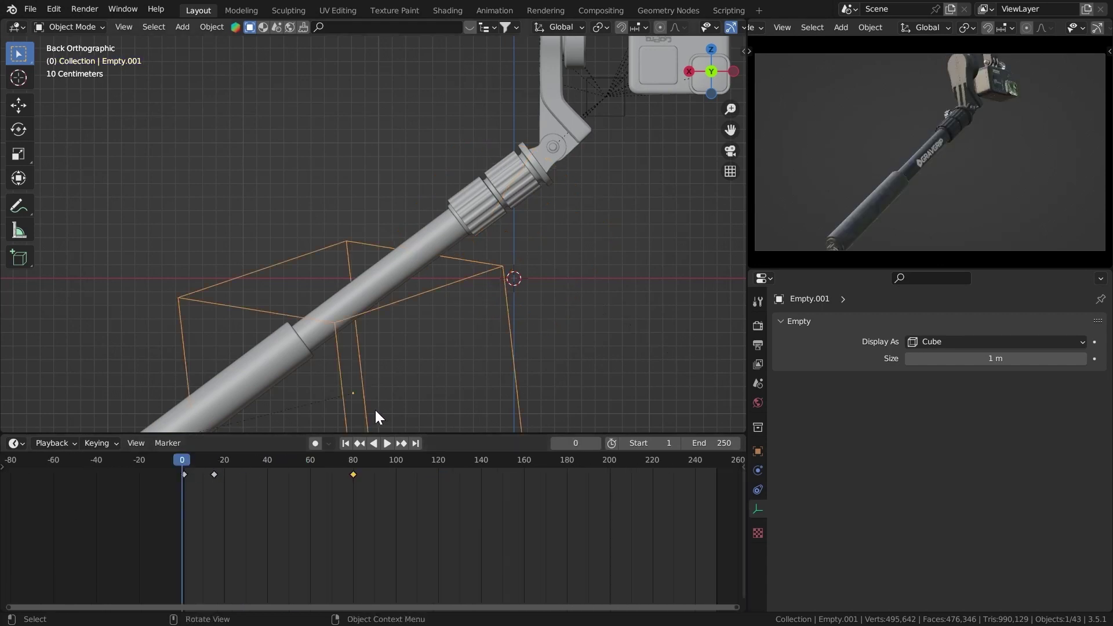
key("space")
key("space")
left_click(182, 465)
key("ctrl+space")
key("space")
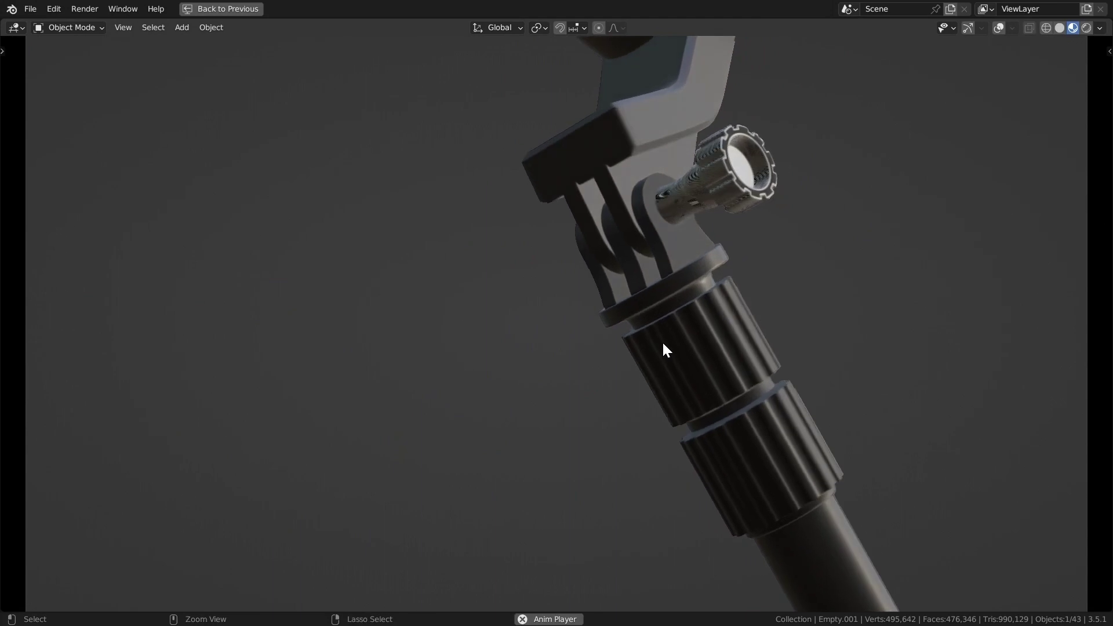
key("ctrl+space")
key("Escape")
left_click(559, 276)
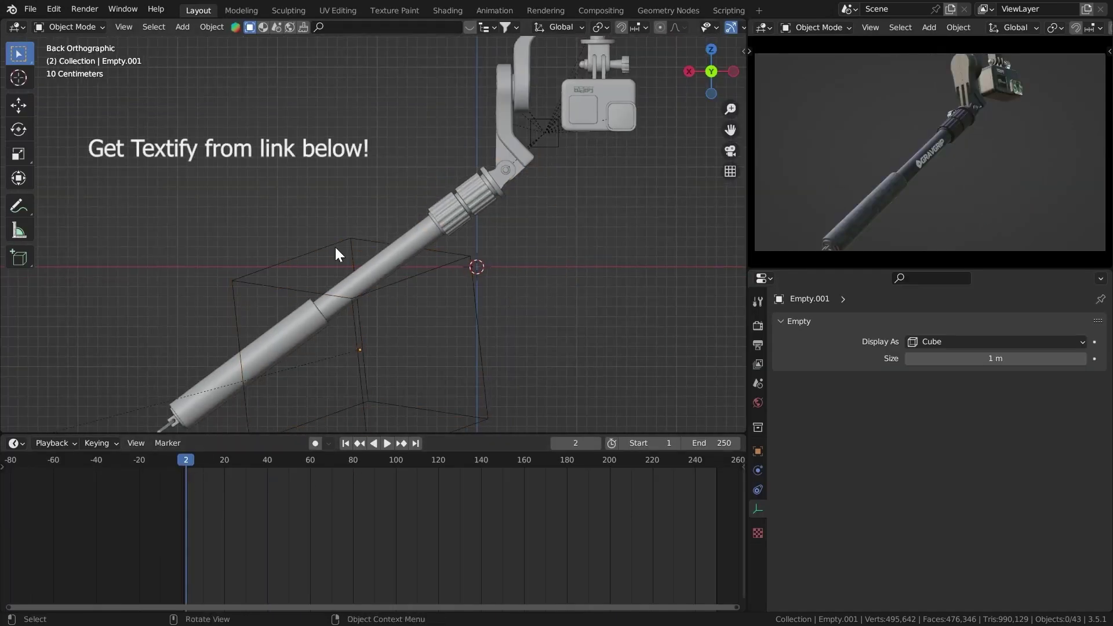
Step: Enlarge the lower area, switch it to the Asset Browser and show the Callout-Texts catalog
left_click_drag(221, 434, 109, 302)
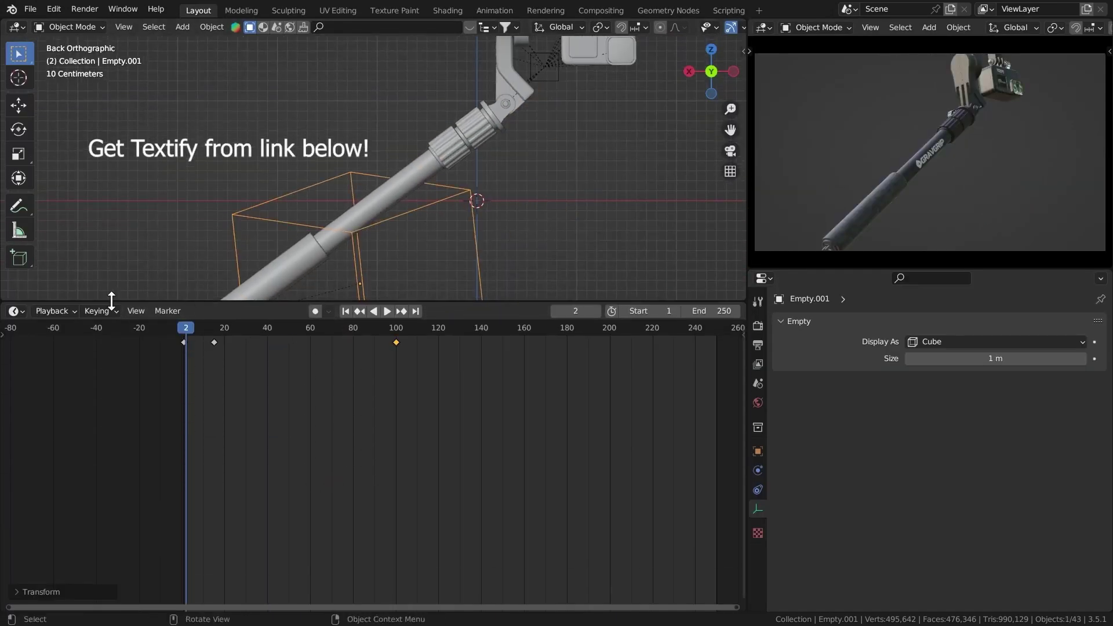
left_click(14, 311)
left_click(440, 406)
left_click(49, 369)
scroll(447, 374, "up", 2)
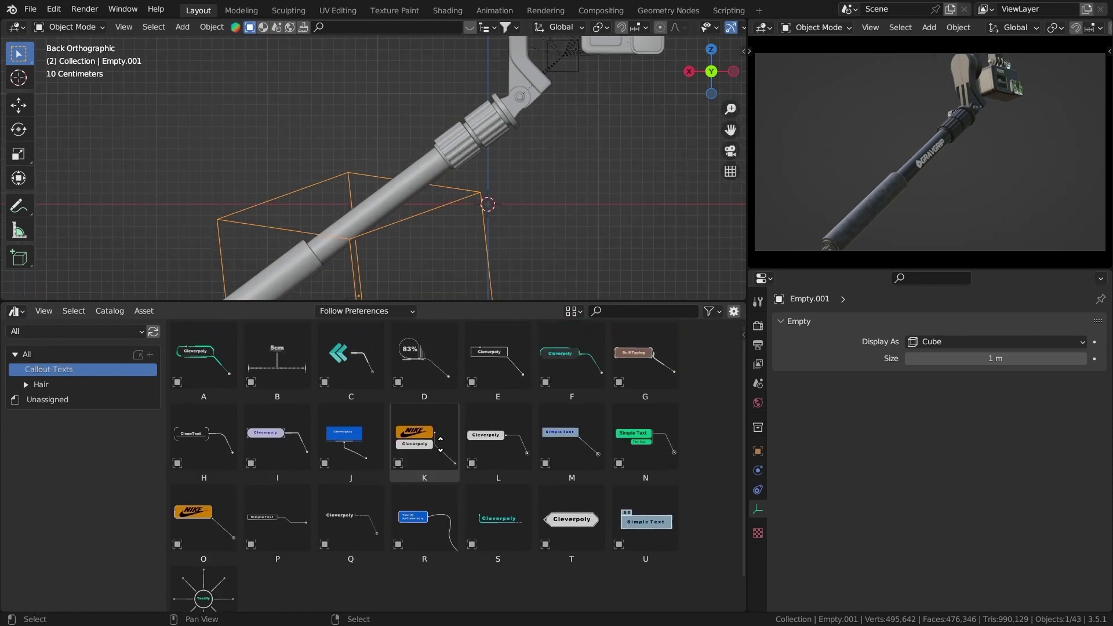
Step: Add callout asset L from the Callout-Texts catalog to the scene
mouse_move(430, 471)
middle_mouse_down()
mouse_move(435, 442)
mouse_move(438, 477)
middle_mouse_up()
left_click_drag(493, 441, 324, 200)
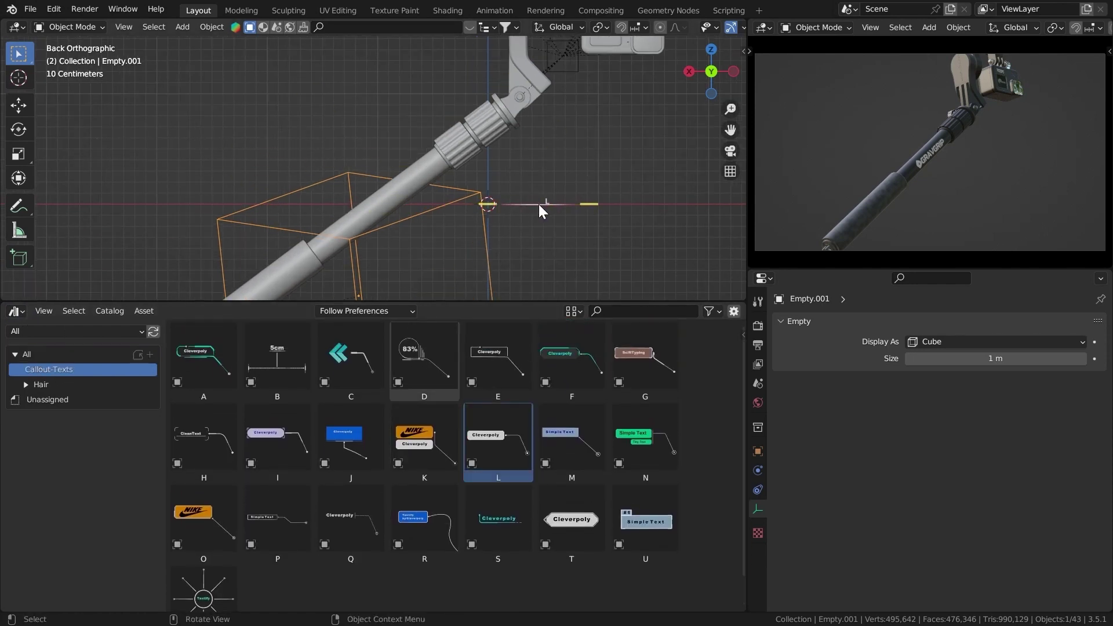
left_click_drag(538, 205, 538, 204)
Step: Rotate the callout 90 degrees around Z and 90 degrees around X to stand it upright
middle_click_drag(538, 204, 365, 123)
type("rz90")
key("Return")
scroll(361, 119, "up", 1)
type("rx")
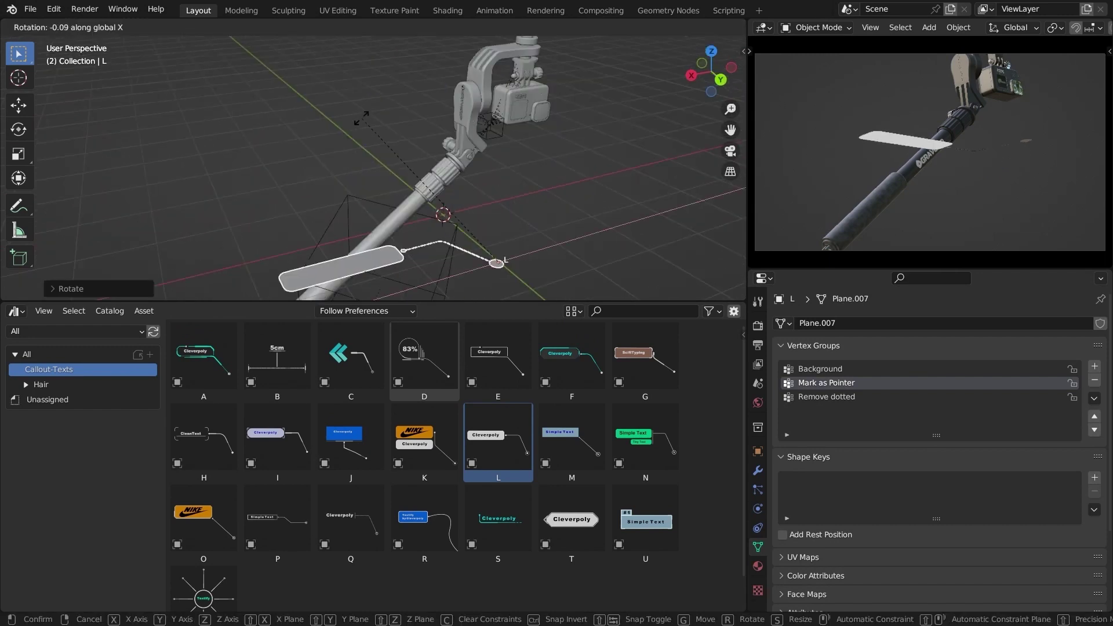
type("90")
key("Return")
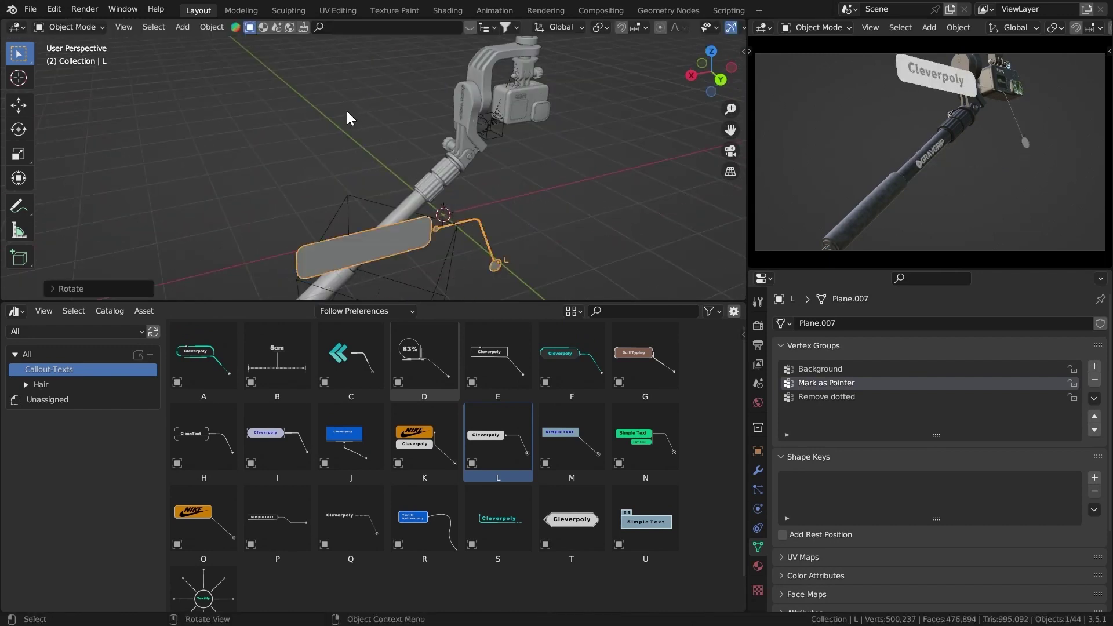
Step: Move the callout along the global X axis
middle_click_drag(408, 186, 495, 195)
key("g")
key("x")
left_click(364, 201)
Step: Place the 3D cursor on the stick's ribbed collar and snap the callout to it
scroll(495, 194, "up", 4)
right_click(498, 186, "shift")
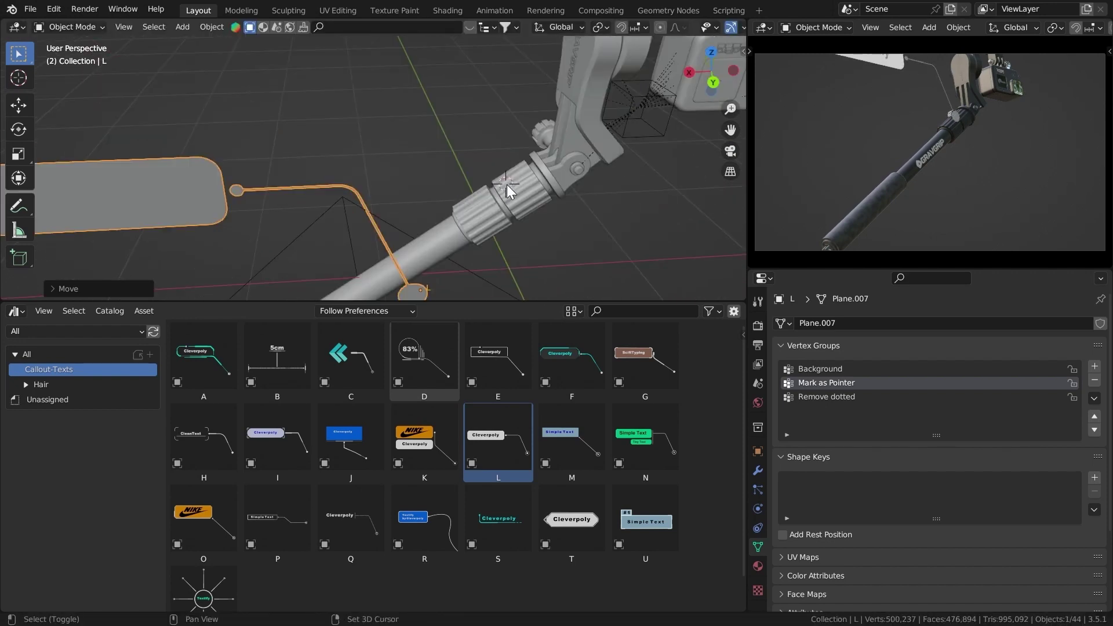
key("shift+s")
left_click(484, 98)
mouse_move(482, 103)
middle_mouse_down()
mouse_move(450, 74)
mouse_move(480, 86)
middle_mouse_up()
Step: Scale the callout down and move it so its pointer sits on the ribbed collar
key("s")
left_click(503, 135)
key("g")
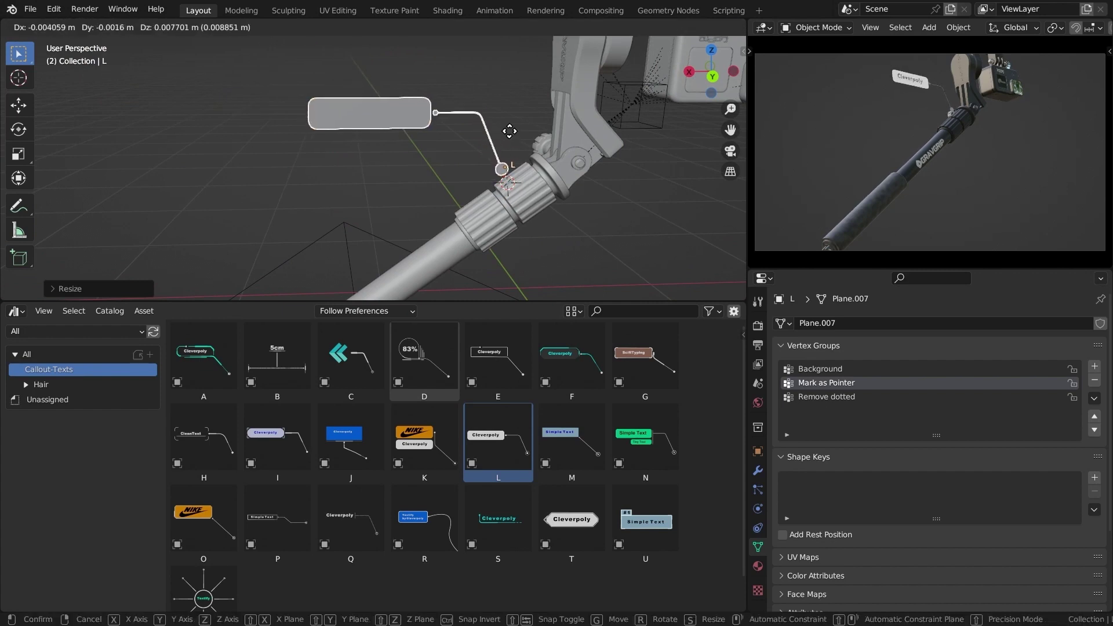
left_click(507, 132)
Step: Switch the lower area back to the Timeline and play the animation to frame 33
left_click(16, 311)
left_click(197, 363)
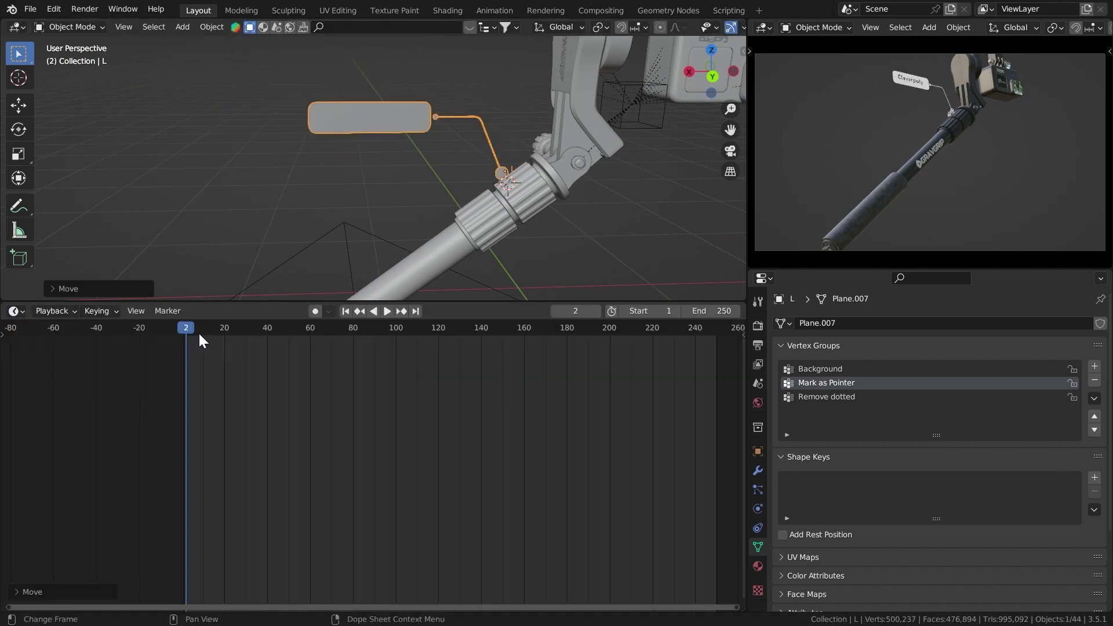
key("space")
key("space")
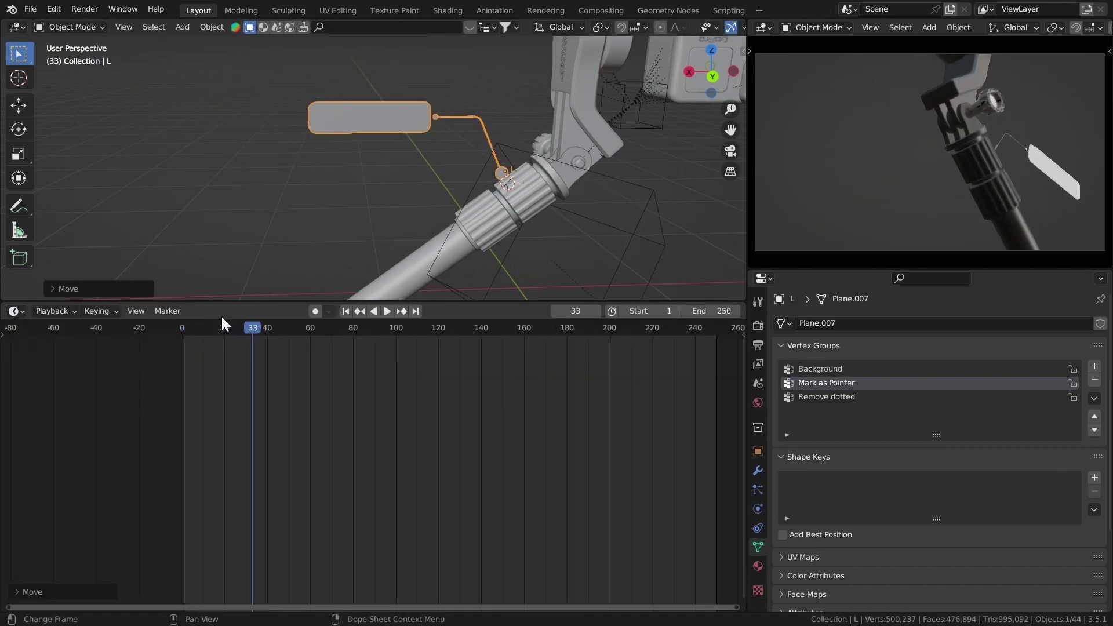
Step: Rotate the callout 90 degrees around the global Z axis
middle_click_drag(637, 220, 371, 250)
type("r")
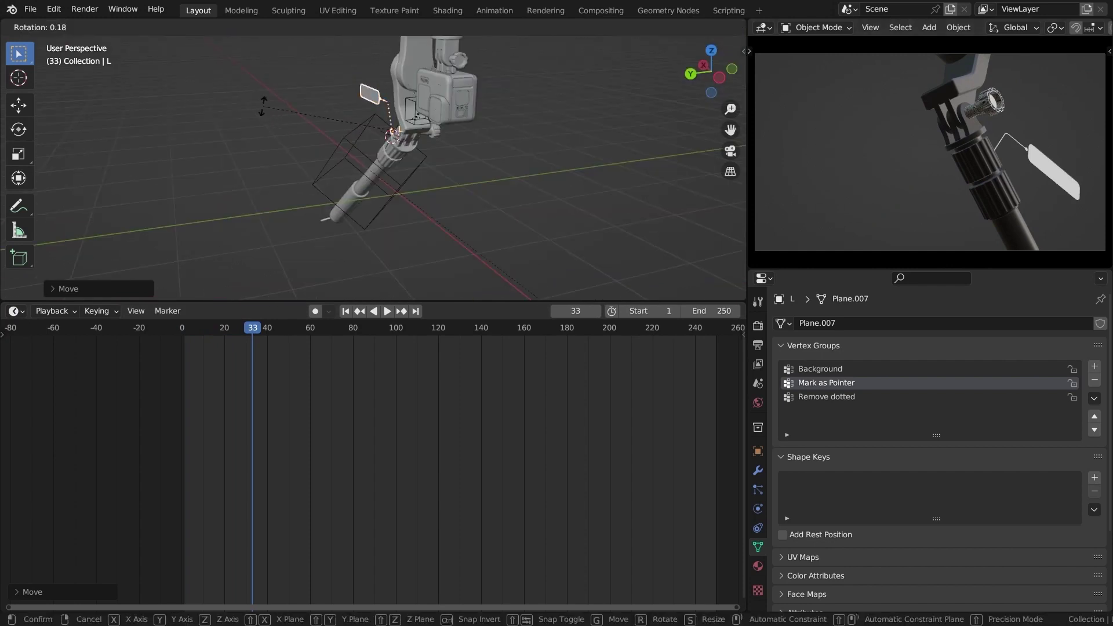
type("z90")
key("Return")
Step: Add a Copy Rotation constraint to the callout with the cube empty as target, and apply the constraint
middle_click_drag(274, 120, 373, 199)
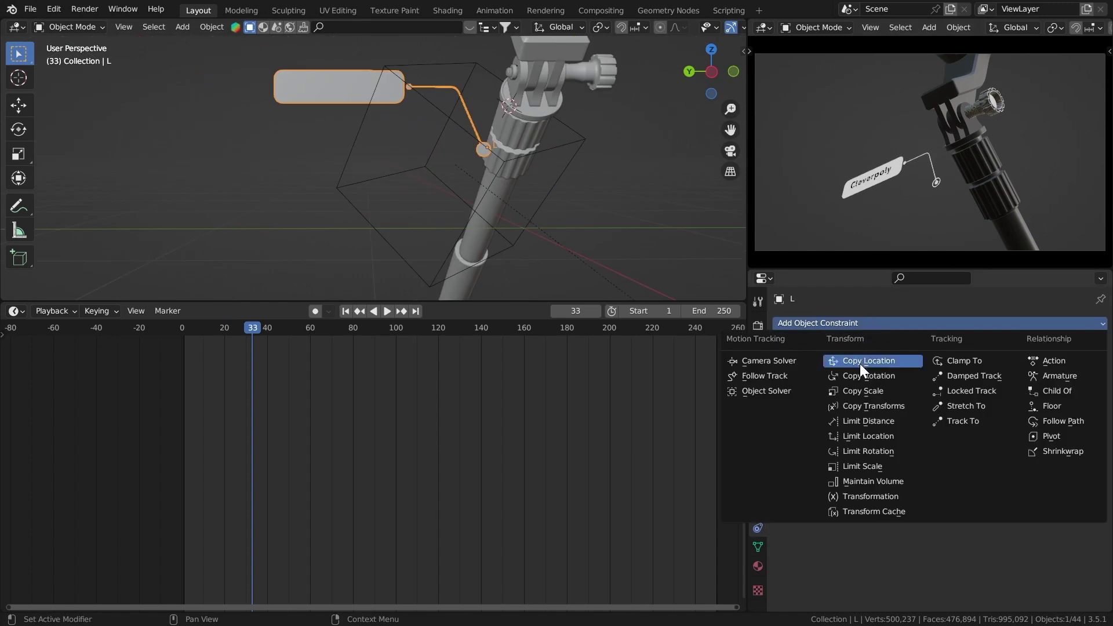
left_click(876, 378)
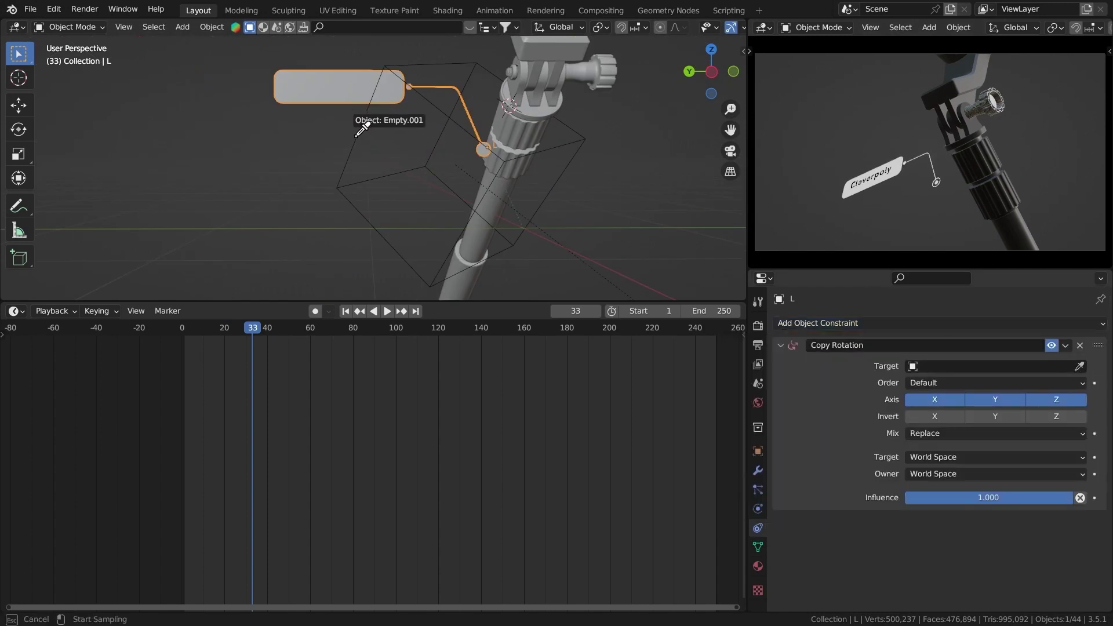
left_click(357, 128)
middle_click_drag(353, 120, 389, 123)
key("ctrl+a")
Step: Rotate the callout around its local Z and local Y axes to turn its text toward the camera
key("r")
key("z")
key("z")
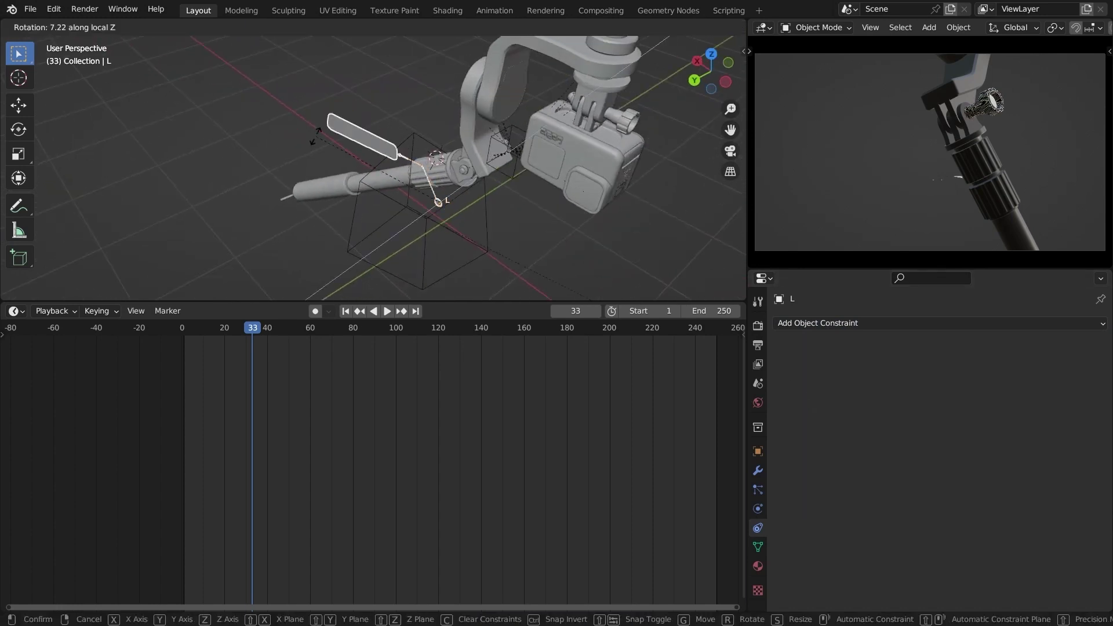
left_click(383, 257)
middle_click_drag(384, 257, 353, 203)
key("r")
key("y")
key("y")
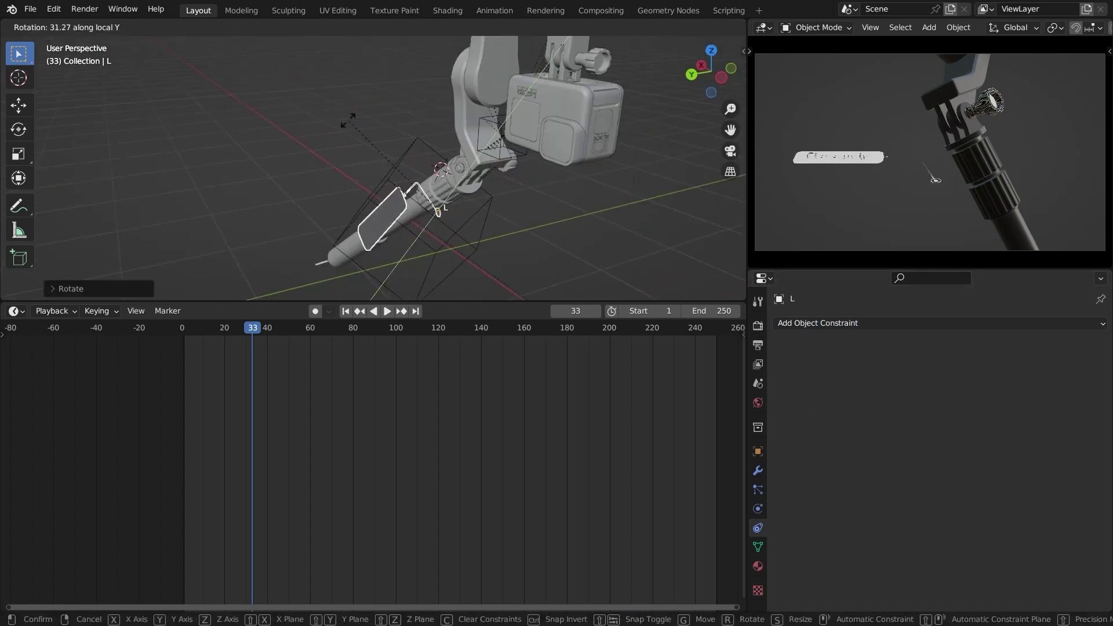
left_click(510, 154)
middle_click_drag(532, 170, 353, 190)
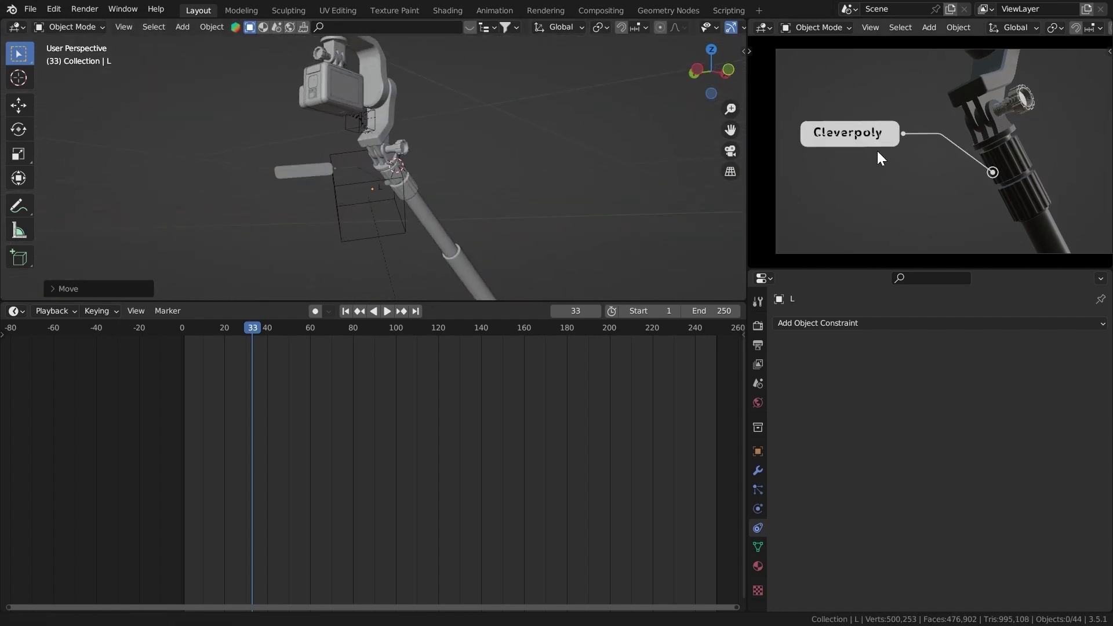
Step: Switch the lower area to the Geometry Node Editor and locate the font setting in the callout's node tree
scroll(877, 153, "up", 2)
left_click(16, 312)
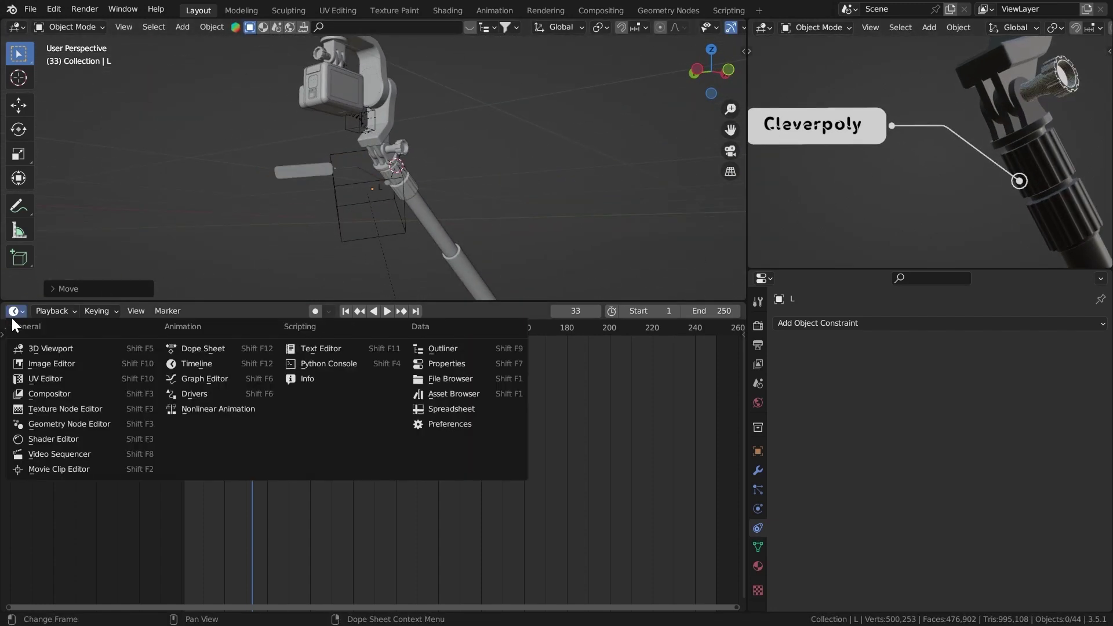
left_click(54, 422)
middle_click_drag(231, 467, 536, 314, "ctrl")
middle_click_drag(313, 437, 393, 401, "ctrl")
middle_click_drag(393, 401, 146, 409)
middle_click_drag(145, 408, 191, 350, "ctrl")
Step: Load the Corbel Regular font (corbel.ttf) for the callout text and return the lower area to the Timeline
left_click(373, 407)
left_click(360, 407)
left_click(360, 407)
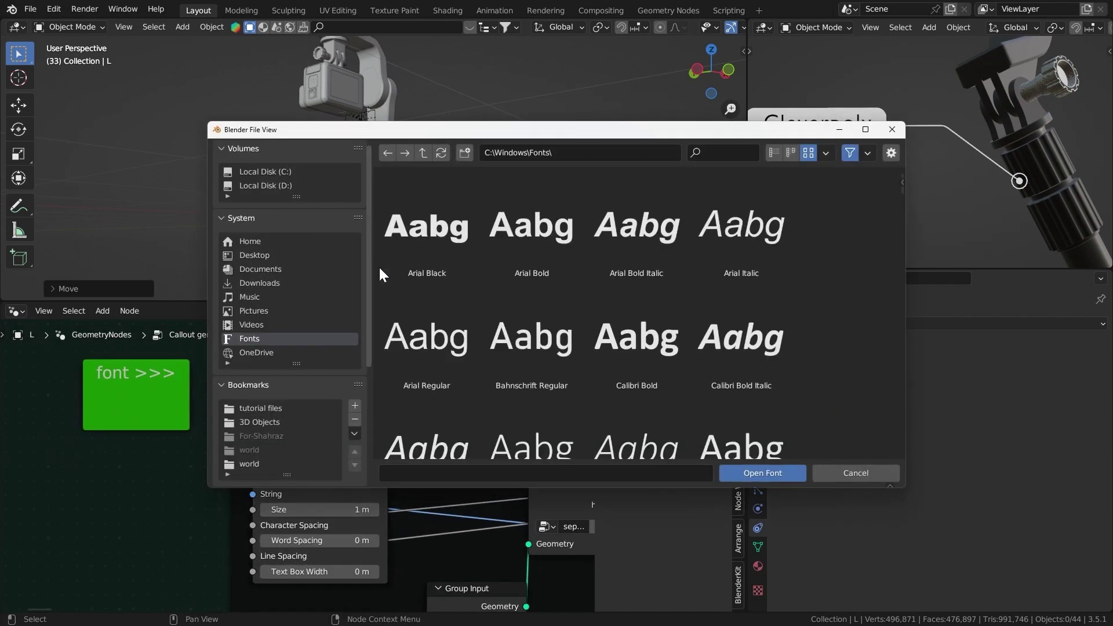
scroll(549, 351, "down", 8)
scroll(643, 307, "down", 4)
left_click(744, 301)
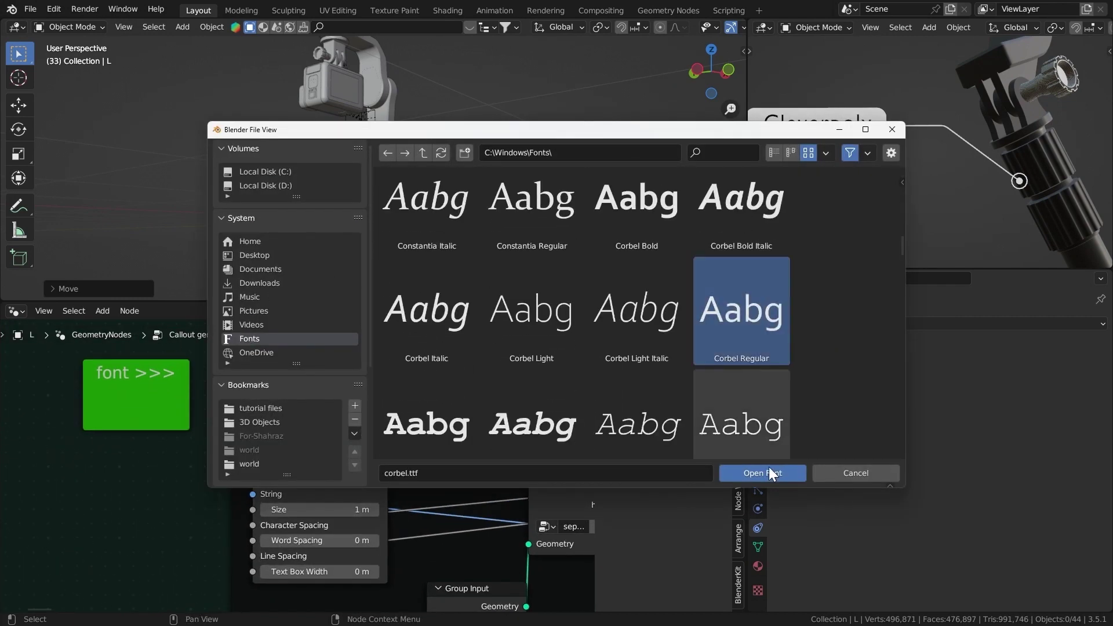
left_click(763, 473)
left_click(15, 311)
left_click(196, 364)
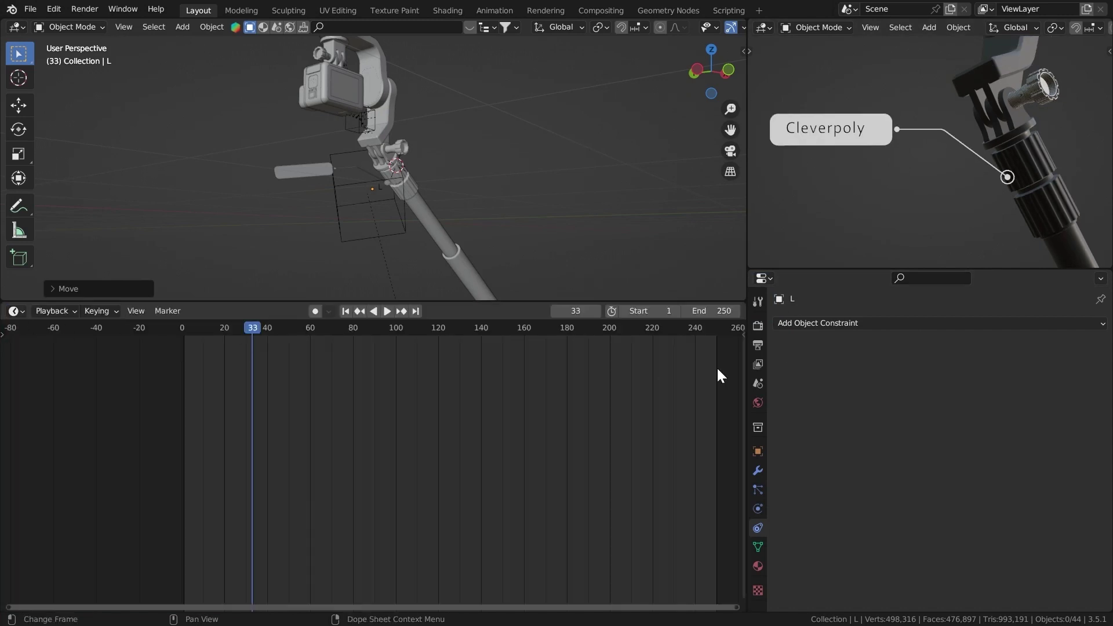
Step: In the callout's modifier, enable More Types and set Animation Type to 9, and return to frame 1
left_click(758, 471)
scroll(869, 377, "down", 3)
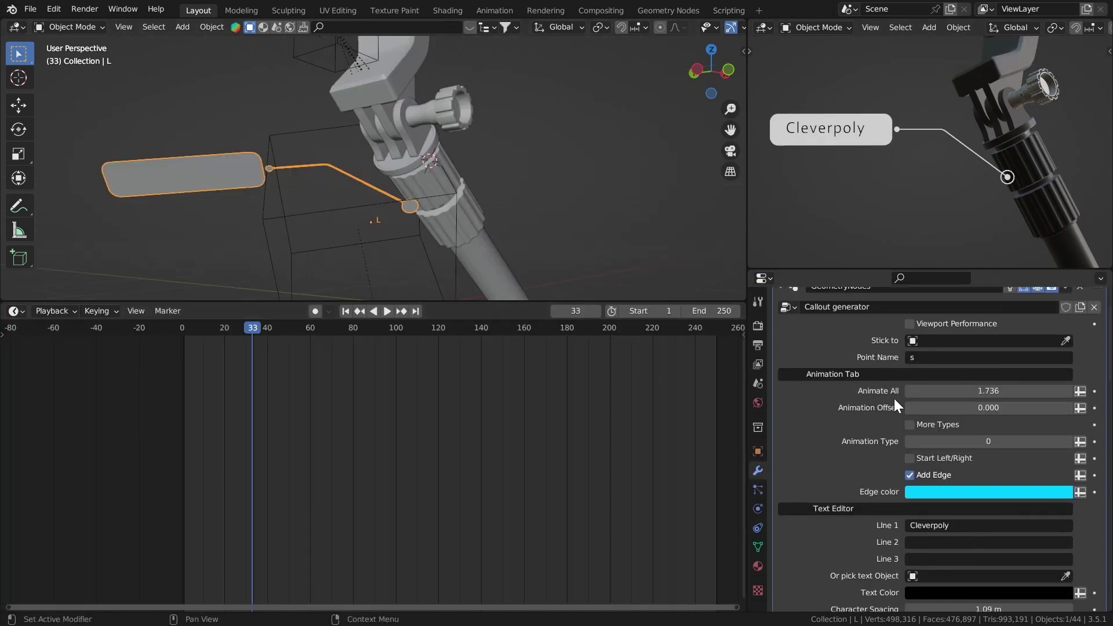
left_click(920, 425)
scroll(878, 420, "down", 2)
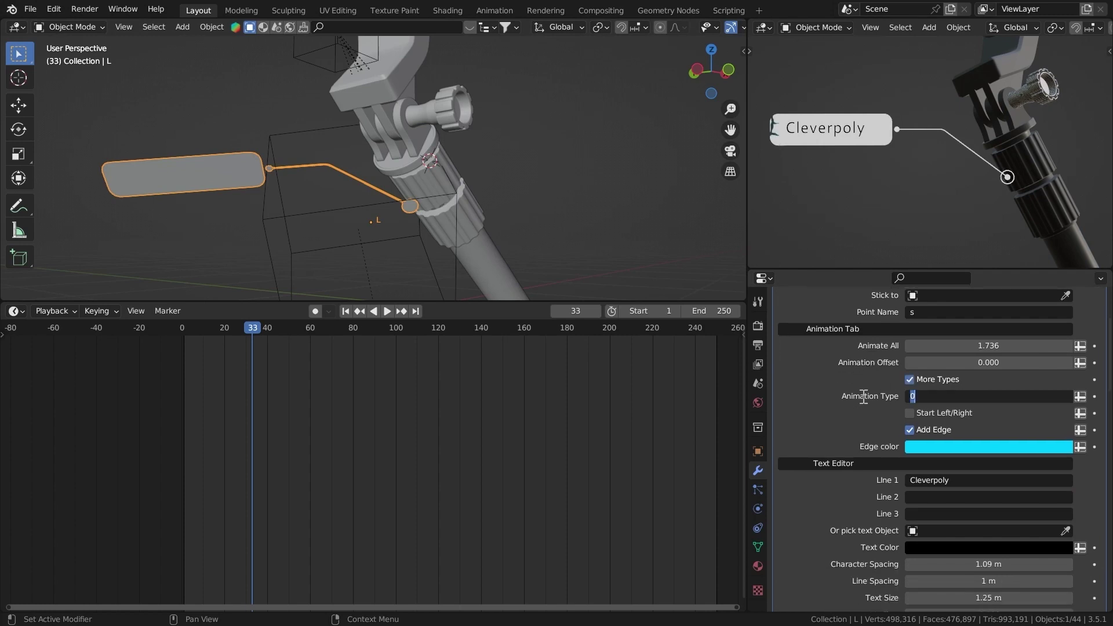
key("shift+Left")
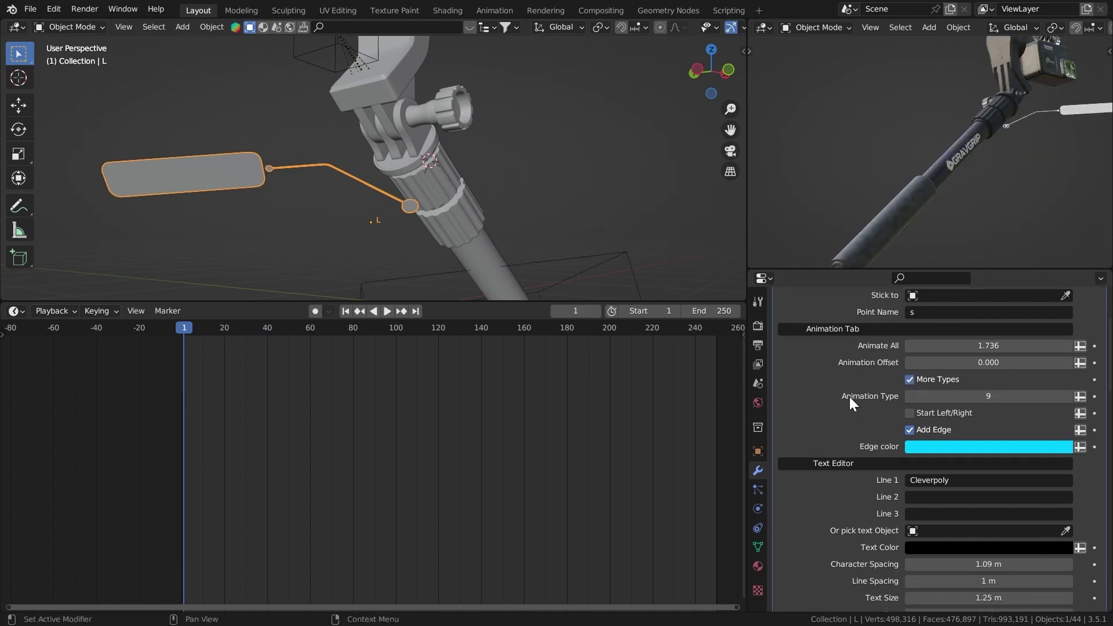
Step: Preview the callout's type 9 animation around frame 19 by playing it and lowering Animate All to 1.256
key("space")
key("space")
left_click_drag(985, 346, 957, 347)
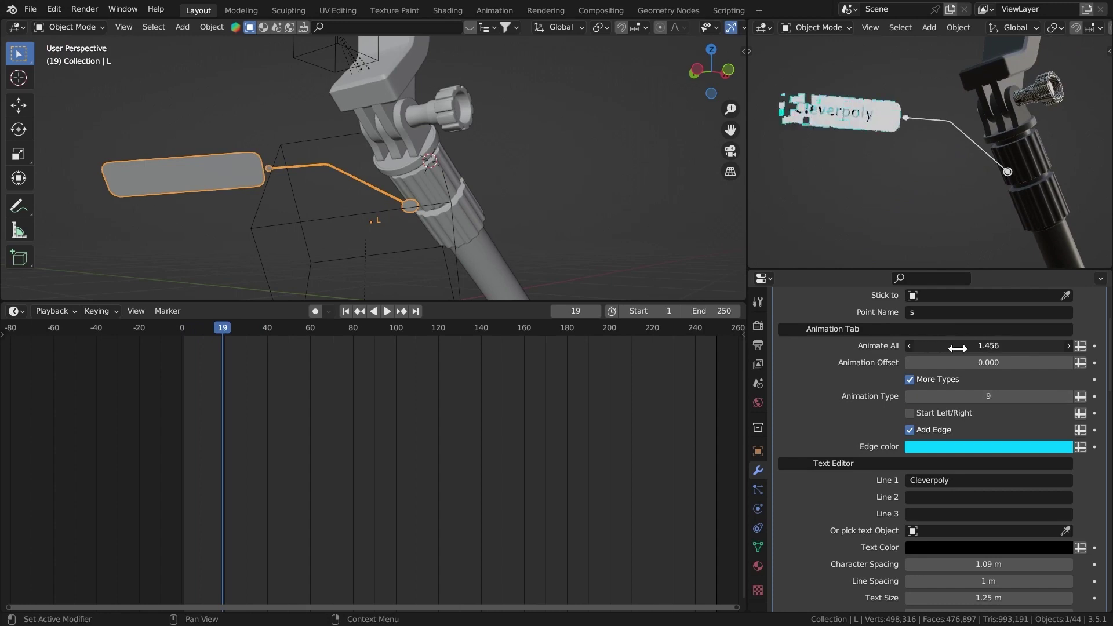
scroll(866, 183, "up", 1)
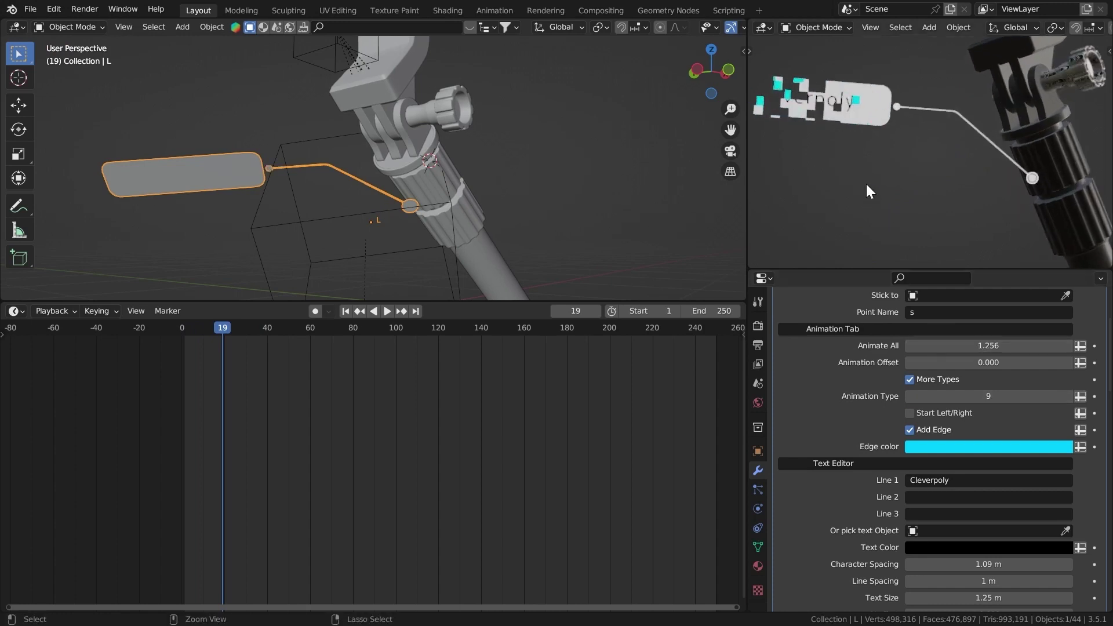
middle_click_drag(866, 183, 921, 200, "shift")
scroll(920, 200, "up", 2)
Step: Set the callout's Animation Type to 10 and preview the effect by varying Animate All
left_click(1066, 397)
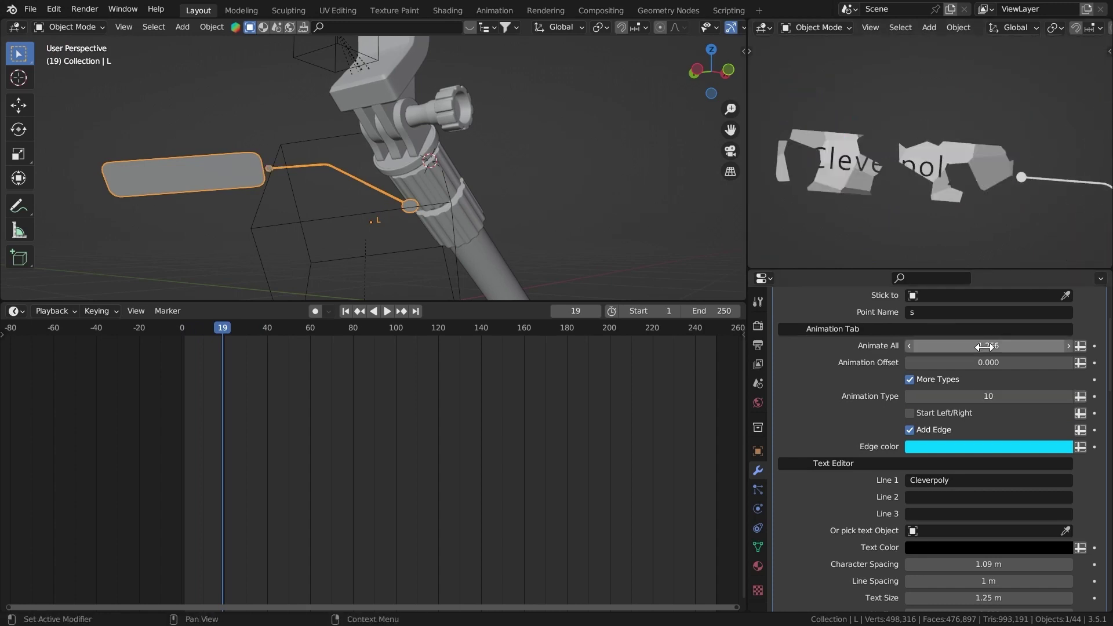
left_click_drag(989, 346, 985, 322)
scroll(950, 204, "down", 6)
middle_click_drag(950, 204, 884, 173, "shift")
Step: At frame 10, set Animate All to 0.016 and keyframe it
mouse_move(211, 328)
left_mouse_down()
mouse_move(189, 329)
mouse_move(204, 332)
left_mouse_up()
left_click_drag(984, 345, 970, 345)
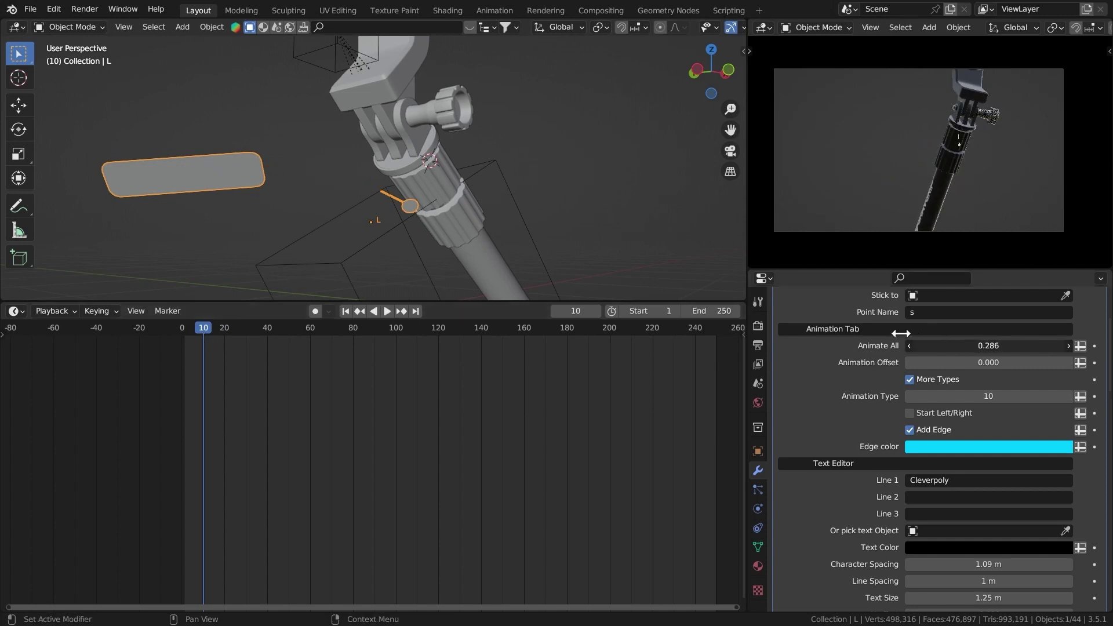
left_click_drag(856, 327, 857, 326)
left_click(1094, 347)
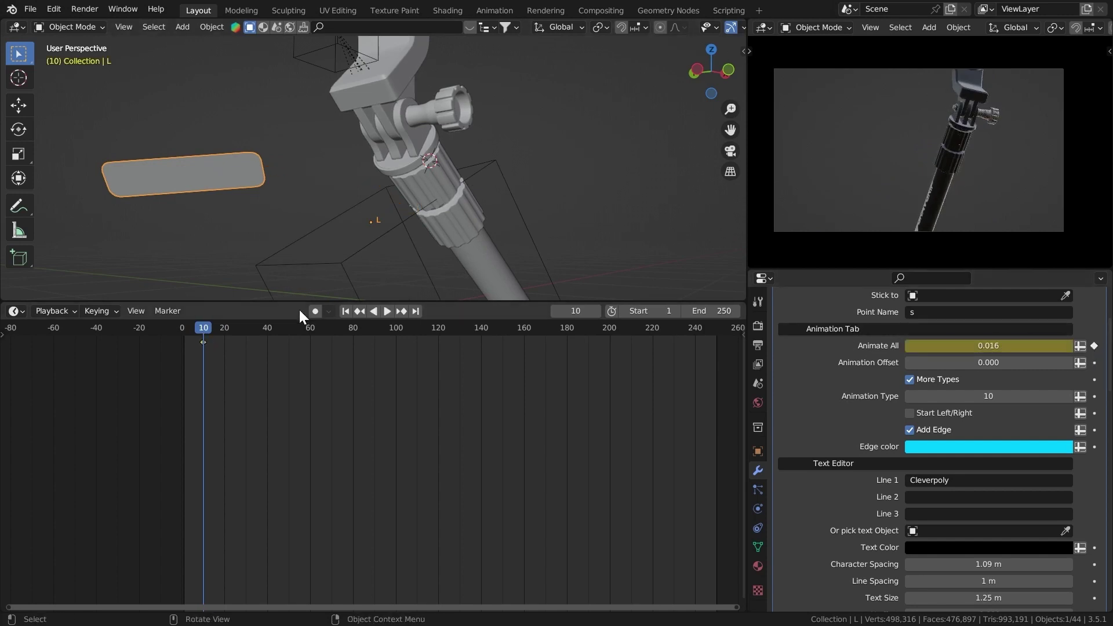
Step: At frame 30, set Animate All to 2.006 and keyframe it
key("space")
scroll(280, 365, "up", 3)
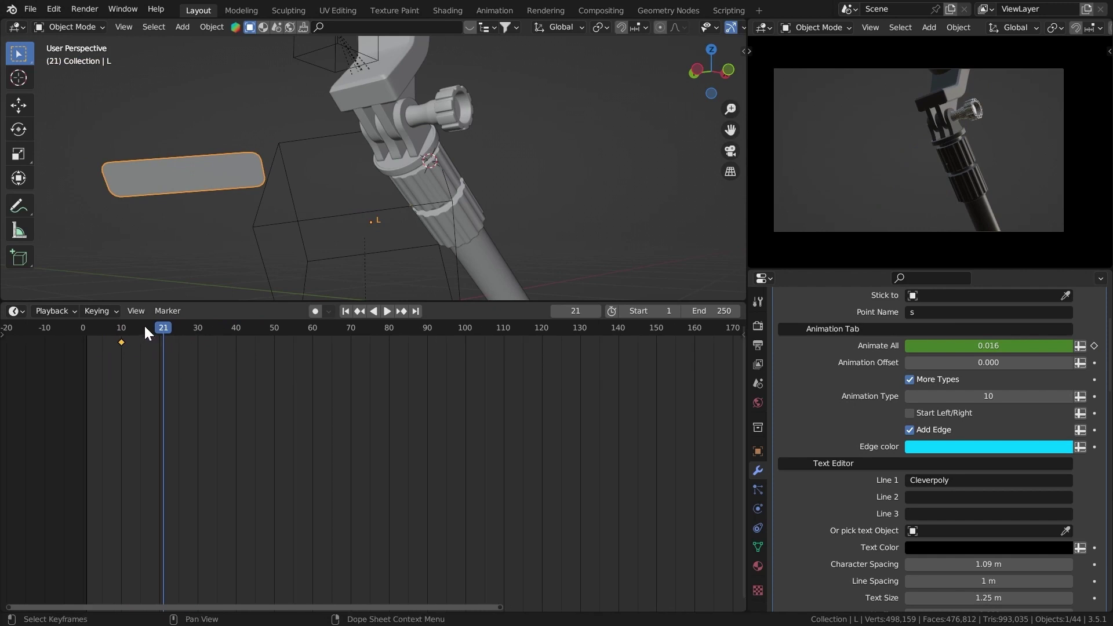
key("space")
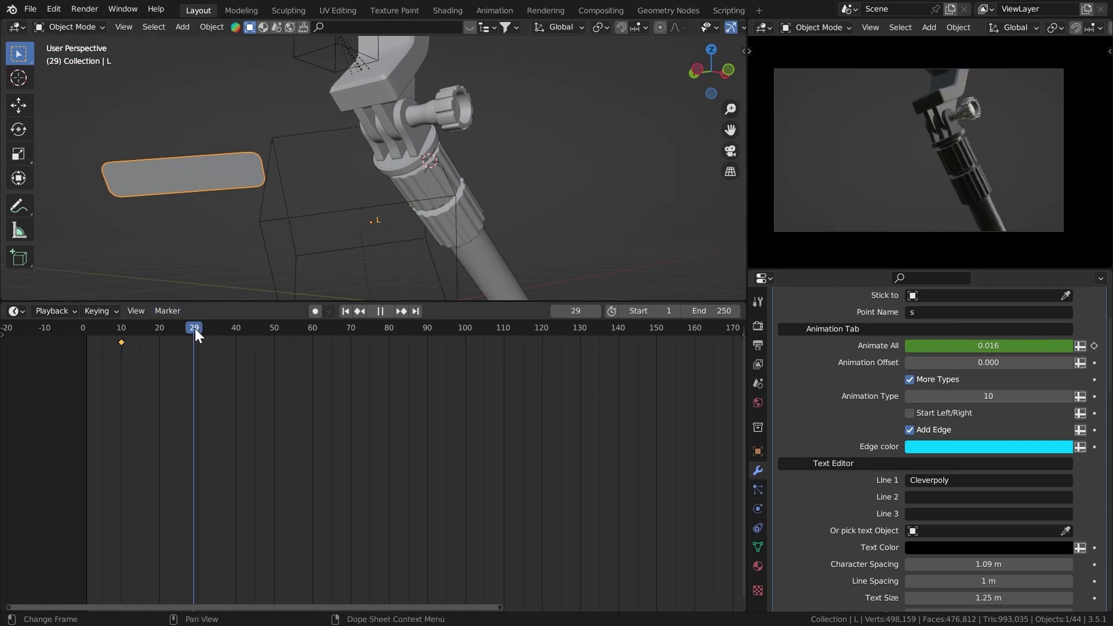
left_click(197, 328)
left_click_drag(989, 347, 1022, 353)
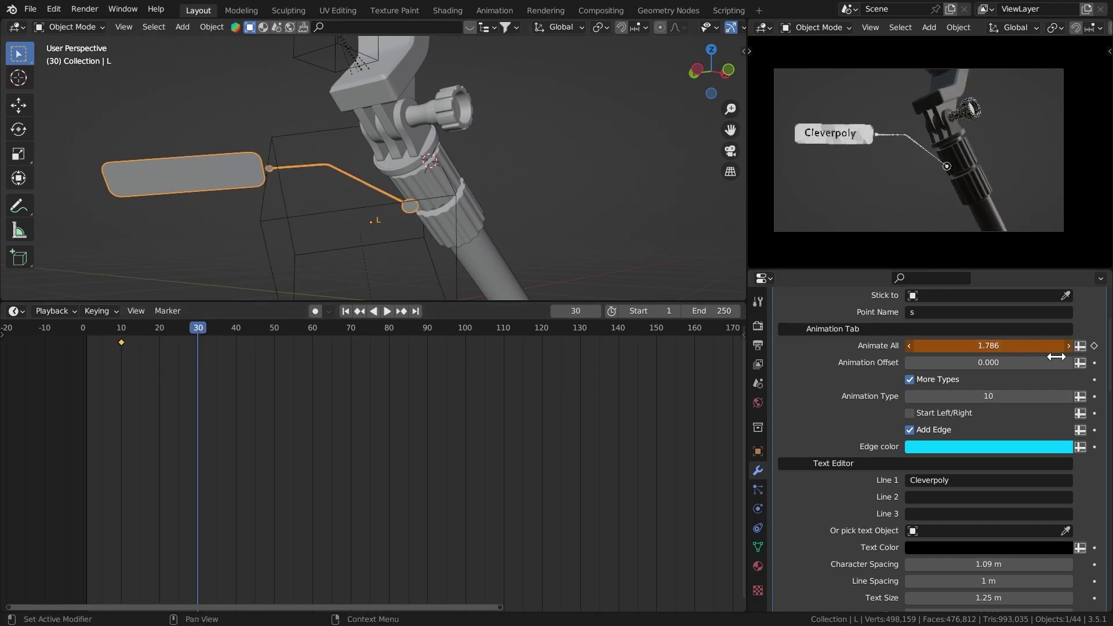
left_click(1093, 345)
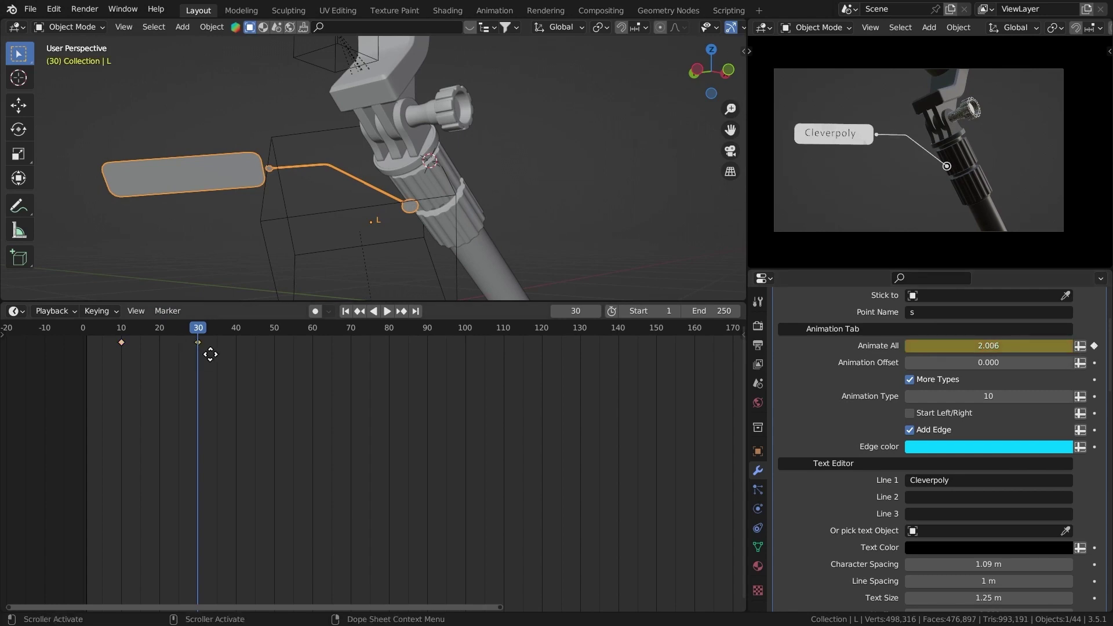
Step: Duplicate the frame 30 keyframe to frame 80 and the frame 10 keyframe to about frame 110
middle_click_drag(210, 354, 163, 365)
key("g")
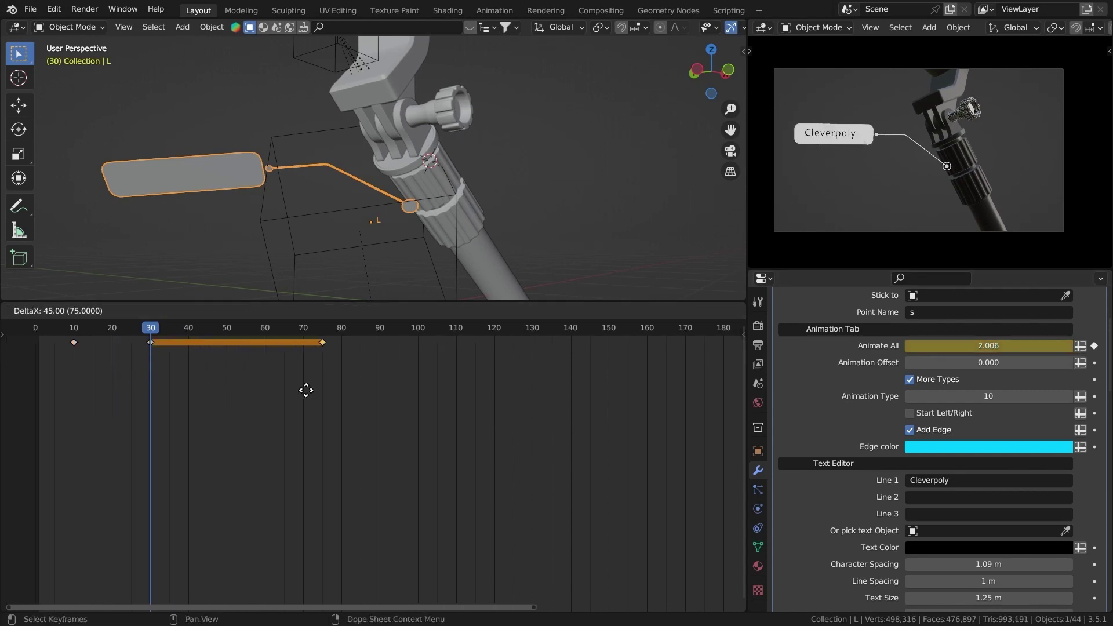
left_click(325, 385)
middle_click_drag(326, 383, 329, 383, "ctrl")
key("shift+d")
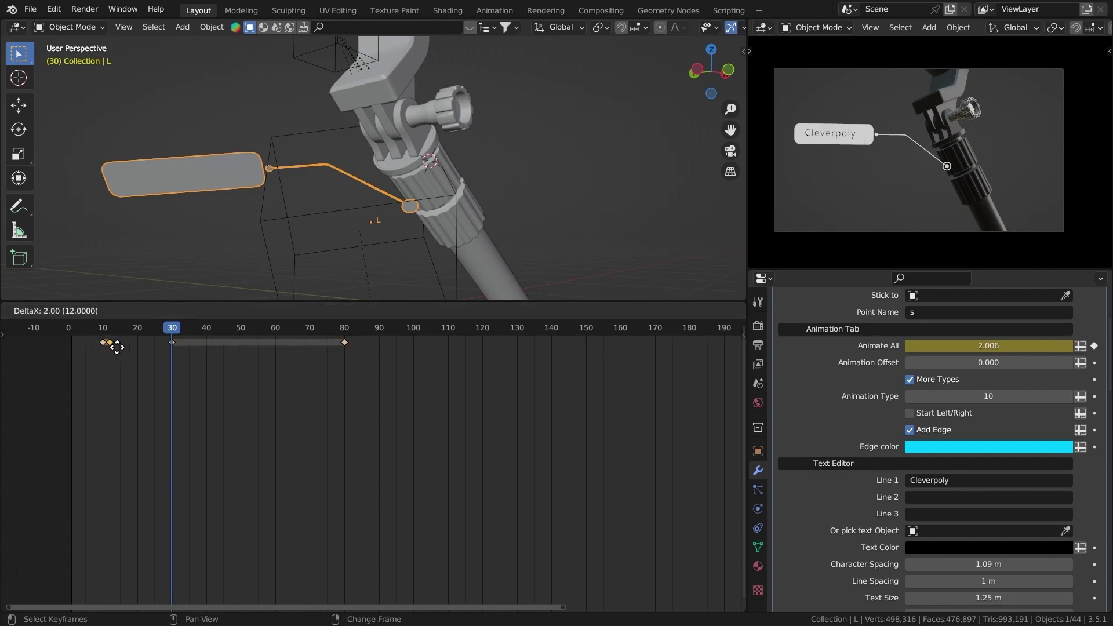
left_click(428, 375)
middle_click_drag(313, 376, 191, 359, "ctrl")
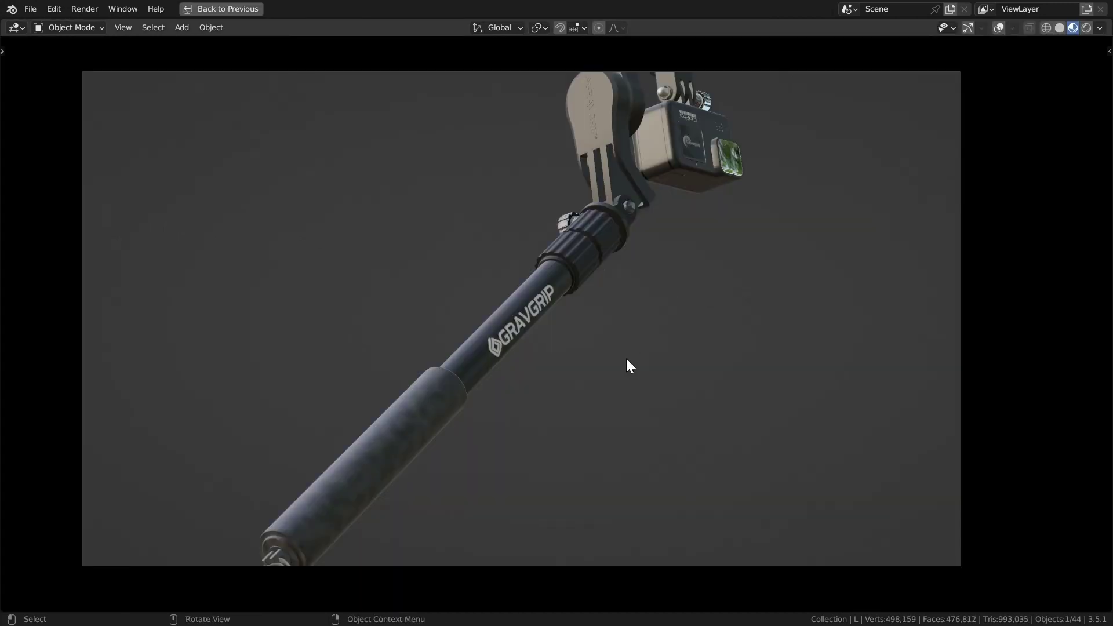
Step: Play the callout animation in the maximized camera view and return to the normal layout
key("space")
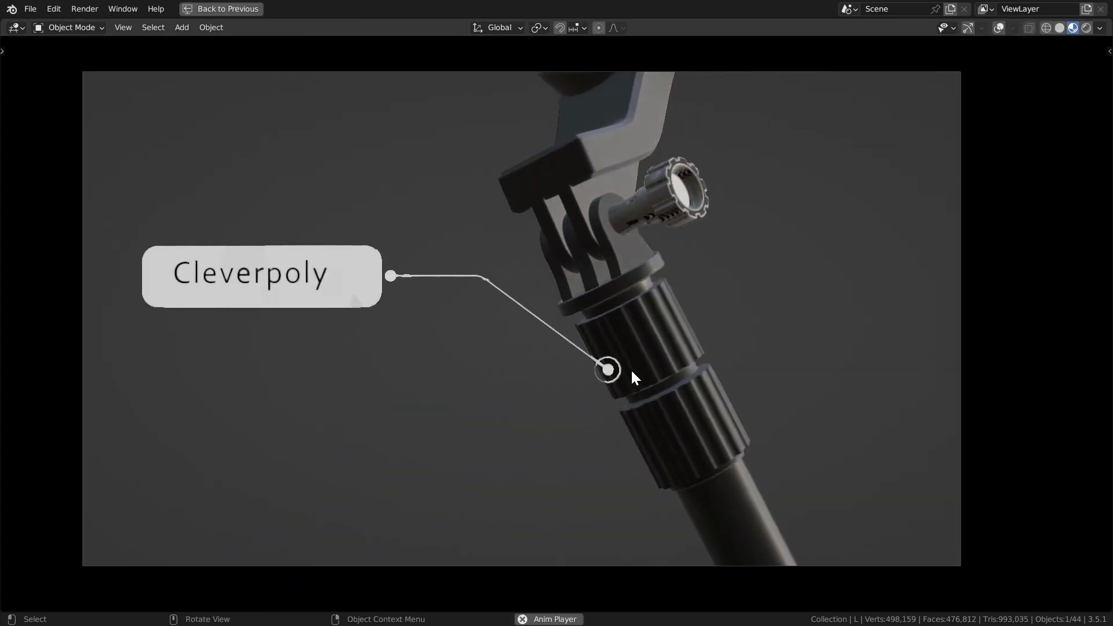
key("ctrl+alt+space")
key("space")
Step: Retime the four Animate All keyframes to about frames 2, 40, 92 and 120
left_click_drag(356, 347, 340, 333)
key("g")
left_click(335, 358)
key("g")
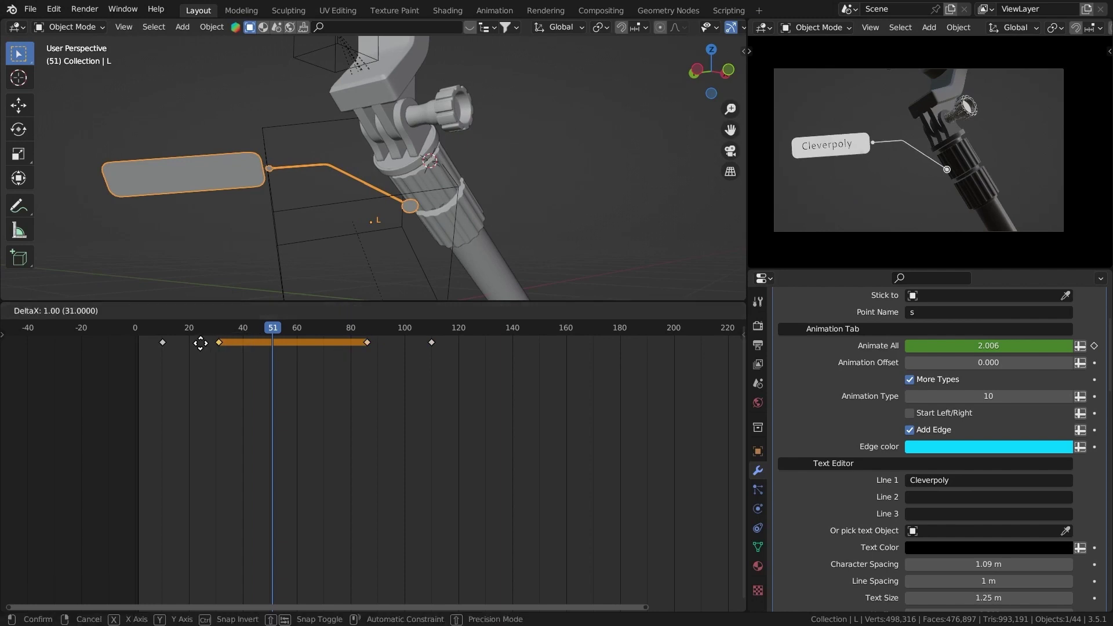
left_click(212, 346)
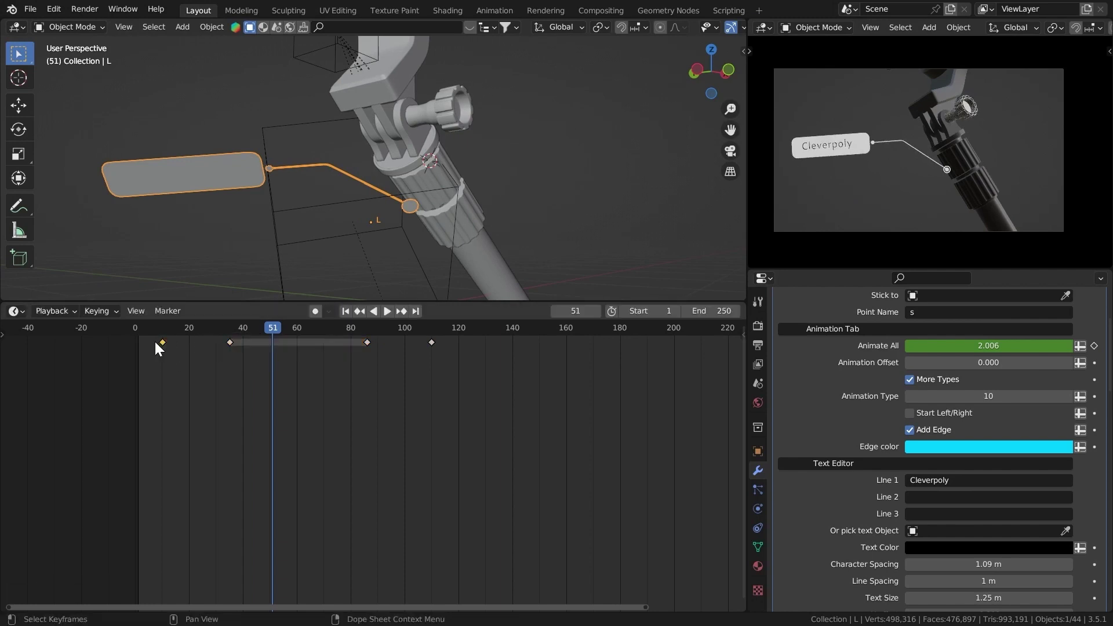
left_click(219, 350)
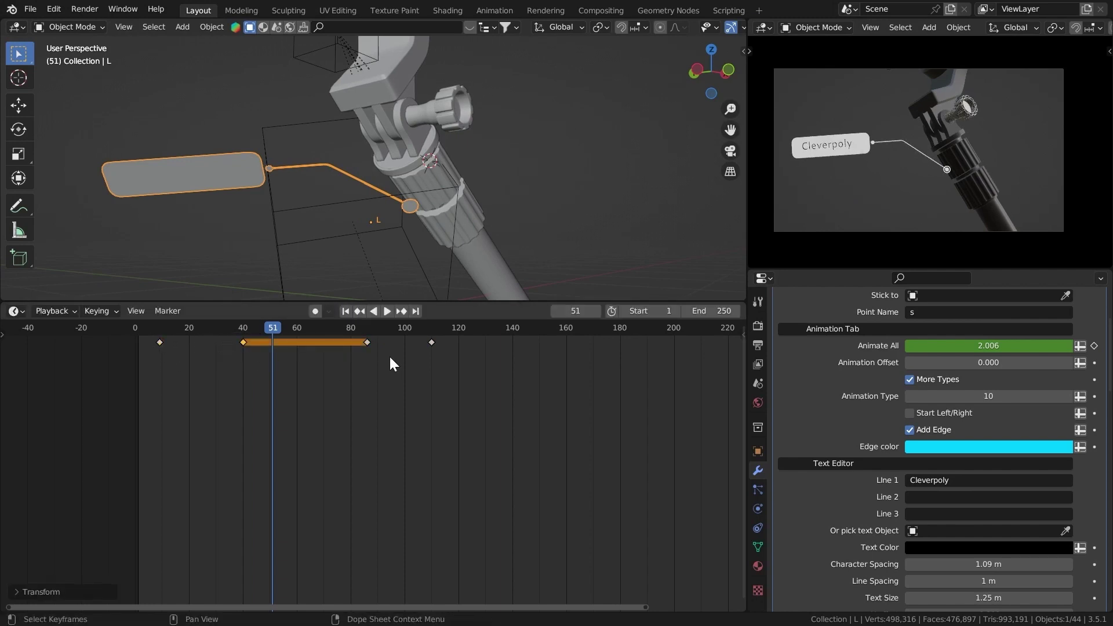
left_click(367, 343)
key("g")
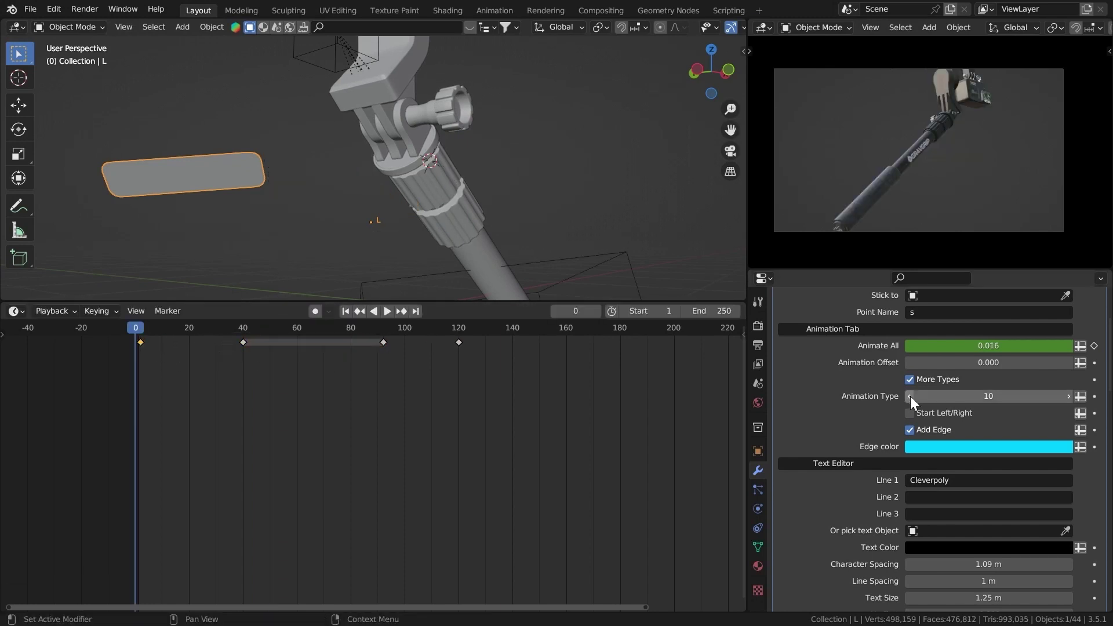
Step: Lower the callout's Animation Type by one and play the animation in the maximized camera view
left_click(910, 395)
key("ctrl+space")
key("space")
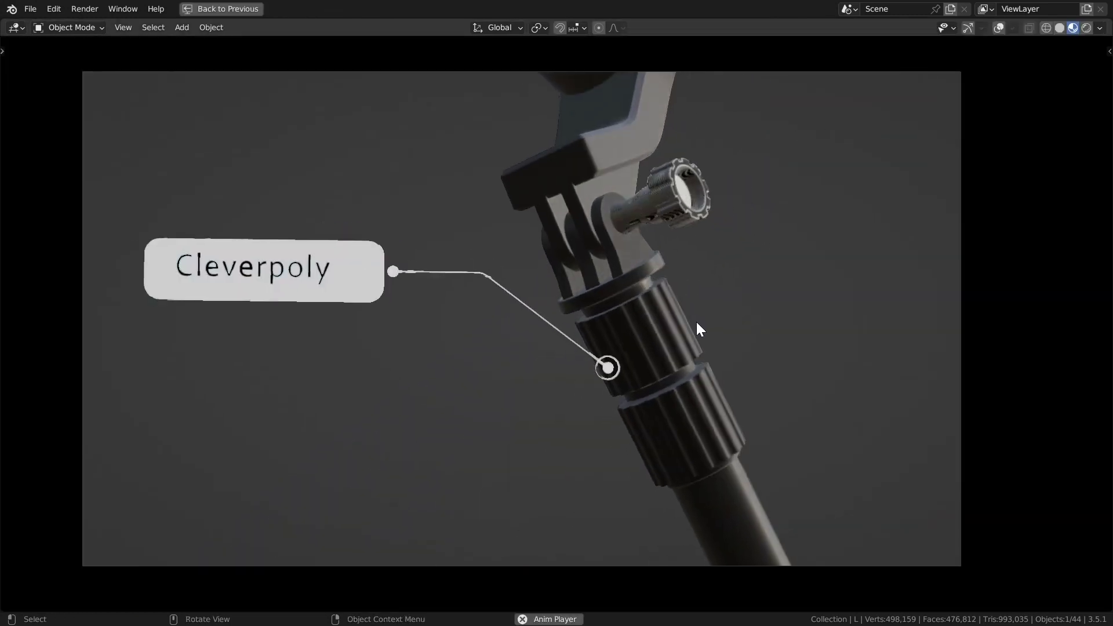
key("space")
key("ctrl+alt+space")
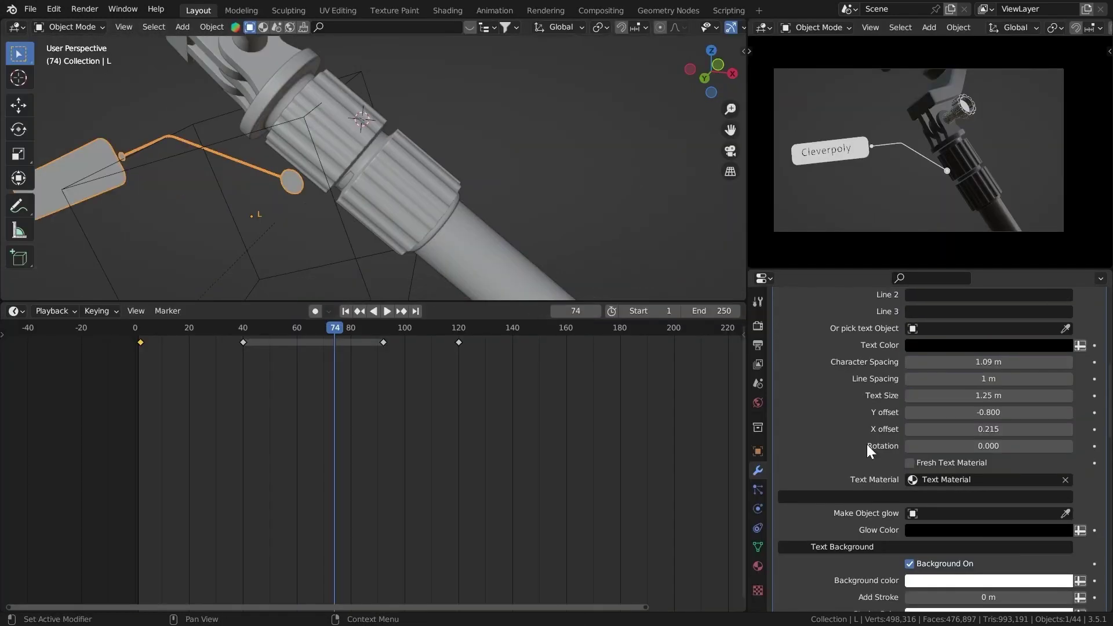
Step: Pick the ribbed collar (Circle.003) as the callout's Make Object glow object and set Glow Color to white
scroll(867, 444, "down", 3)
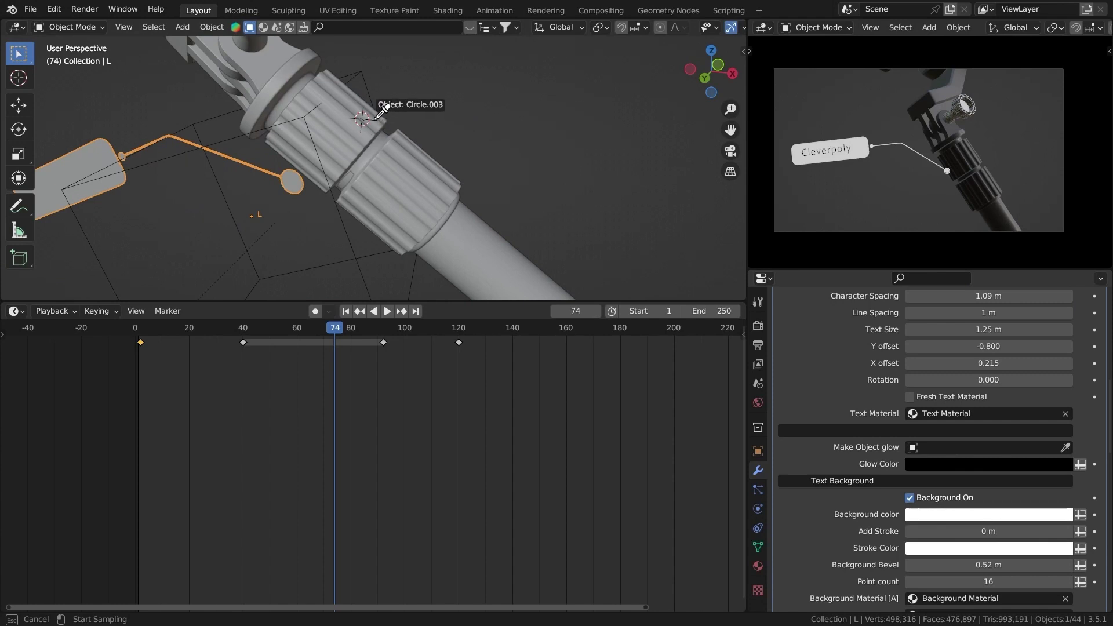
left_click(378, 115)
left_click(958, 464)
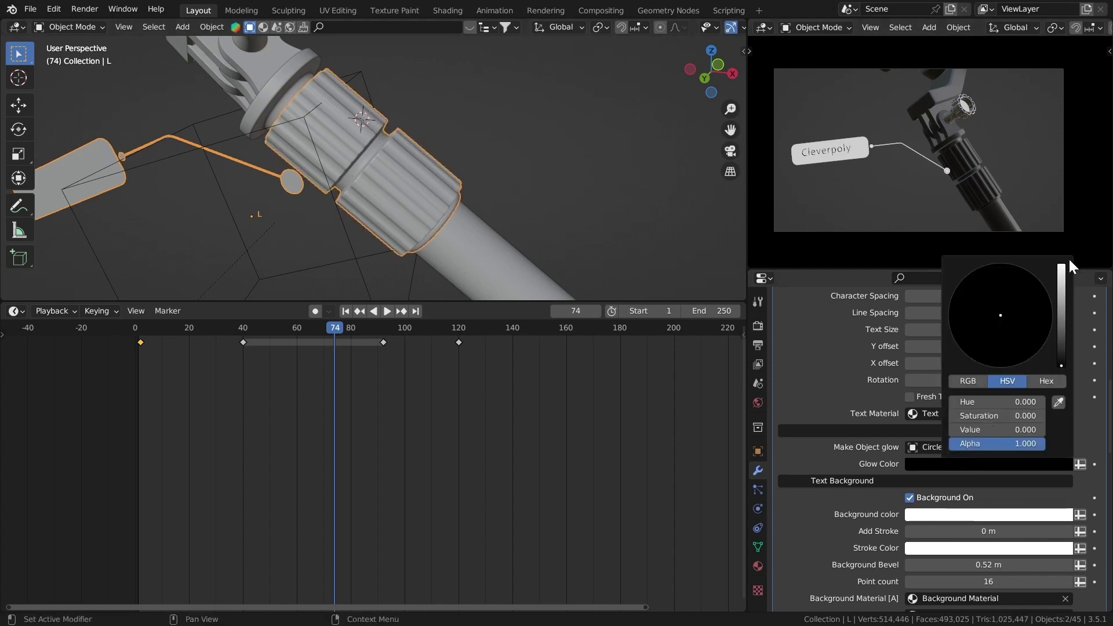
left_click_drag(1061, 266, 1058, 249)
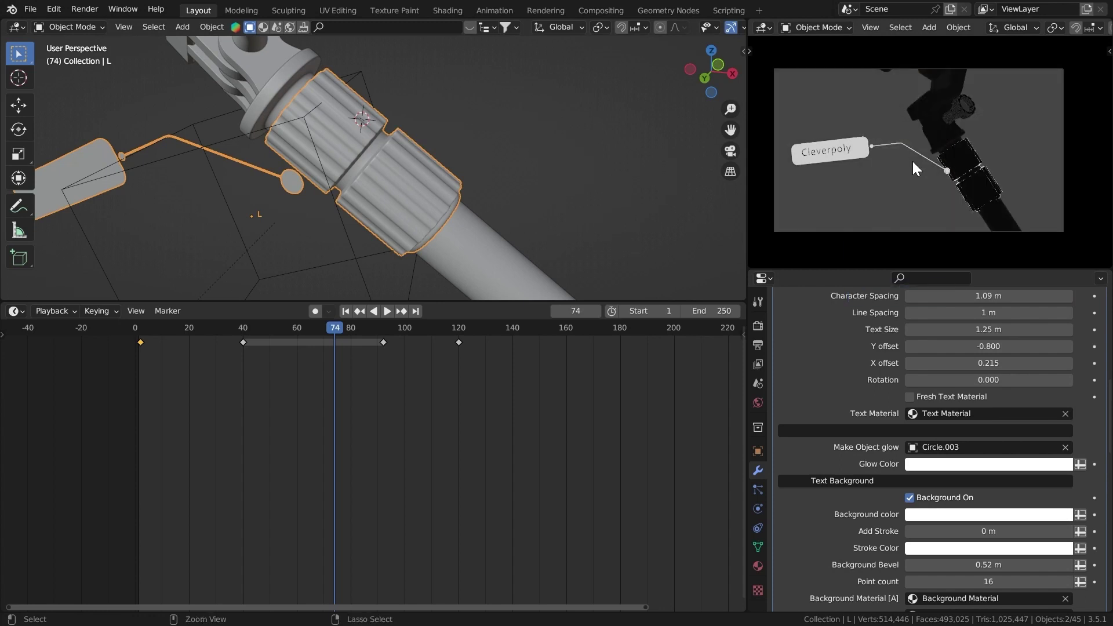
Step: Change the lighting option of the camera view's rendered shading to light the gimbal stick
scroll(1043, 27, "down", 6)
left_click(1100, 27)
left_click(975, 95)
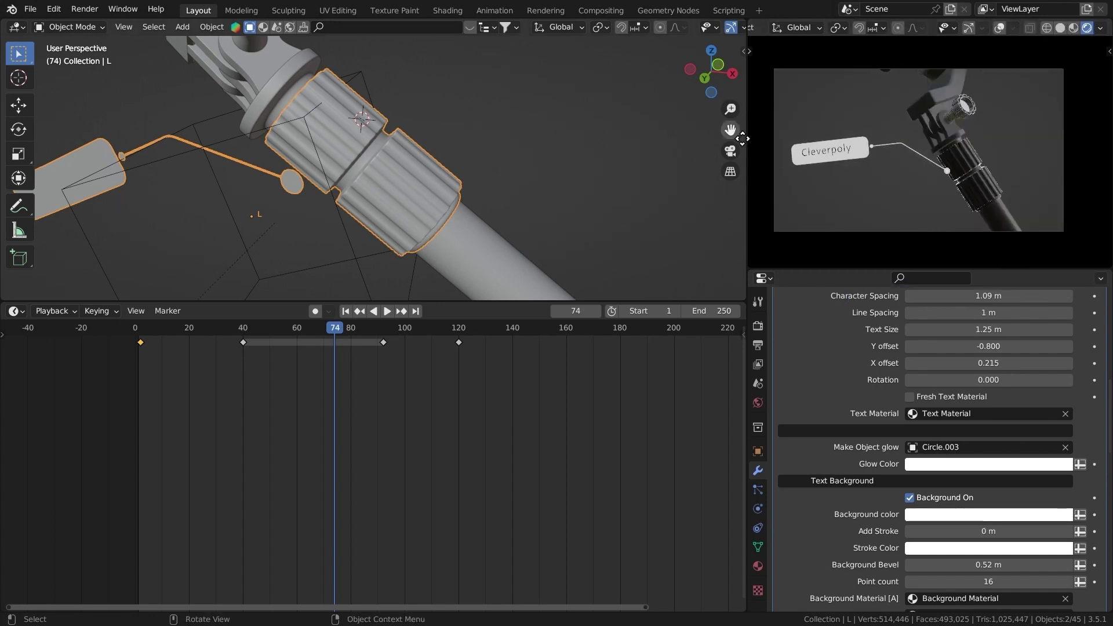
Step: Set the render engine to Cycles and the device to GPU Compute
left_click(757, 326)
scroll(972, 464, "up", 8)
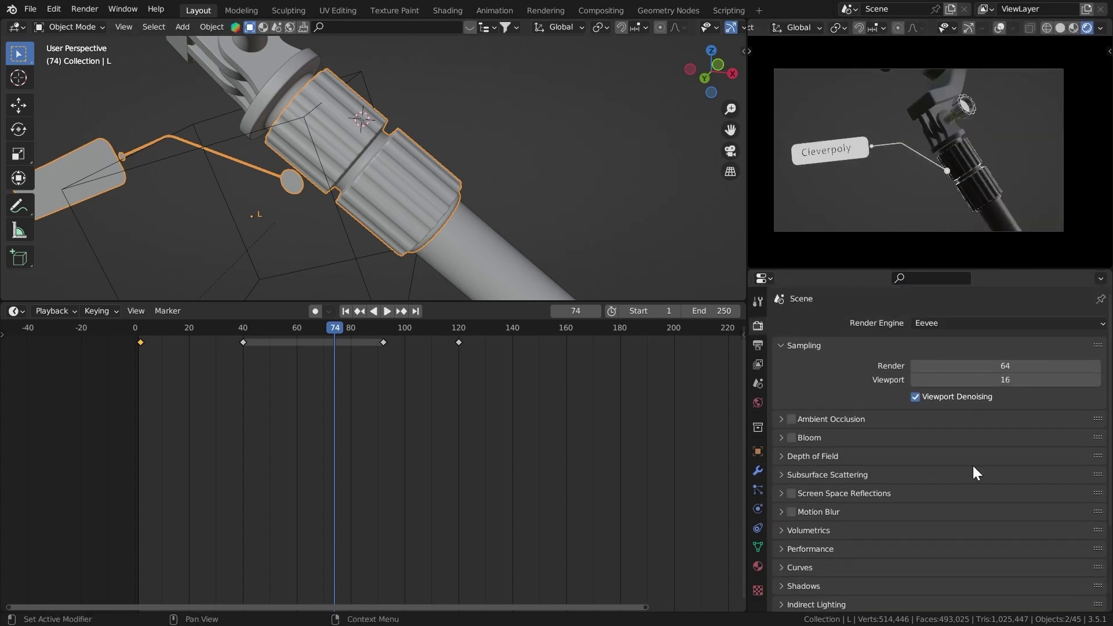
left_click(951, 323)
left_click(928, 369)
left_click(930, 357)
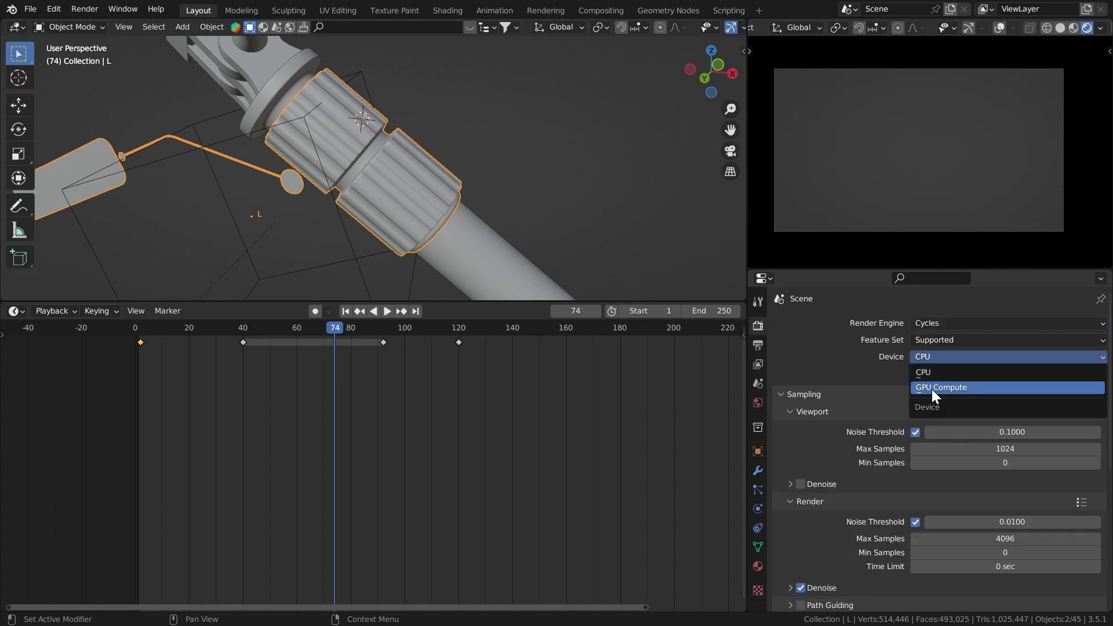
left_click(951, 387)
Step: Set Max Samples to 100 for both the viewport and the render
scroll(951, 417, "down", 2)
left_click(942, 395)
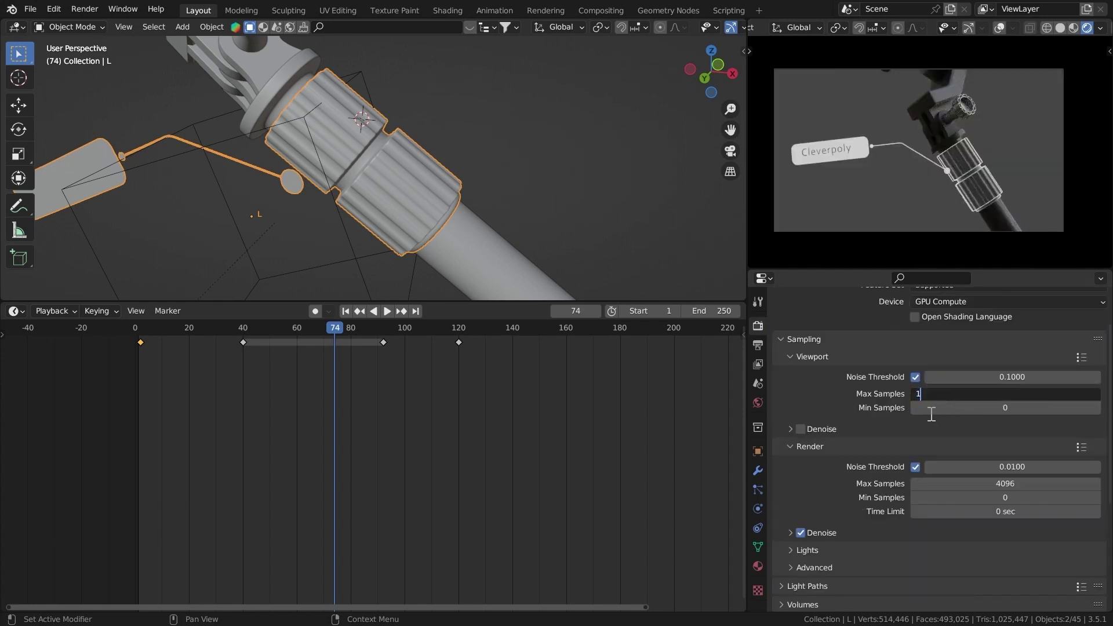
type("100")
key("Return")
left_click(950, 480)
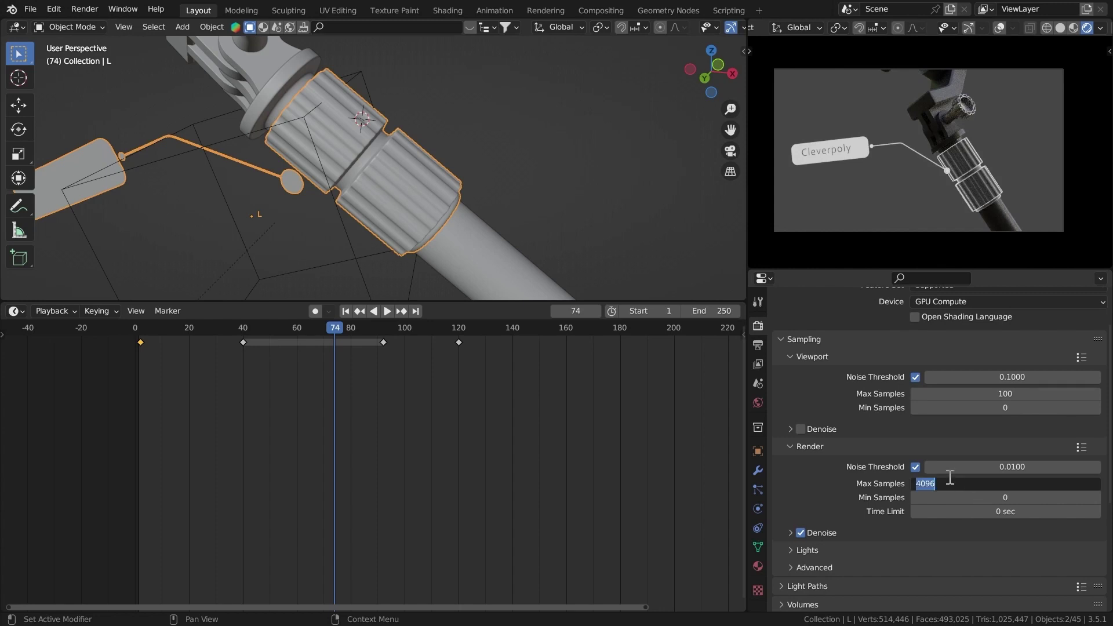
key("Return")
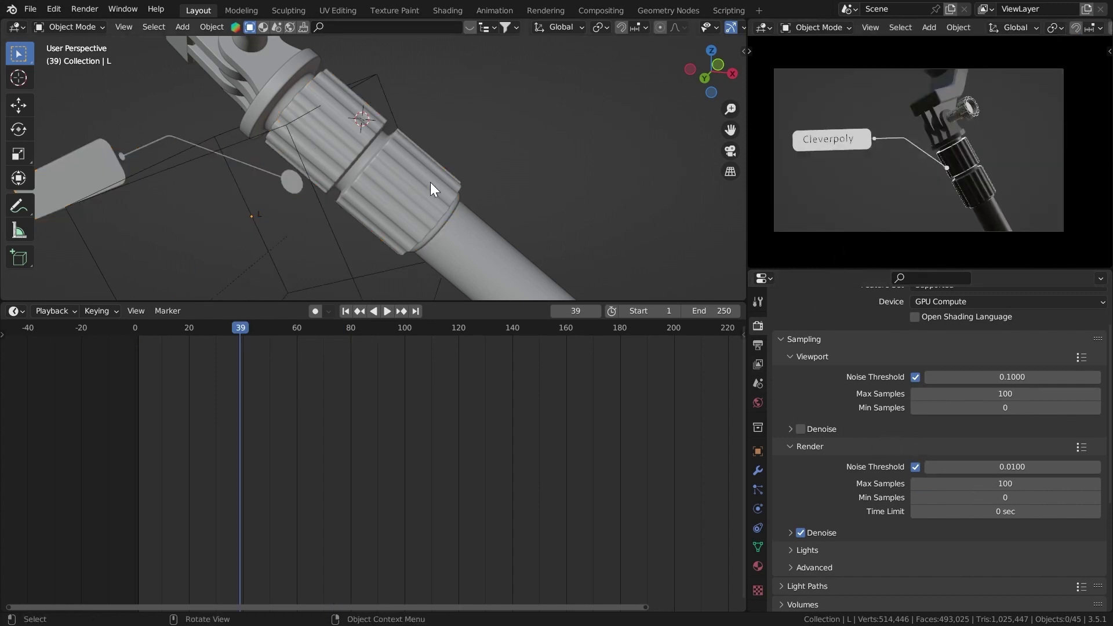
Step: Play the animation, select the camera empty (Empty.001) and go to frame 115
left_click(430, 182)
scroll(579, 163, "down", 4)
left_click(281, 273)
key("space")
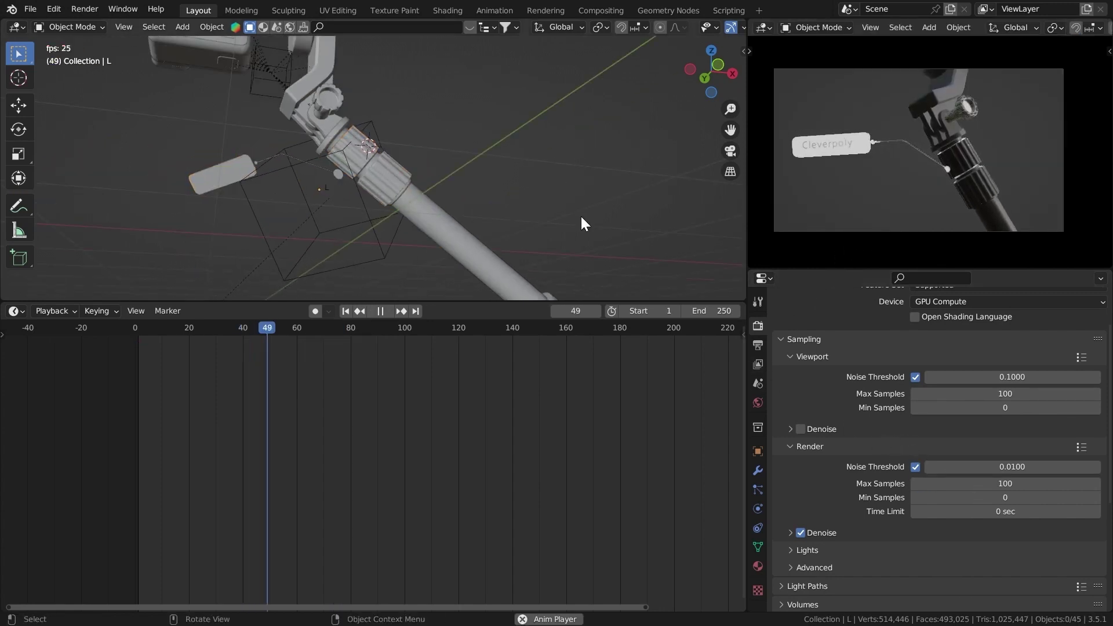
left_click_drag(409, 331, 442, 339)
middle_click_drag(434, 338, 456, 334, "ctrl")
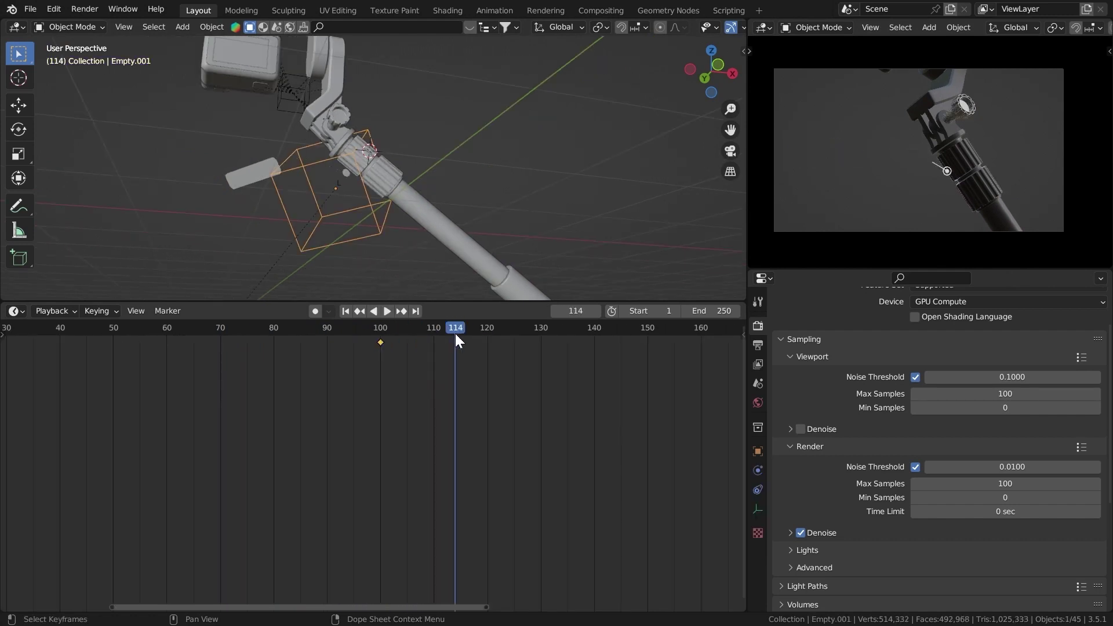
left_click_drag(455, 334, 458, 335)
Step: Rotate the camera empty about the global Z axis to turn the camera around the gimbal stick
scroll(447, 267, "down", 4)
middle_click_drag(414, 187, 422, 223)
scroll(422, 224, "down", 1)
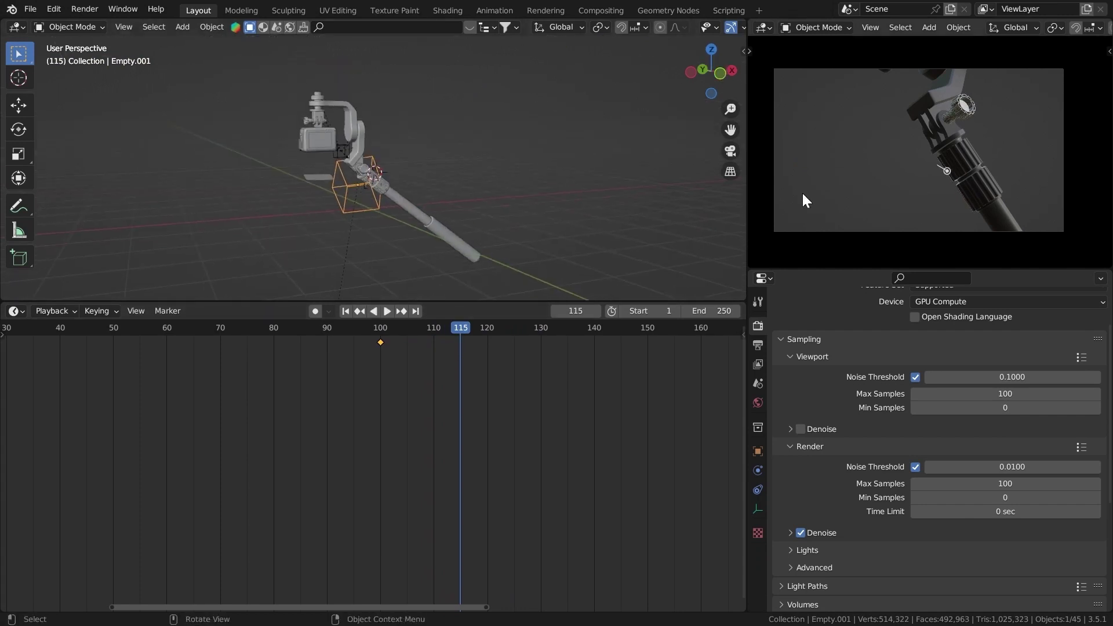
middle_click_drag(307, 249, 282, 186)
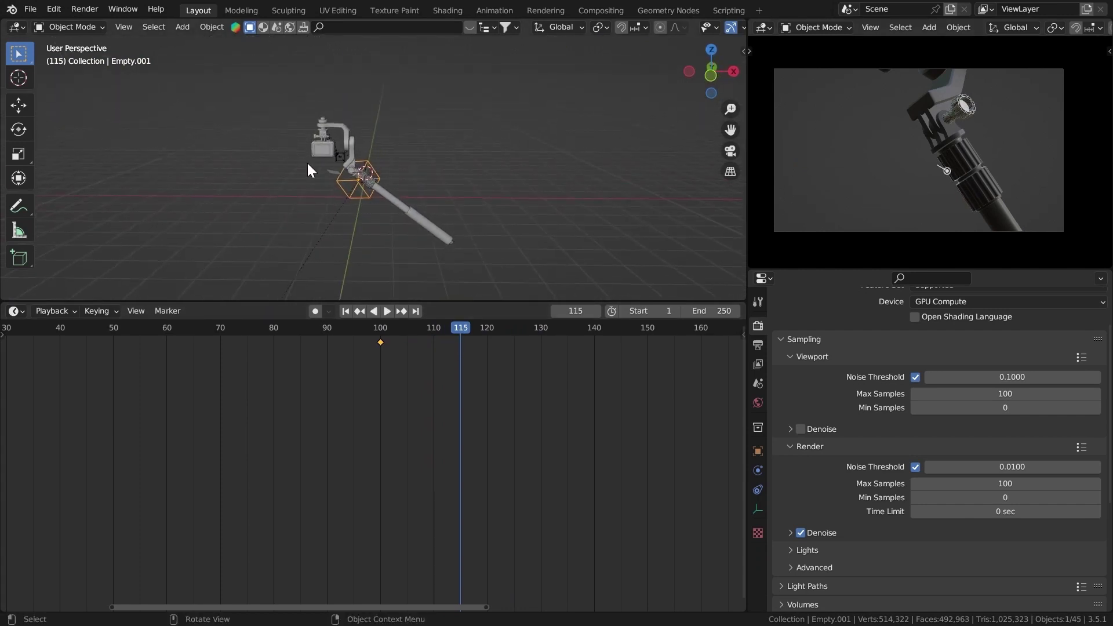
key("r")
key("z")
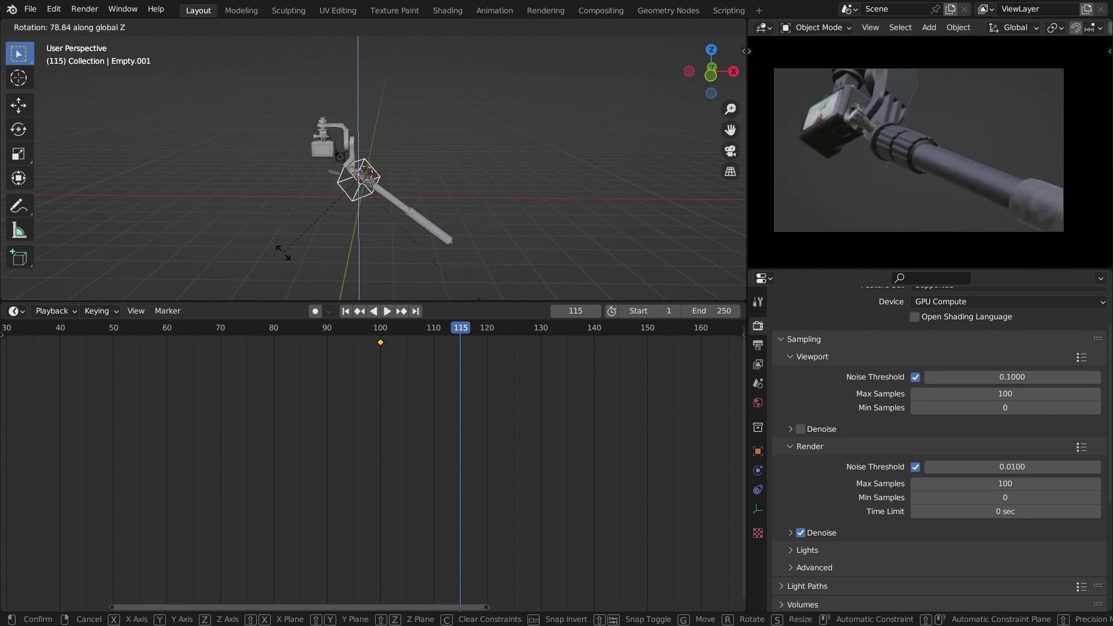
left_click(294, 152)
Step: Freely rotate and move the camera empty to frame the camera head and gimbal arm, and keyframe it at frame 115
key("r")
key("r")
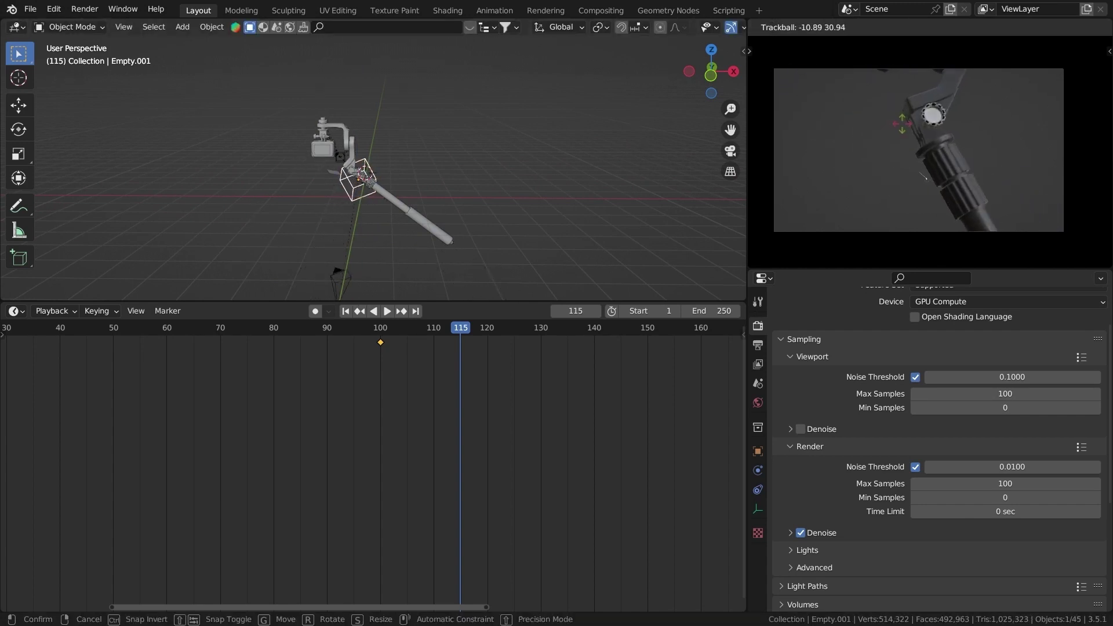
left_click(953, 111)
key("g")
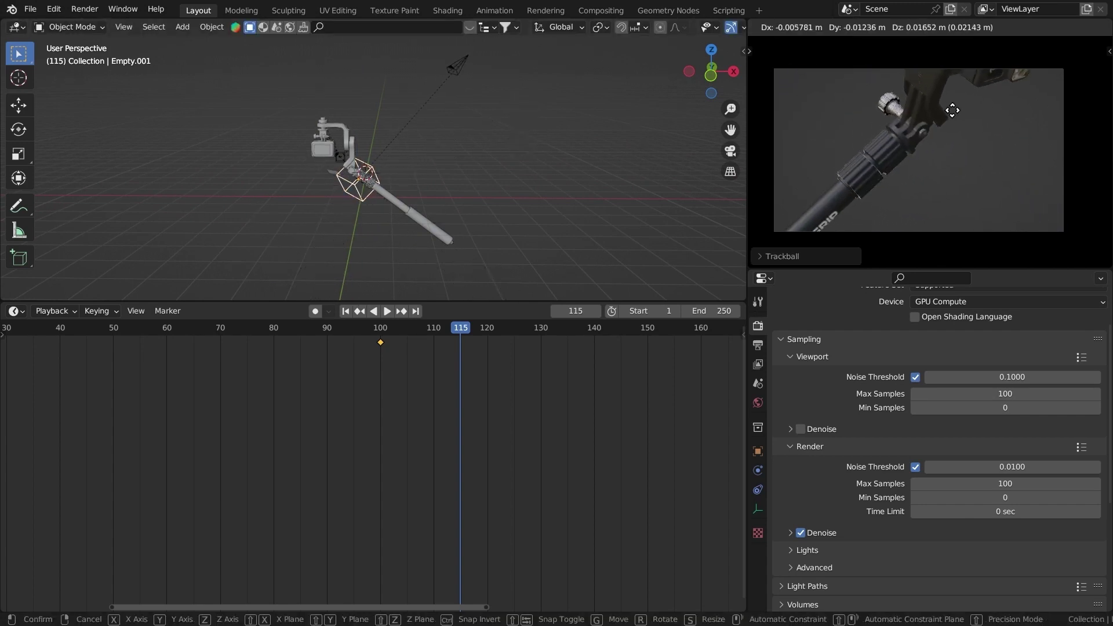
left_click(943, 87)
key("r")
key("r")
left_click(948, 133)
key("g")
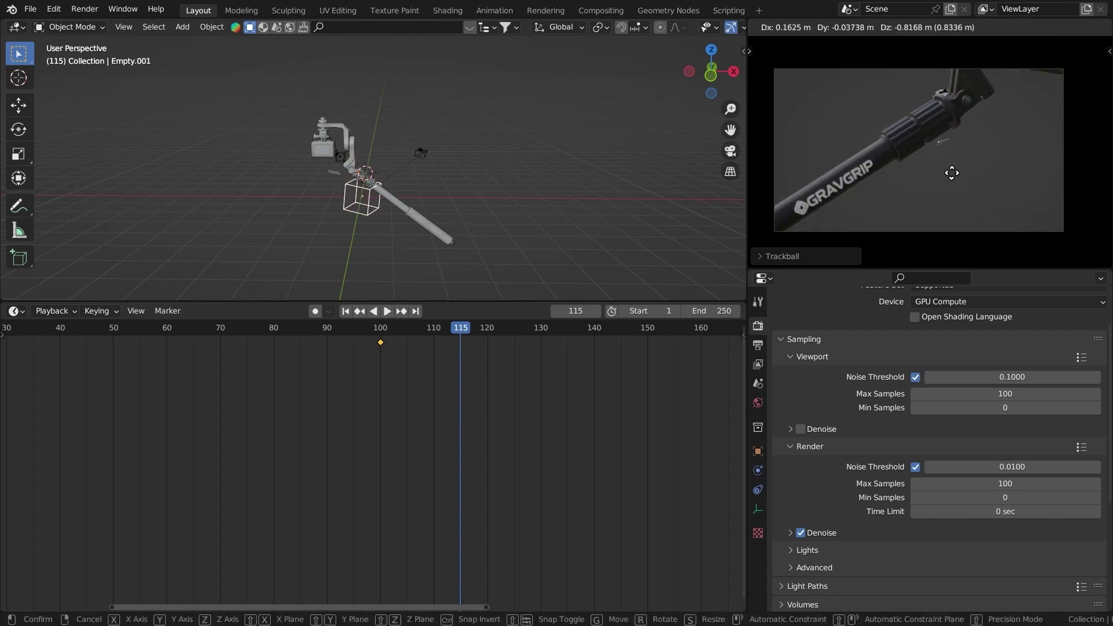
left_click(939, 174)
key("i")
left_click(482, 179)
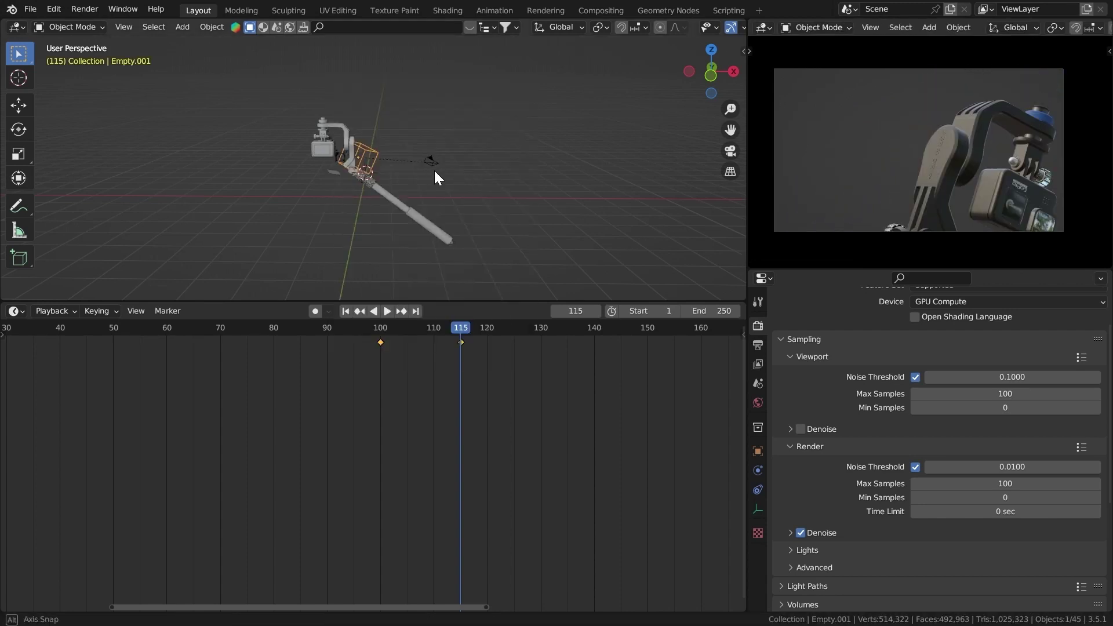
Step: Nudge the camera empty, go to frame 112 and insert a keyframe for the empty there
scroll(434, 171, "up", 5)
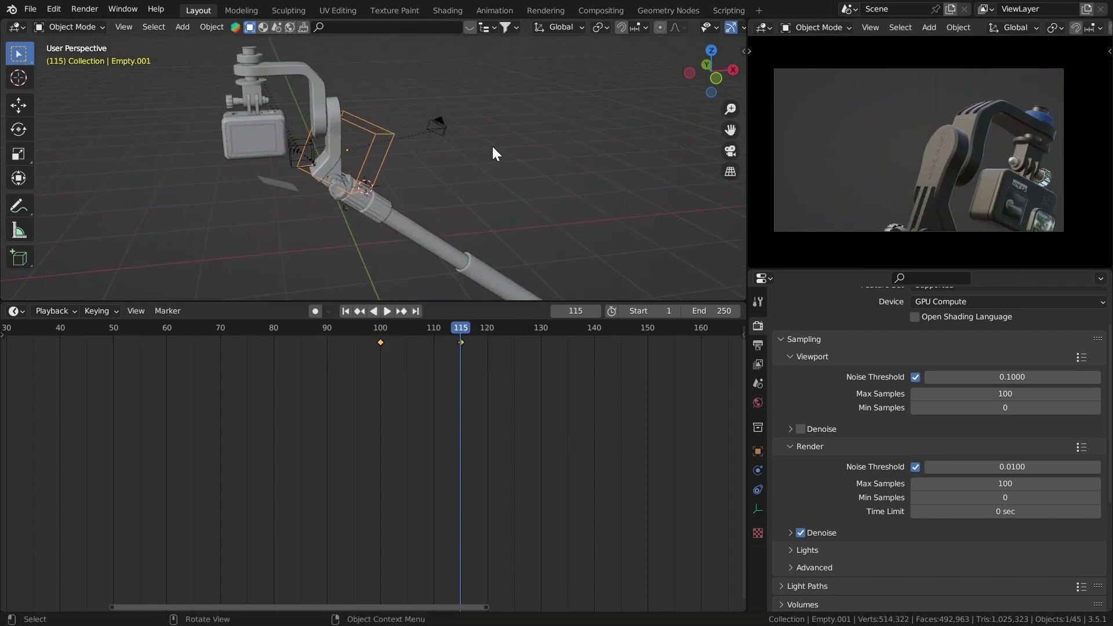
key("g")
left_click(342, 139)
middle_click_drag(348, 145, 367, 161)
left_click(444, 327)
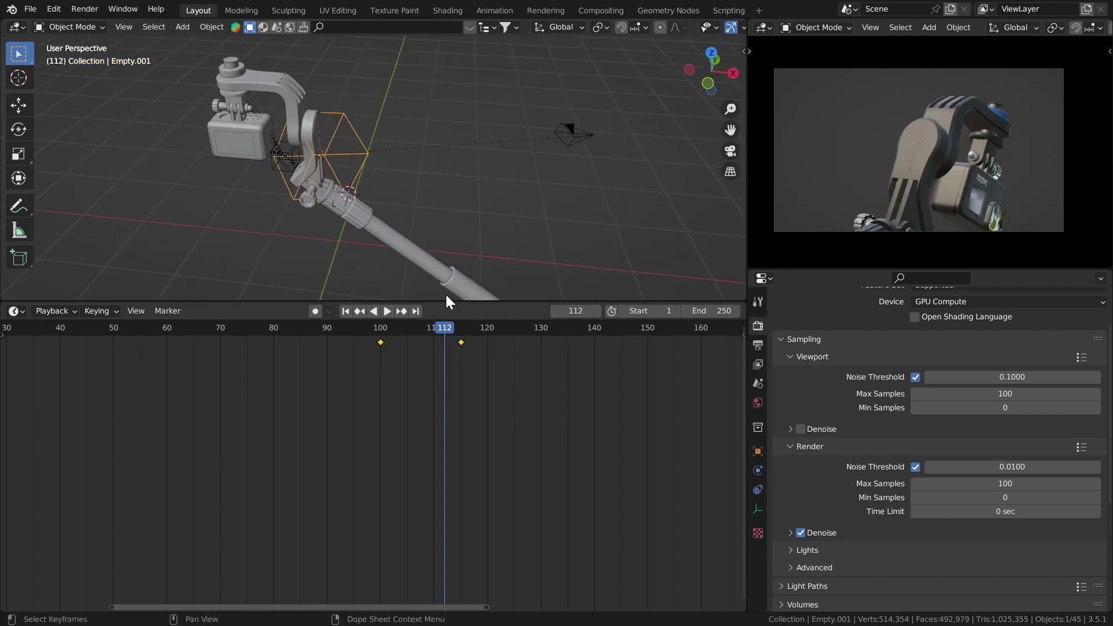
key("i")
left_click(432, 152)
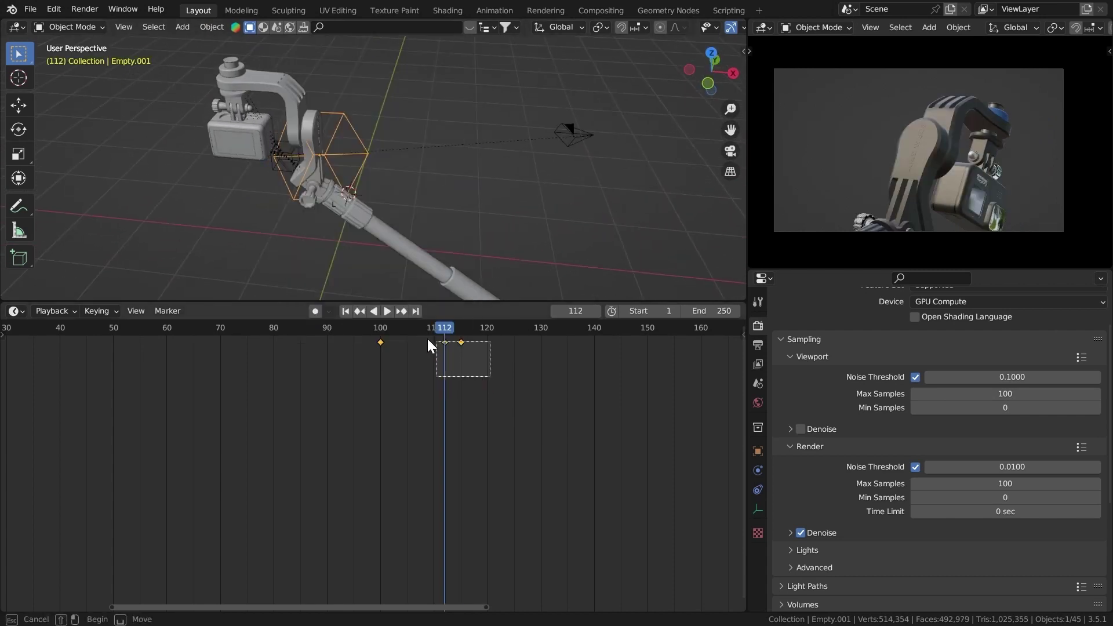
Step: Shift the empty's keyframes at frames 112 and 115 three frames later
left_click_drag(424, 340, 423, 338)
key("g")
left_click(437, 351)
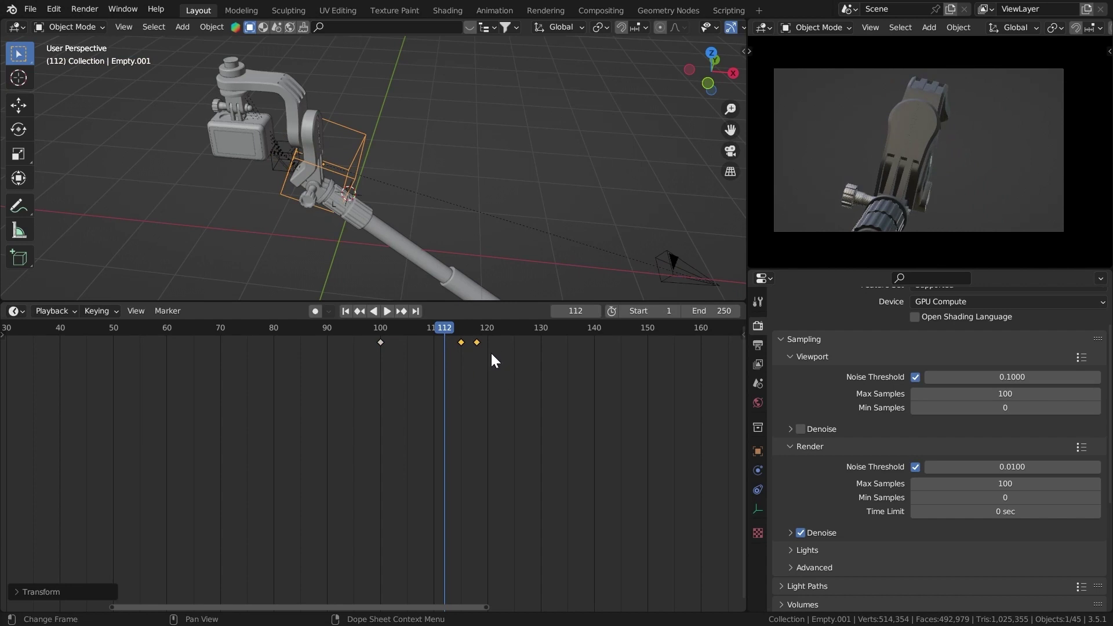
Step: Move the camera empty's last keyframe out to frame 200 to slow the final camera move
middle_click_drag(507, 376, 405, 404)
key("g")
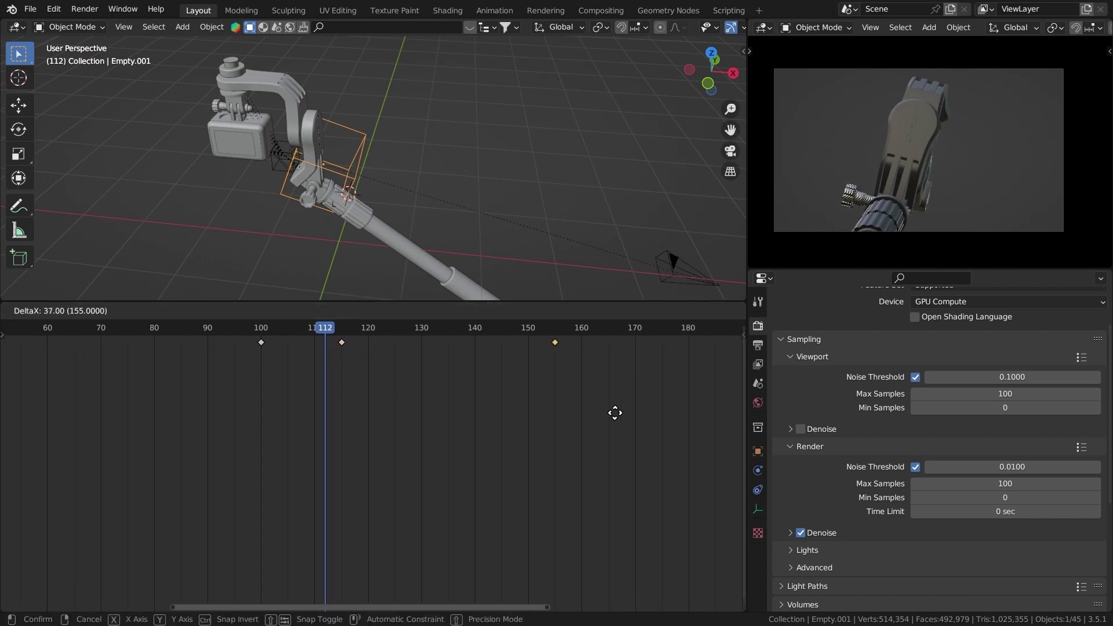
left_click(623, 400)
scroll(609, 403, "down", 4)
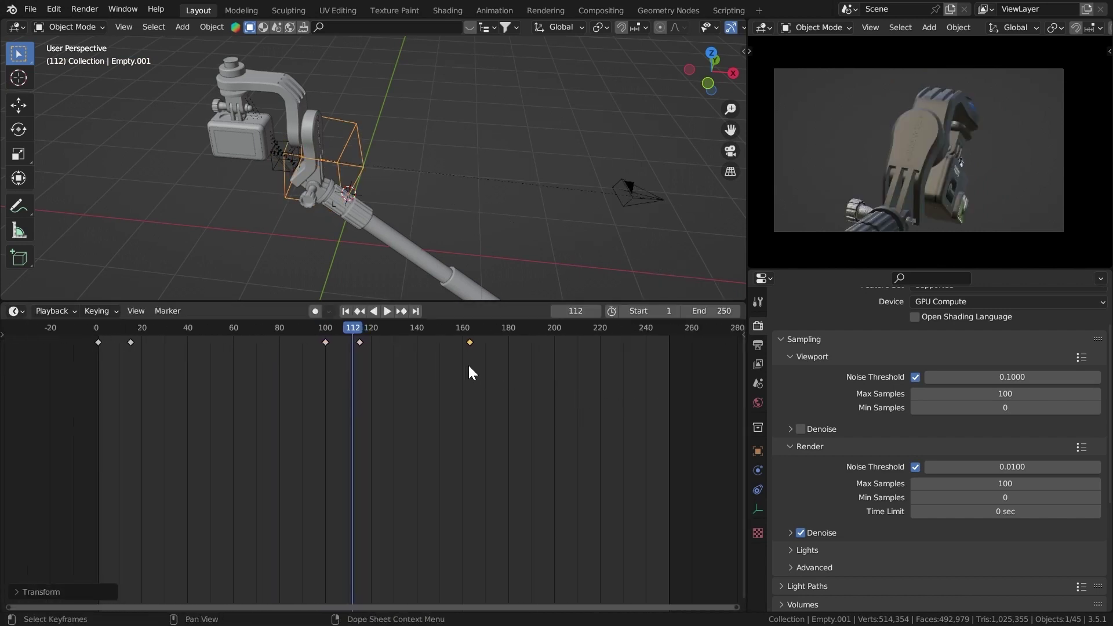
key("g")
left_click(551, 372)
key("g")
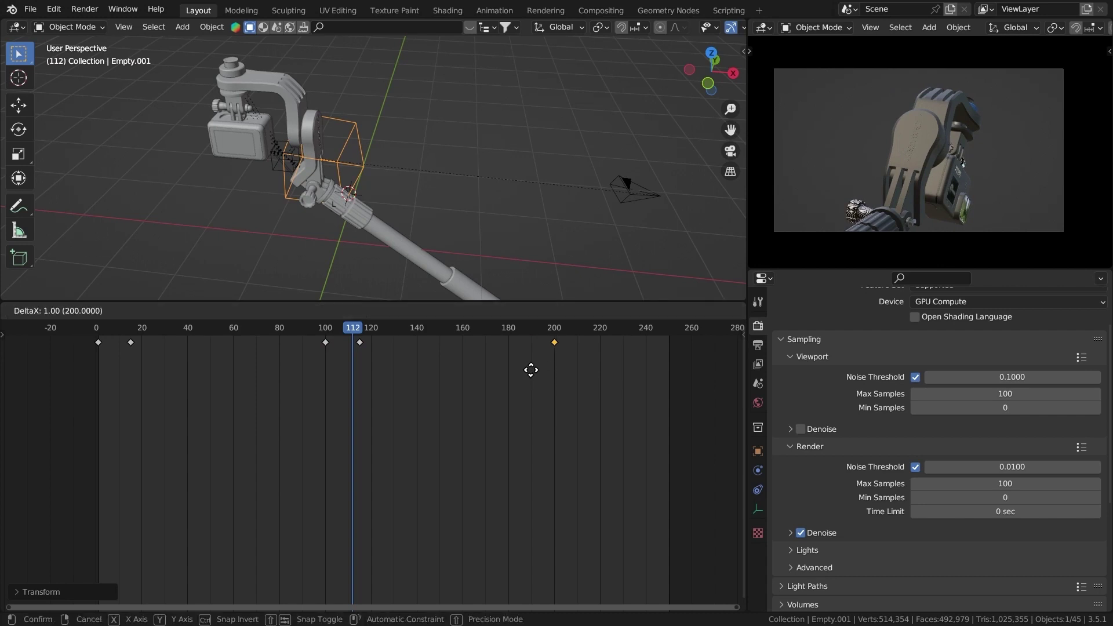
left_click(530, 371)
Step: Play the camera animation from the beginning
left_click(96, 333)
key("ctrl+space")
key("space")
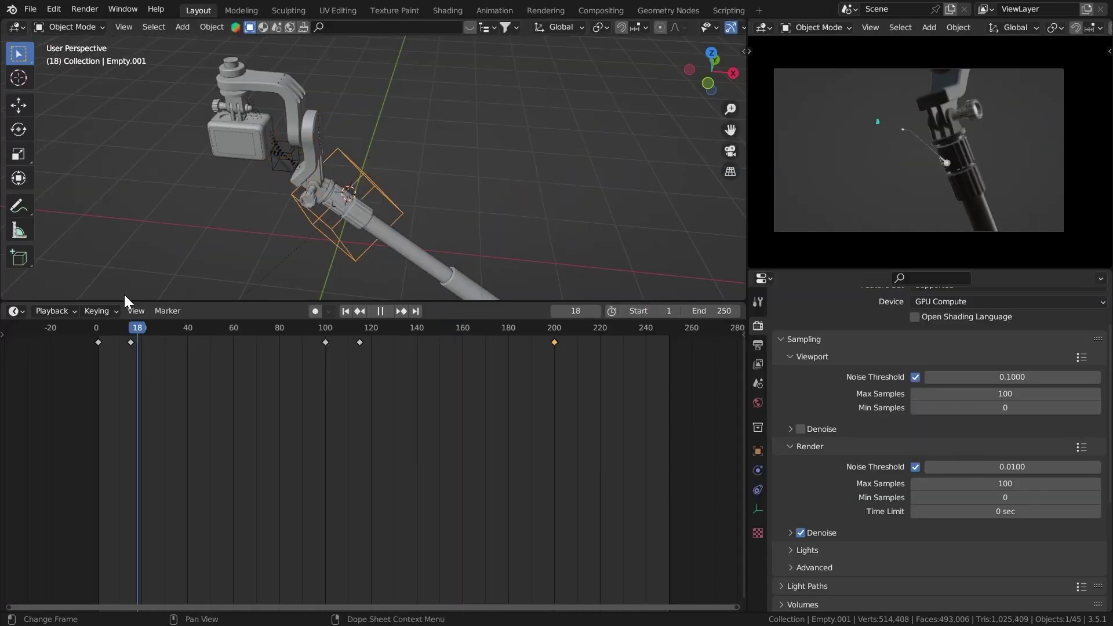
Step: Select the Cleverpoly callout at frame 50 and bring its last two keyframes forward to frames 82 and 112
left_click_drag(124, 296, 211, 289)
left_click(842, 131)
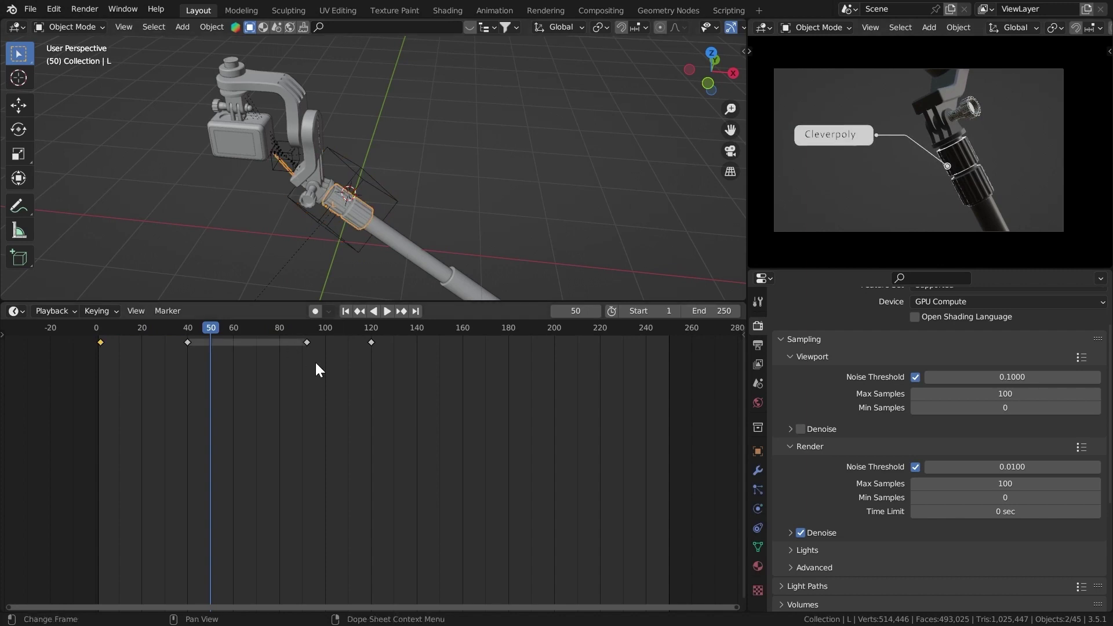
key("e")
left_click(315, 357)
key("e")
right_click(296, 339)
Step: Replay the animation from frame 0 with the camera view maximised, checking the callout timing and camera move
left_click(96, 328)
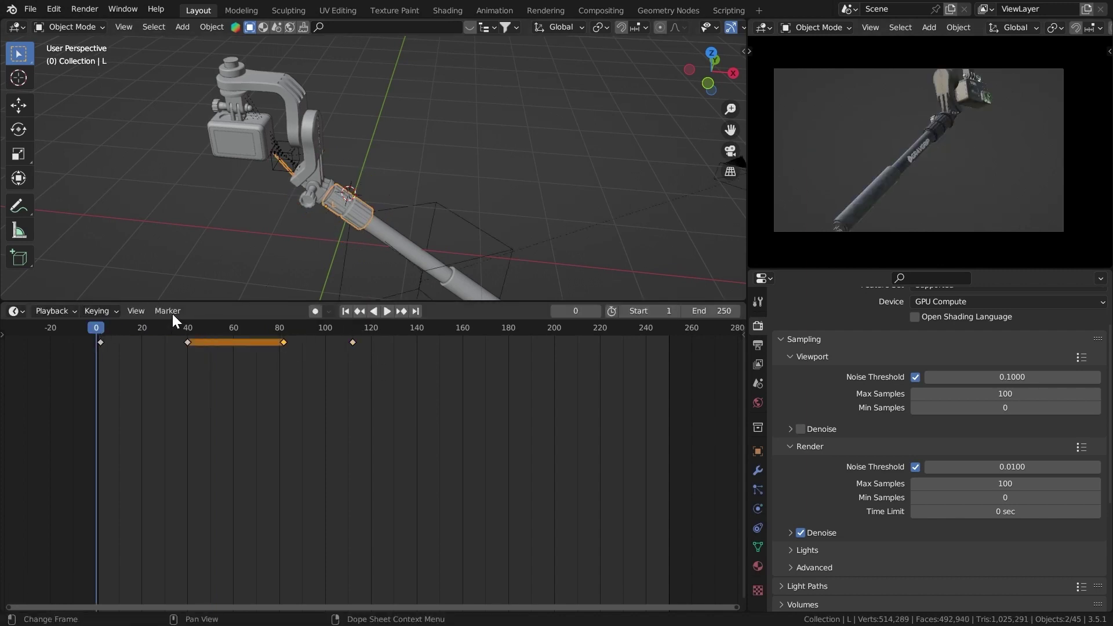
key("space")
key("ctrl+space")
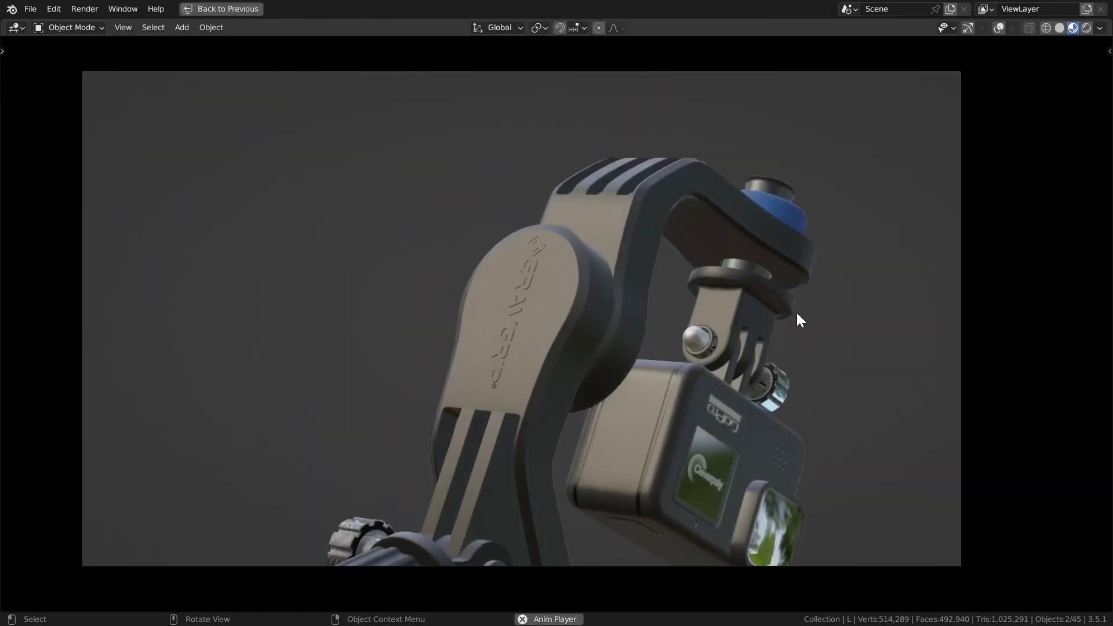
key("space")
key("ctrl+space")
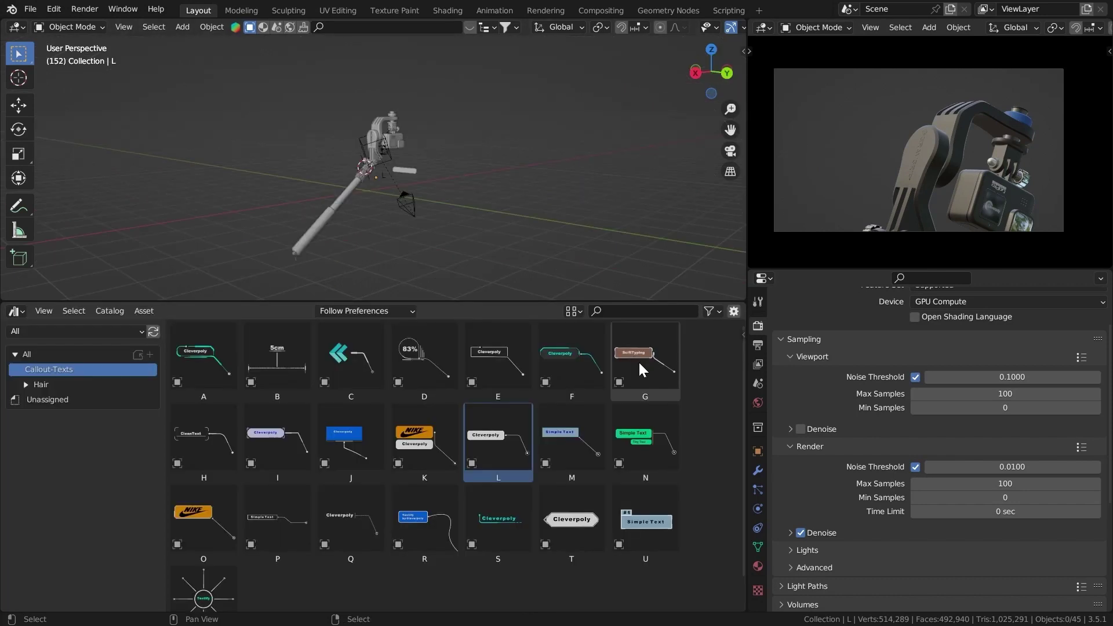
Step: Add callout asset G beside the gimbal arm and apply a Copy Rotation constraint targeting Empty.001 to it
left_click_drag(638, 360, 922, 152)
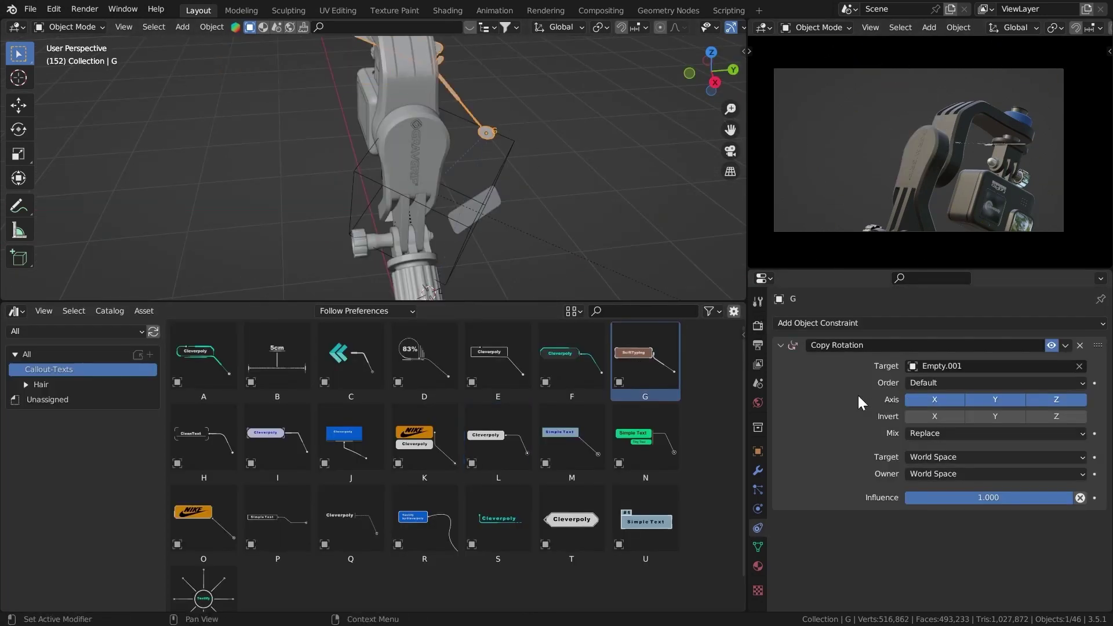
key("ctrl+a")
Step: Rotate the ScifiTyping callout 90° about its local Z axis, turn it about local X, and fit its scale and position to the arm
middle_click_drag(406, 133, 333, 130)
key("r")
key("z")
key("z")
type("90")
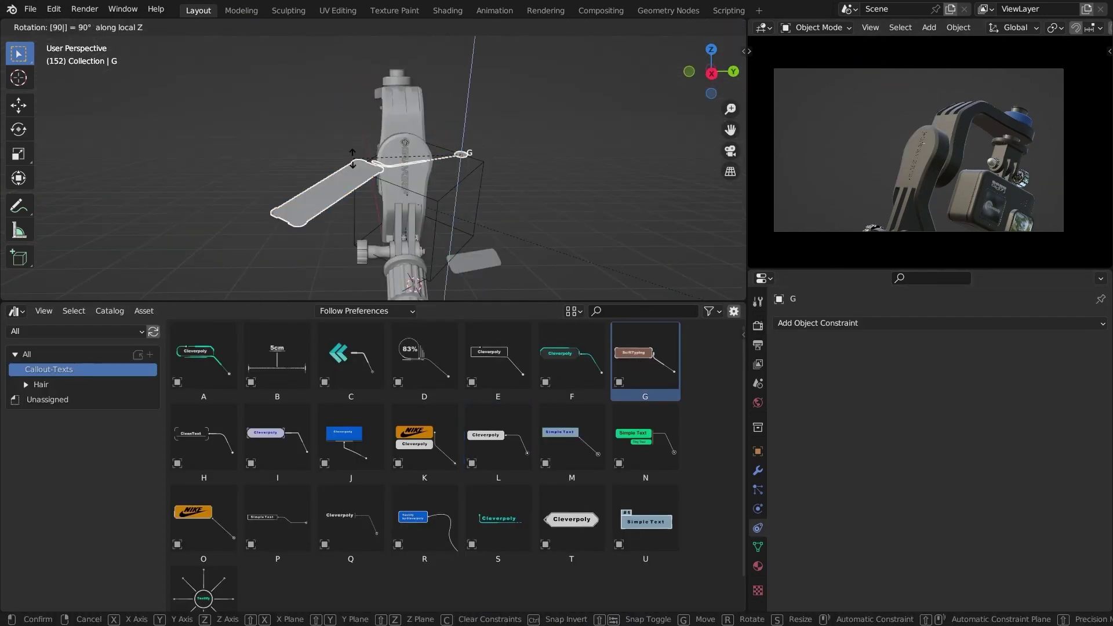
key("Return")
key("r")
key("x")
key("x")
key("Return")
key("s")
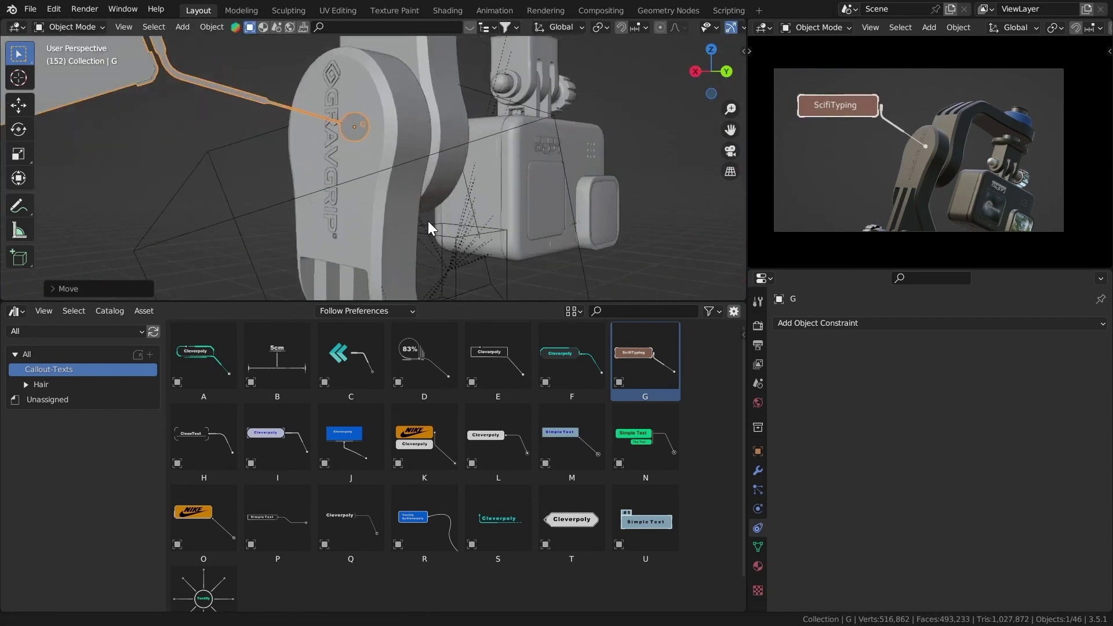
Step: Set the callout's Make Object glow target to the gimbal arm bearing the GravGrip logo (Cube)
scroll(430, 224, "down", 4)
left_click(758, 470)
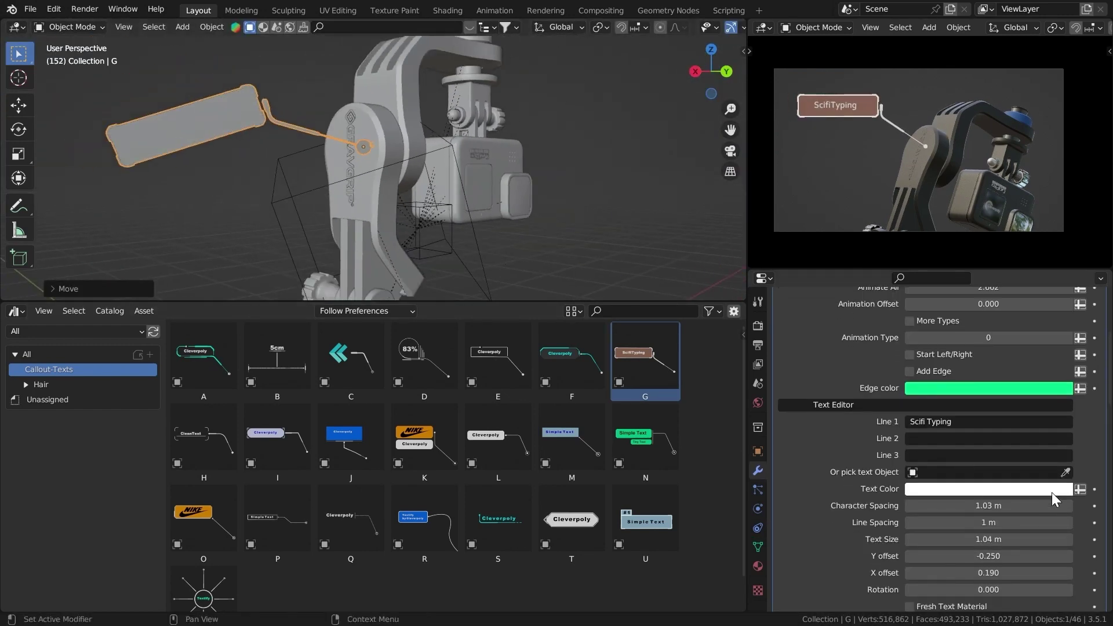
scroll(1073, 479, "down", 8)
left_click(1061, 447)
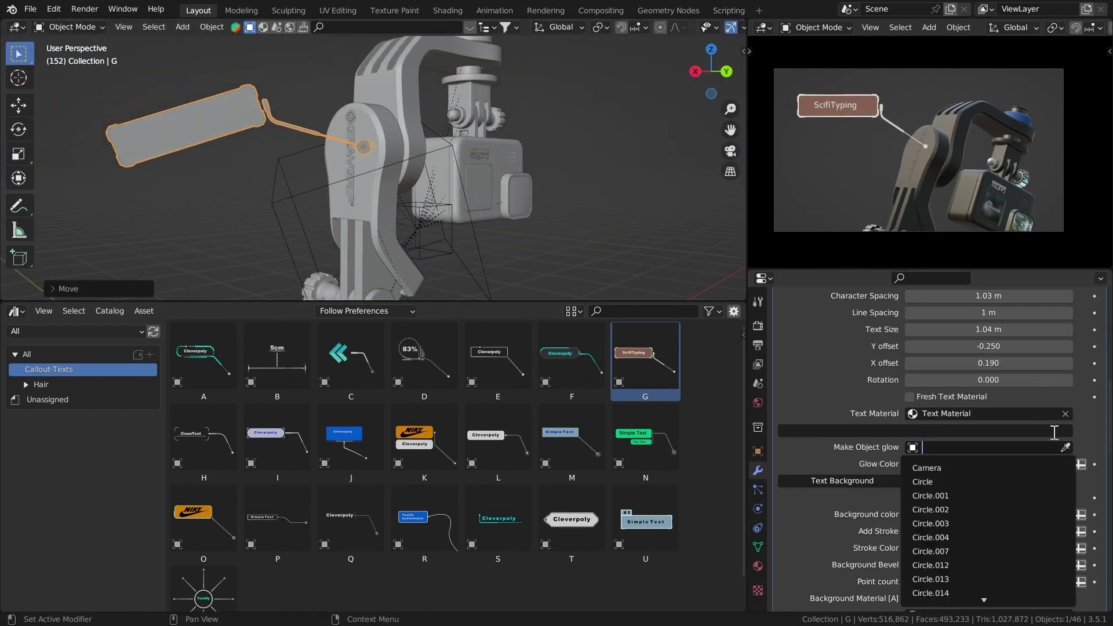
left_click(369, 116)
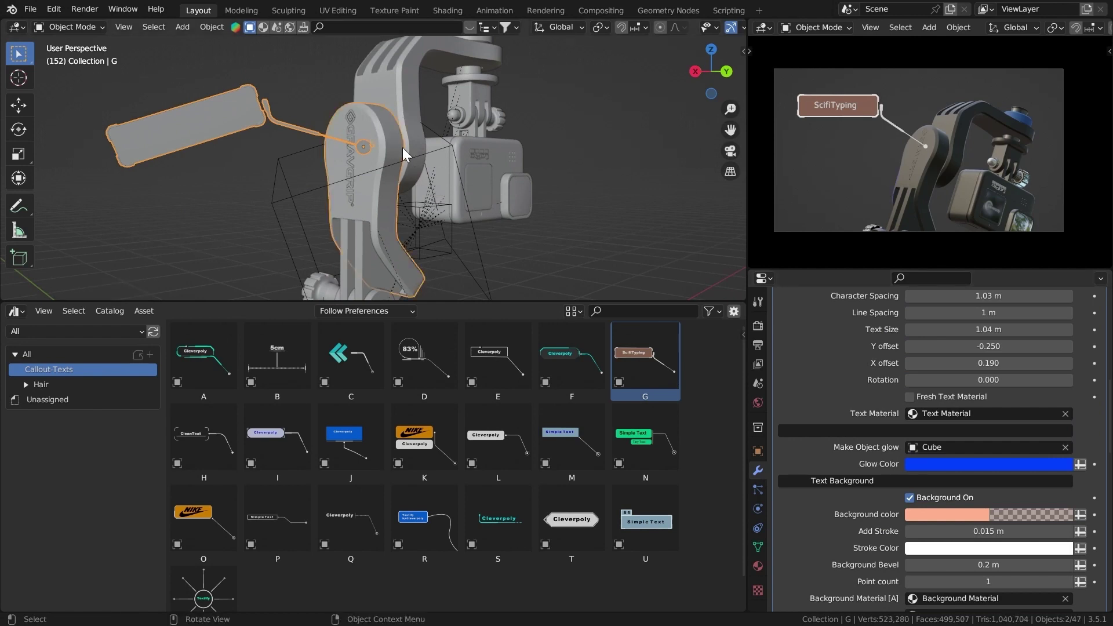
Step: Change the callout's Glow Color to white
scroll(894, 109, "up", 4)
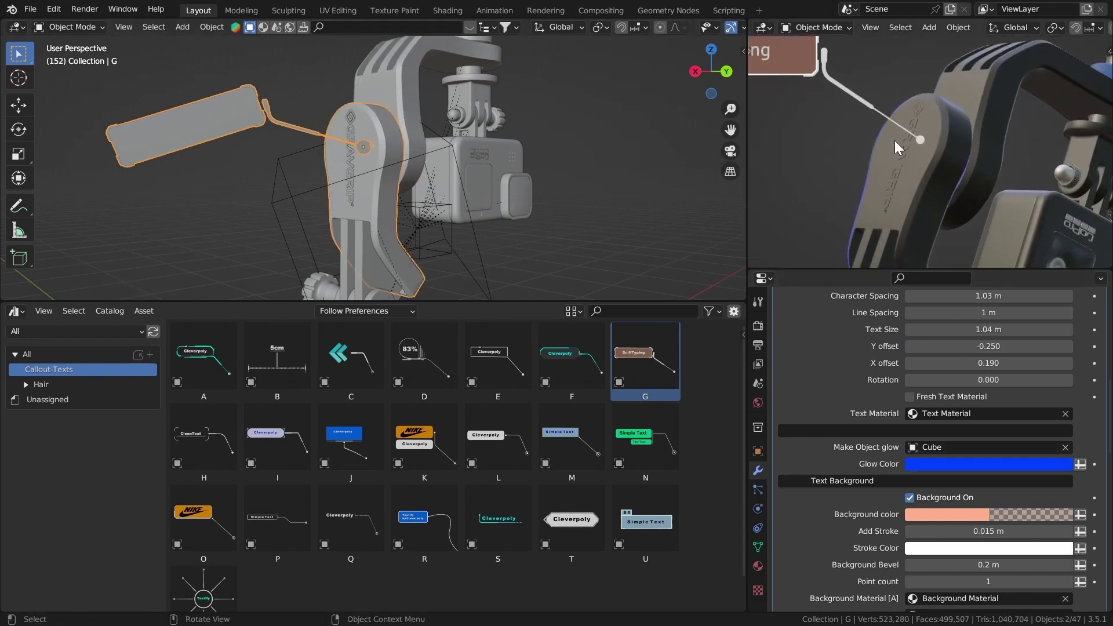
left_click(942, 469)
left_click_drag(1031, 290, 998, 322)
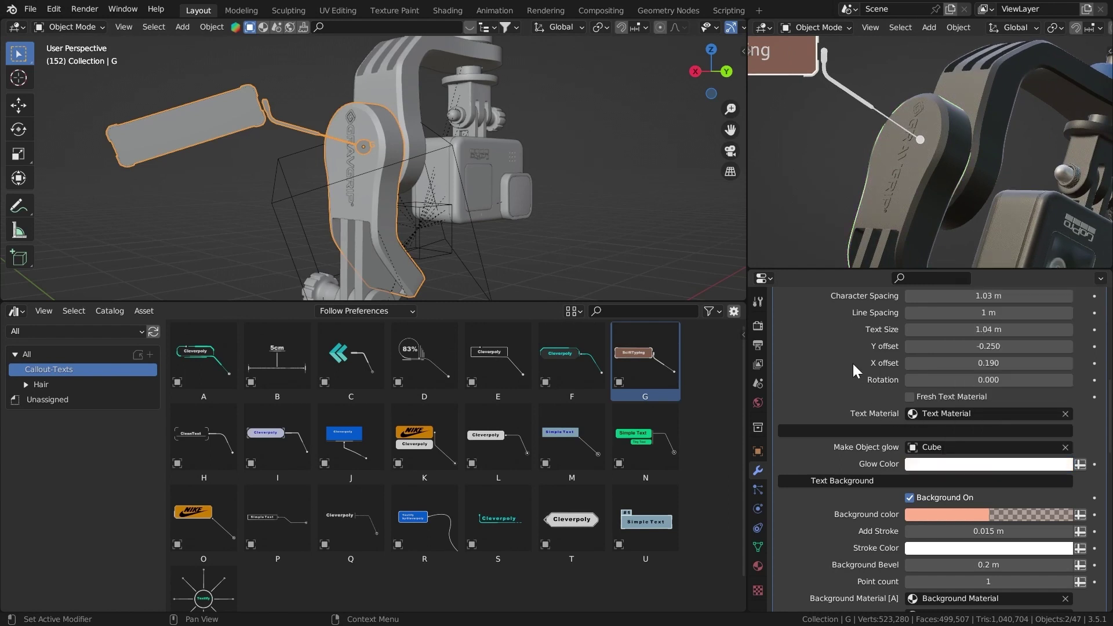
Step: Preview the glowing arm and callout in Rendered shading in the maximised camera view
key("F12")
scroll(864, 232, "up", 1)
key("z")
key("8")
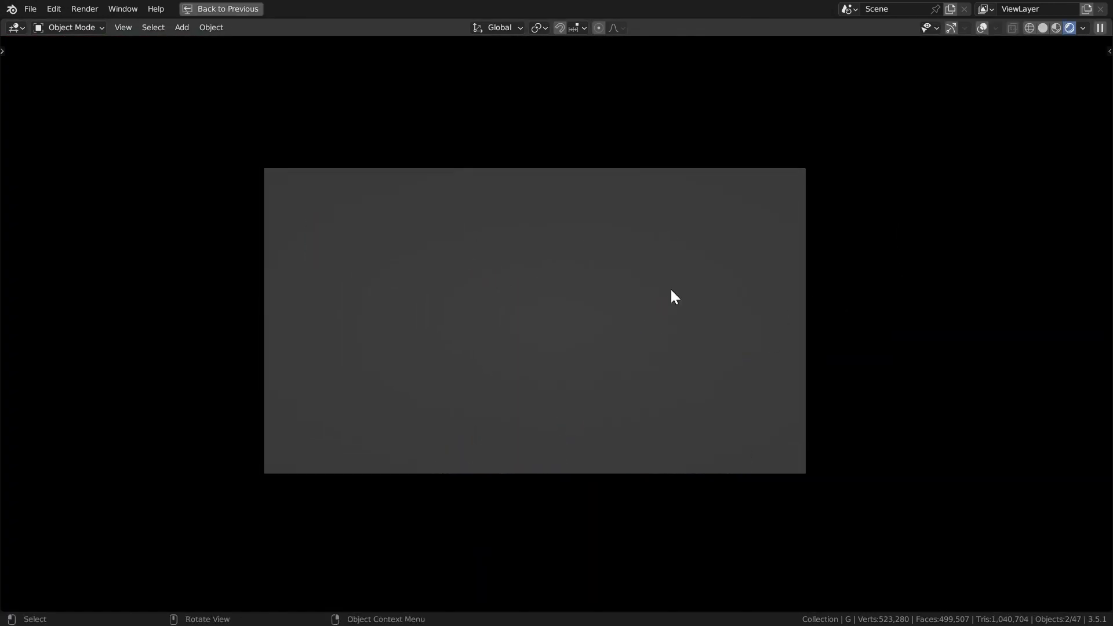
key("ctrl+space")
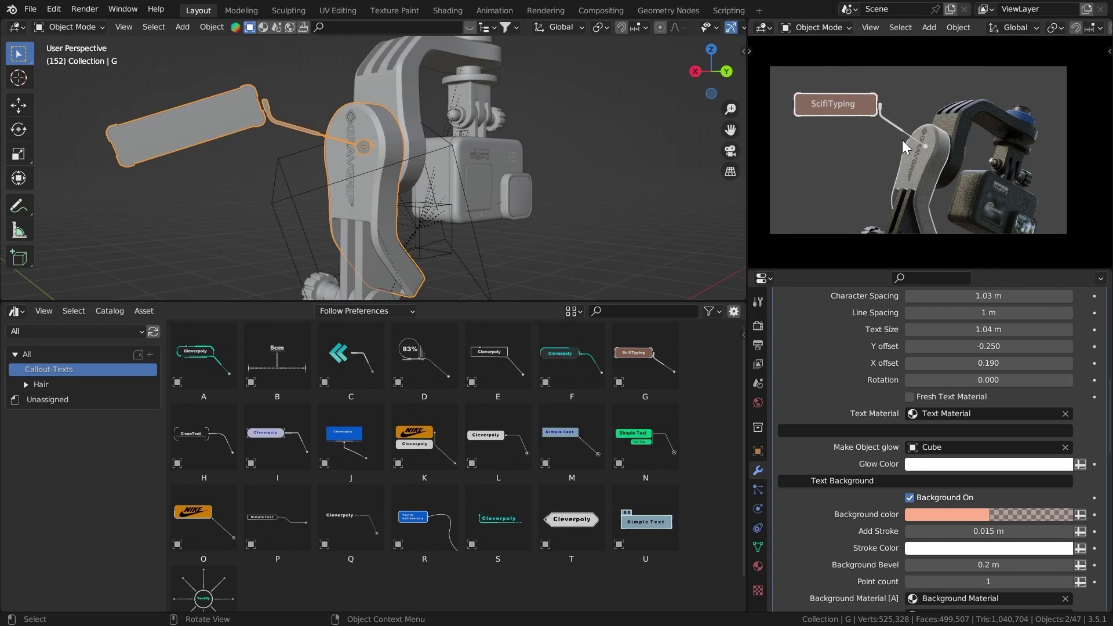
Step: Switch the Asset Browser area to the Timeline editor
left_click(15, 312)
left_click(97, 305)
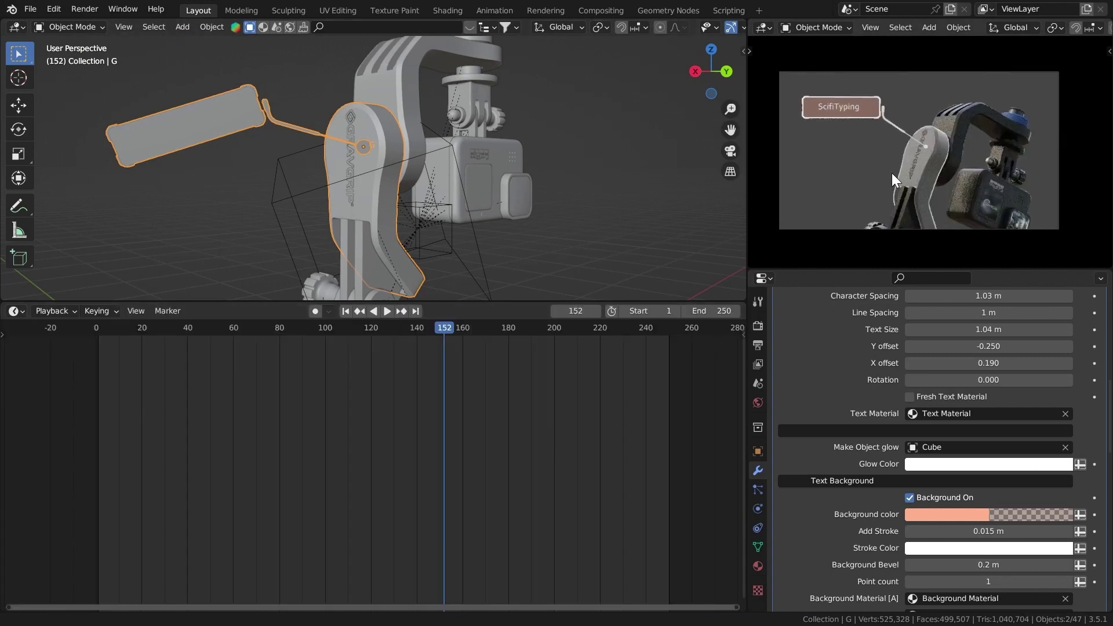
Step: Desaturate the ScifiTyping callout's background color to a neutral tone
scroll(914, 478, "down", 1)
left_click(915, 480)
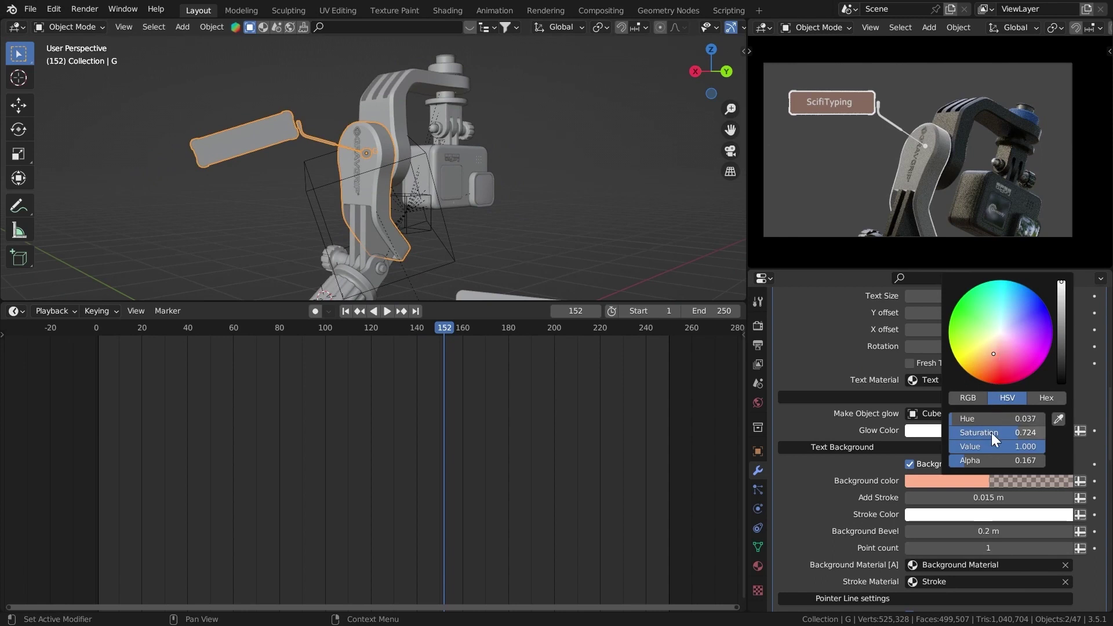
left_click_drag(991, 432, 924, 433)
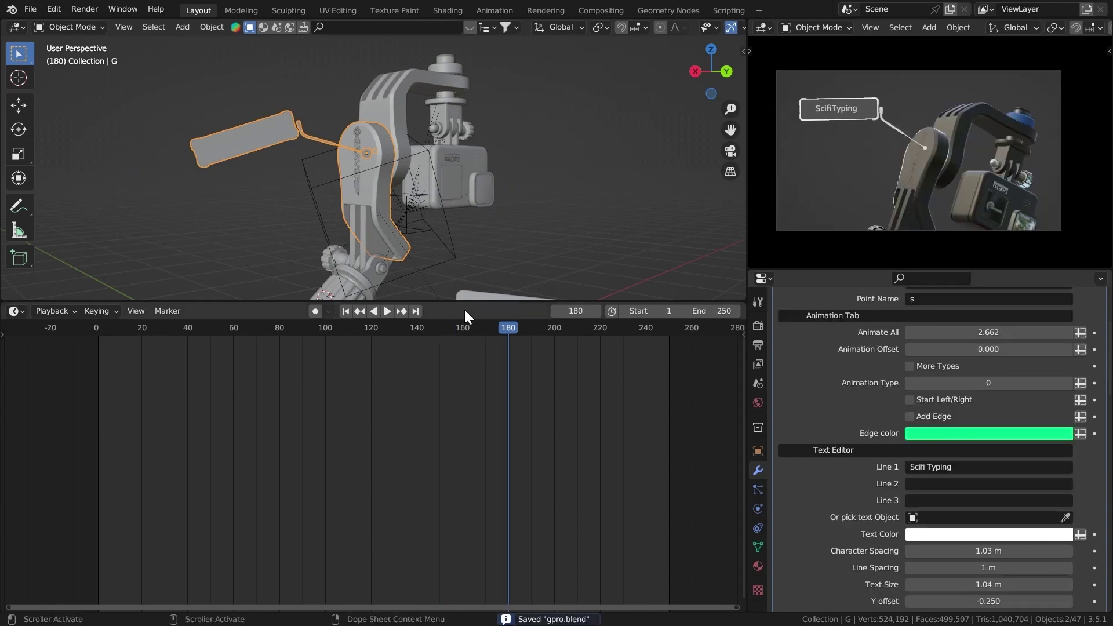
Step: Go to frame 110, set the ScifiTyping callout's Animate All to 0 and keyframe it
left_click_drag(453, 325, 346, 323)
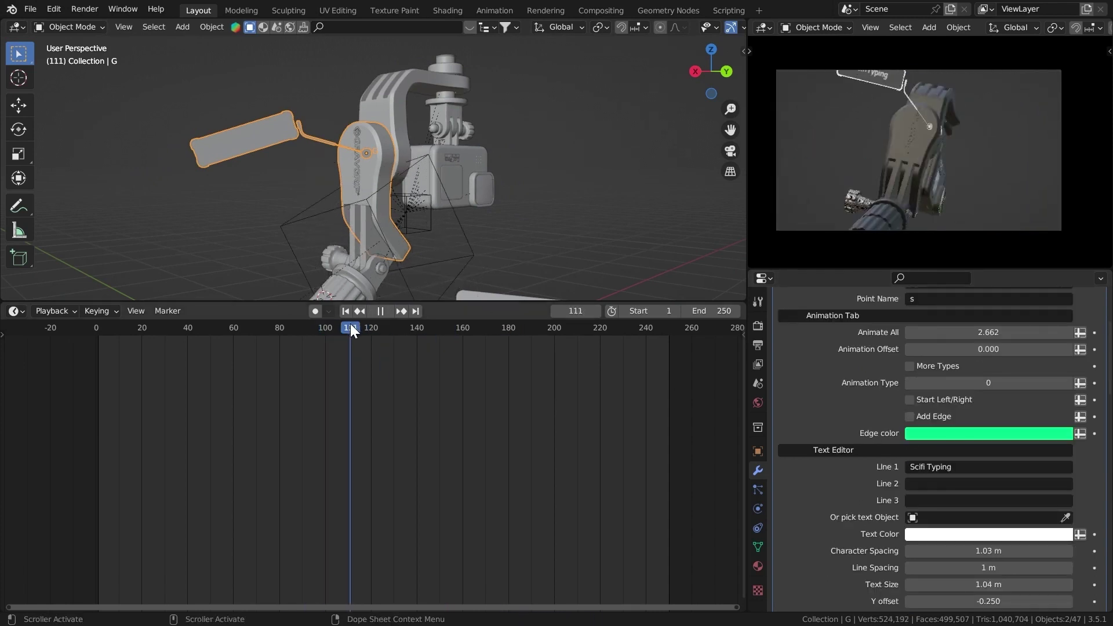
key("space")
scroll(1035, 375, "up", 3)
key("i")
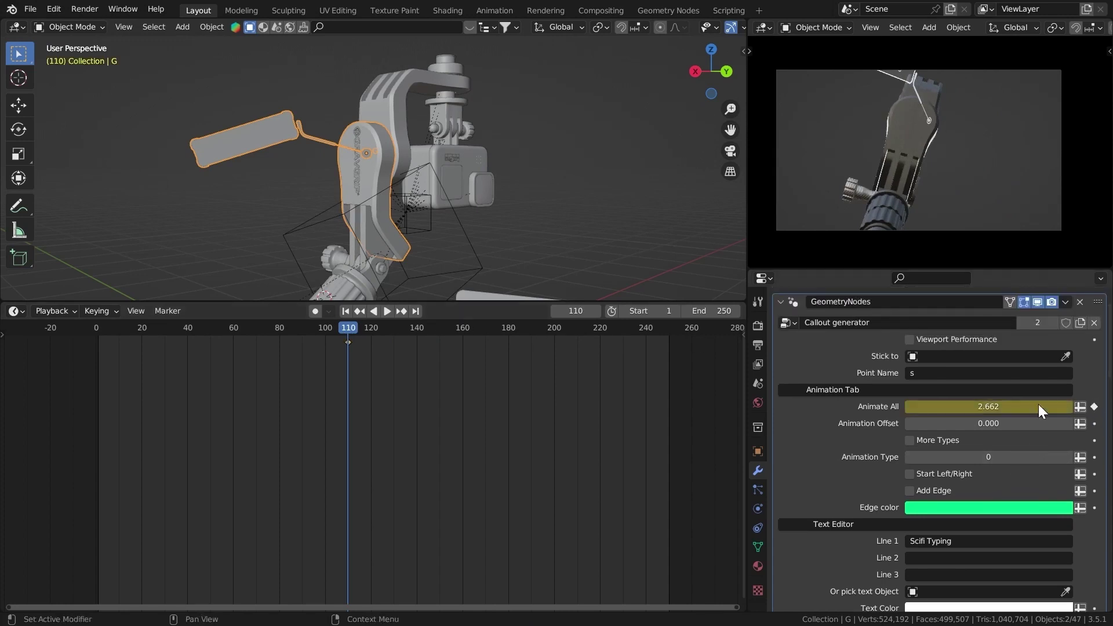
left_click_drag(954, 406, 928, 406)
left_click_drag(1028, 411, 986, 411)
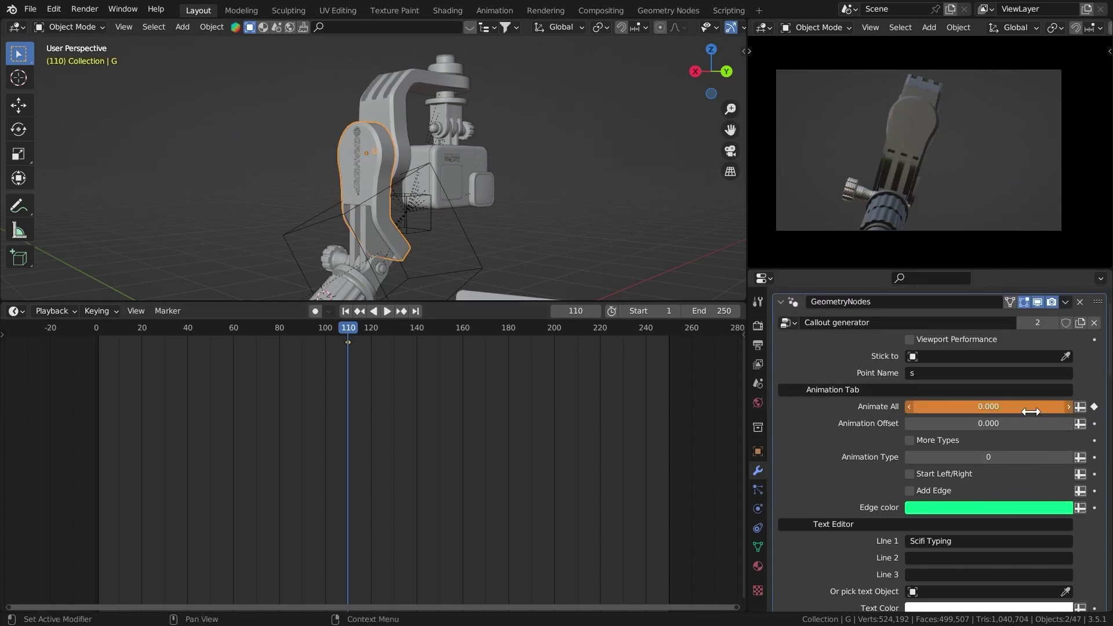
key("i")
Step: Go to frame 140, set Animate All to 1.890 and keyframe it
middle_click_drag(353, 329, 367, 333, "ctrl")
left_click_drag(367, 333, 428, 338)
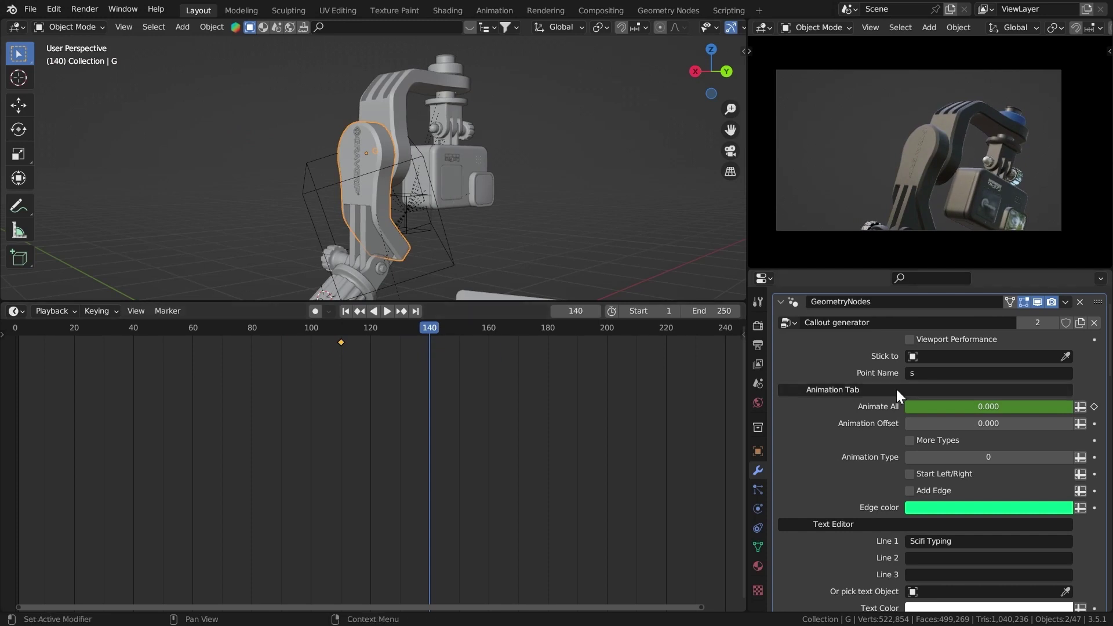
left_click_drag(1053, 404, 1084, 406)
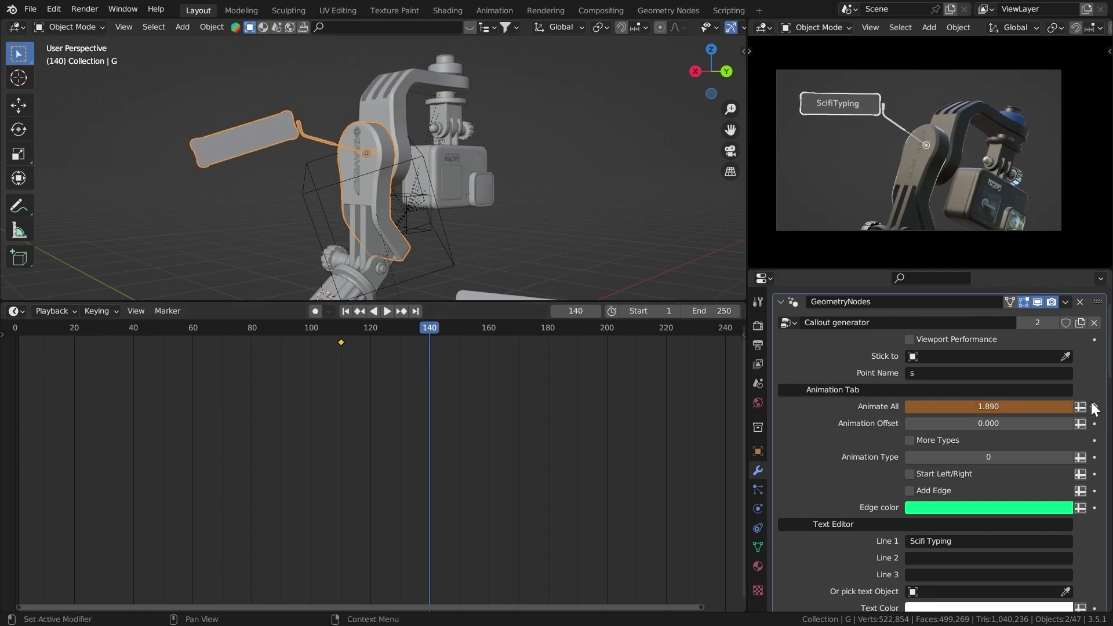
left_click(1094, 406)
Step: Duplicate the ScifiTyping callout's frame 140 keyframe to about frame 175 and its frame 110 keyframe to about frame 194
scroll(360, 372, "down", 5, "ctrl")
key("shift+d")
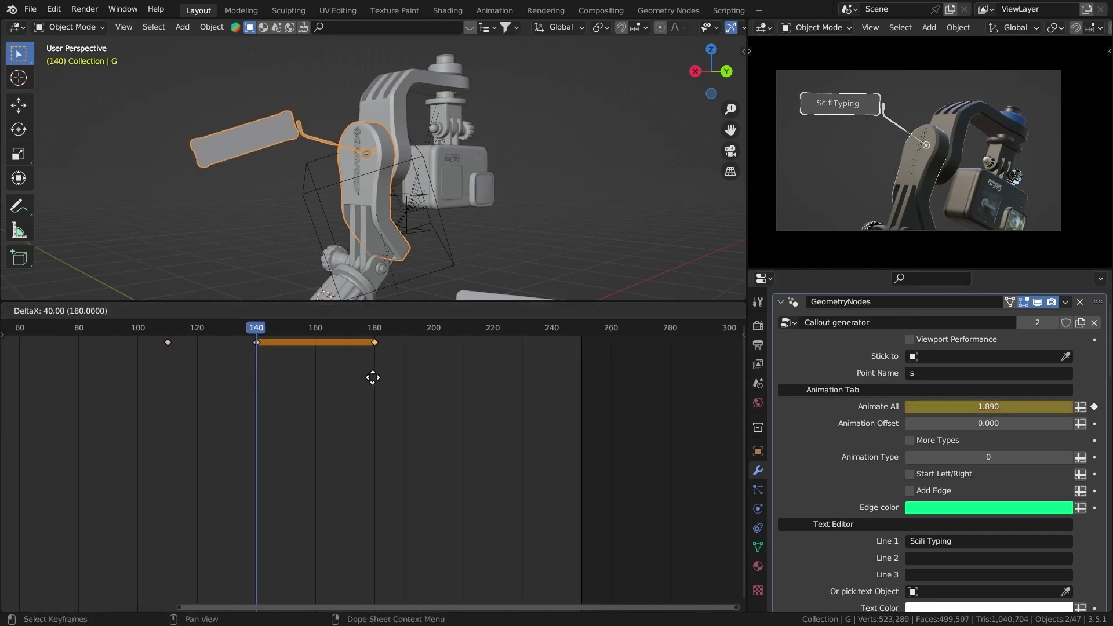
left_click(360, 376)
left_click(167, 342)
key("shift+d")
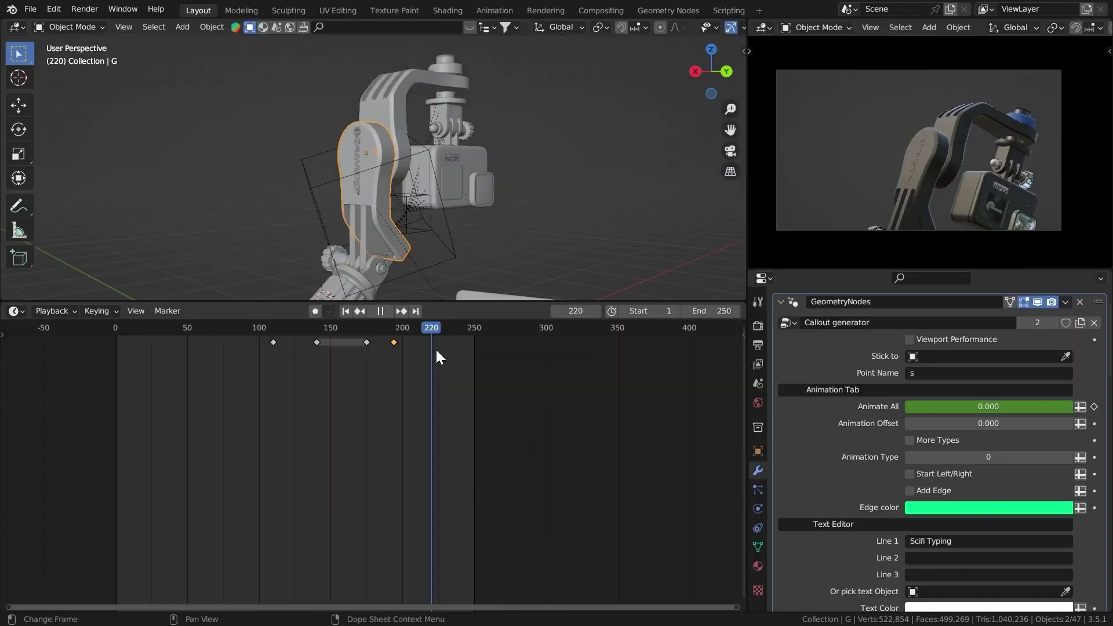
key("space")
Step: Set the scene's end frame to 300
middle_click_drag(482, 395, 267, 395)
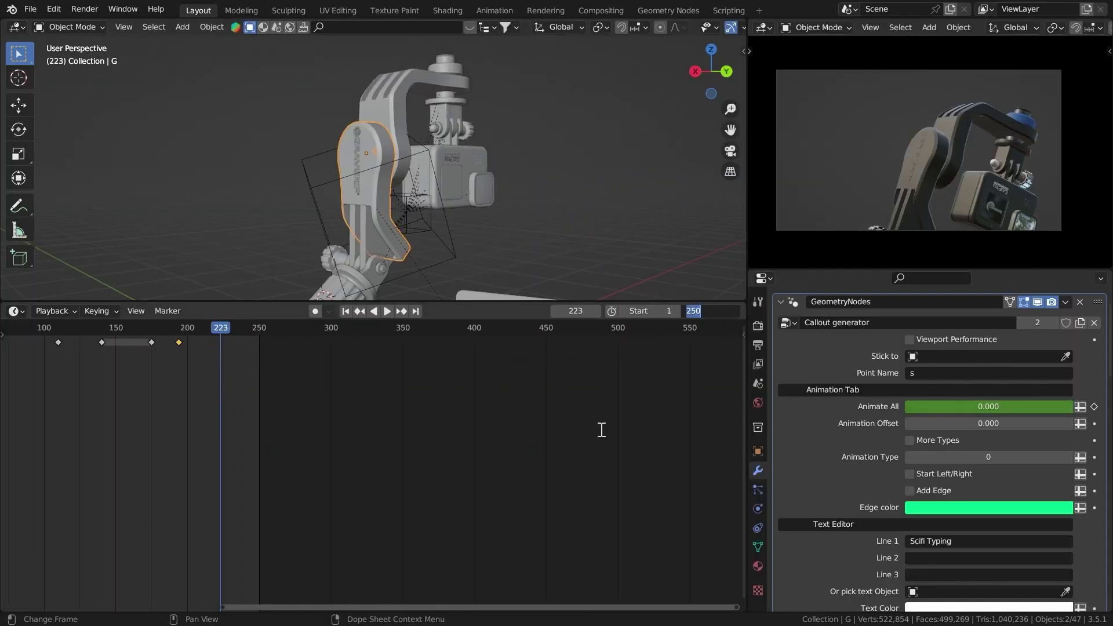
key("Return")
middle_click_drag(183, 359, 363, 421)
middle_click_drag(362, 422, 502, 470, "ctrl")
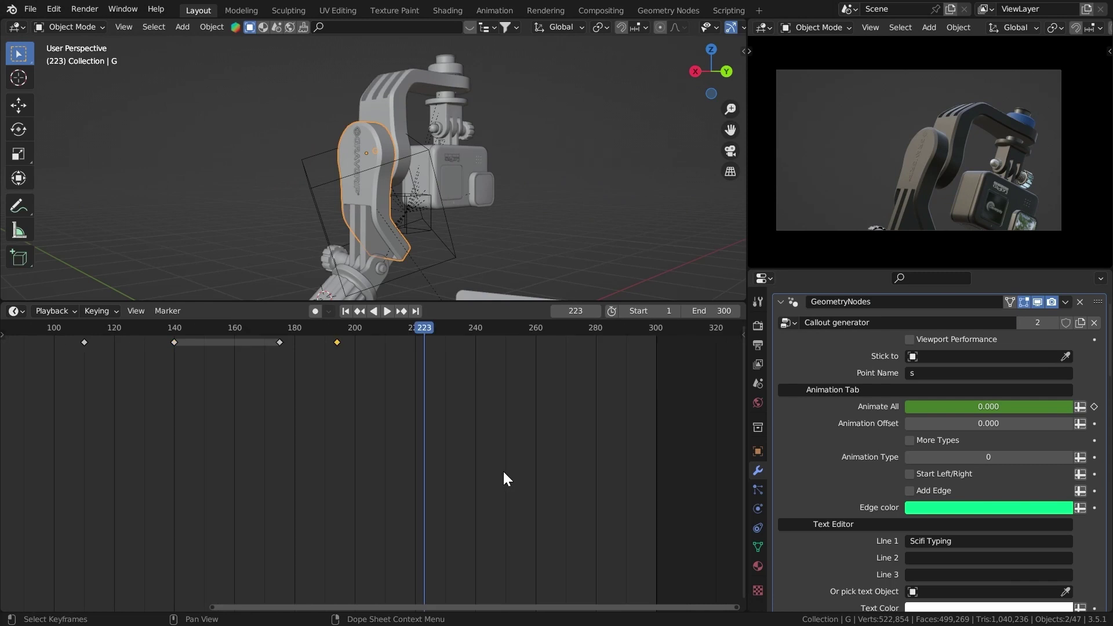
Step: Preview the callout animation and keyframe the camera empty Empty.001 at frame 200
left_click(321, 331)
key("space")
left_click(230, 327)
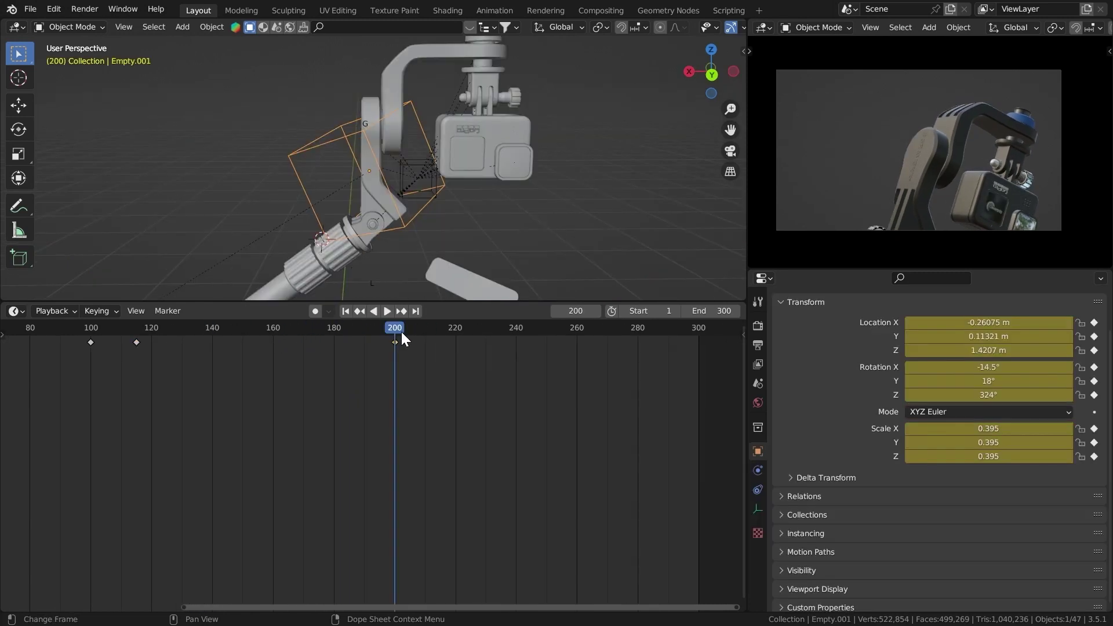
Step: At frame 215, rotate the camera empty about global Z to about 568° and move it toward the action camera
left_click_drag(401, 332, 440, 339)
key("r")
key("z")
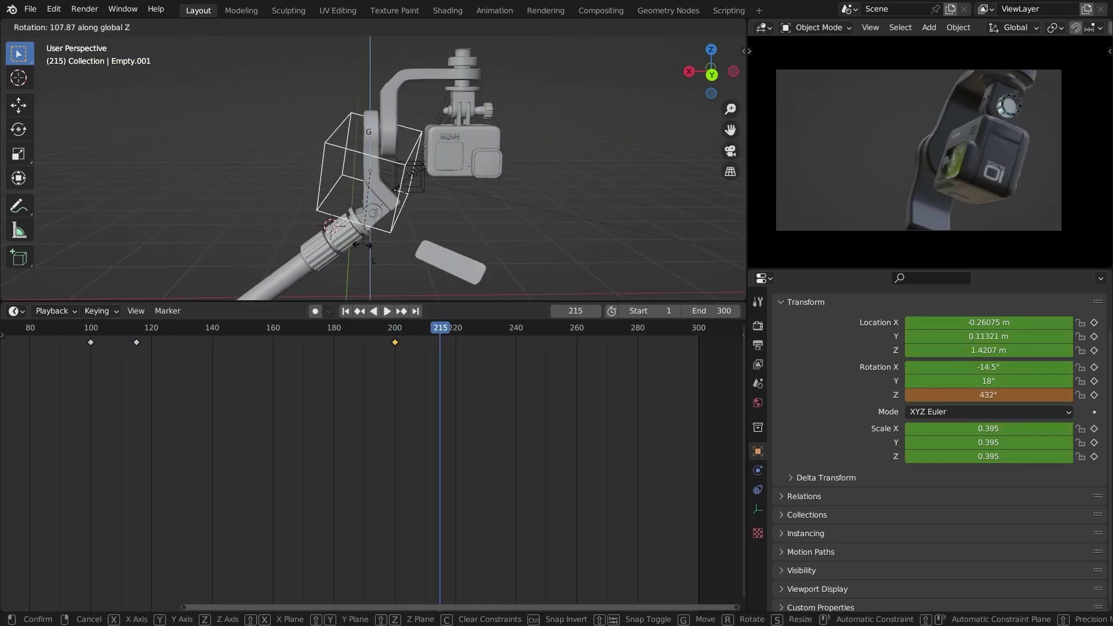
left_click(458, 116)
key("g")
left_click(928, 151)
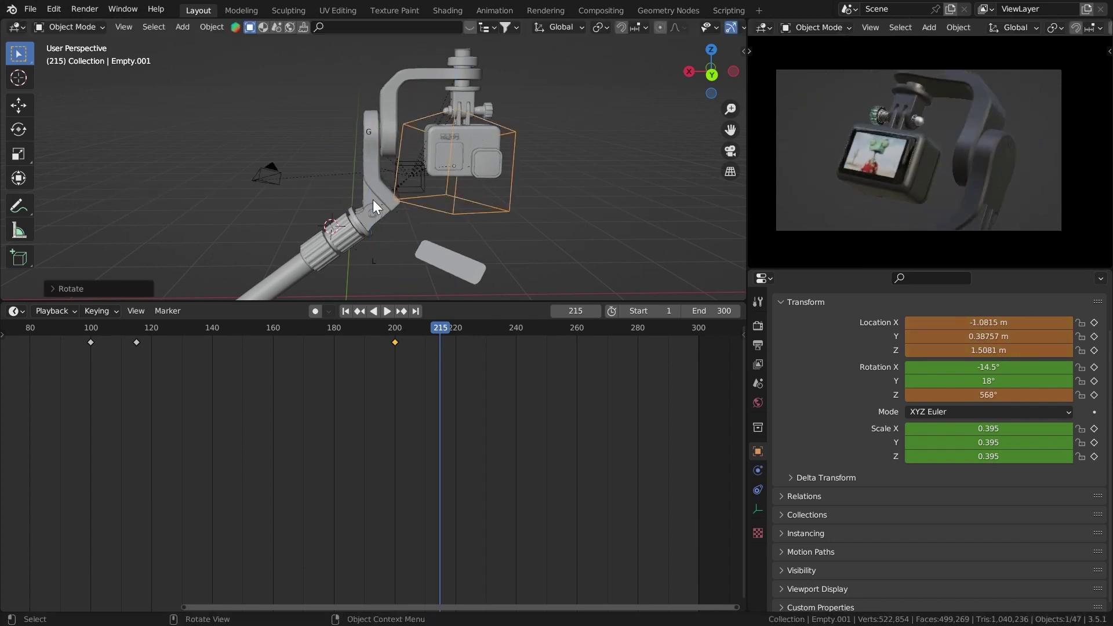
Step: Reposition the camera empty and trackball-rotate it so the camera view tilts toward the action camera's rear screen
key("g")
left_click(377, 191)
key("r")
key("r")
left_click(858, 154)
key("g")
key("r")
key("r")
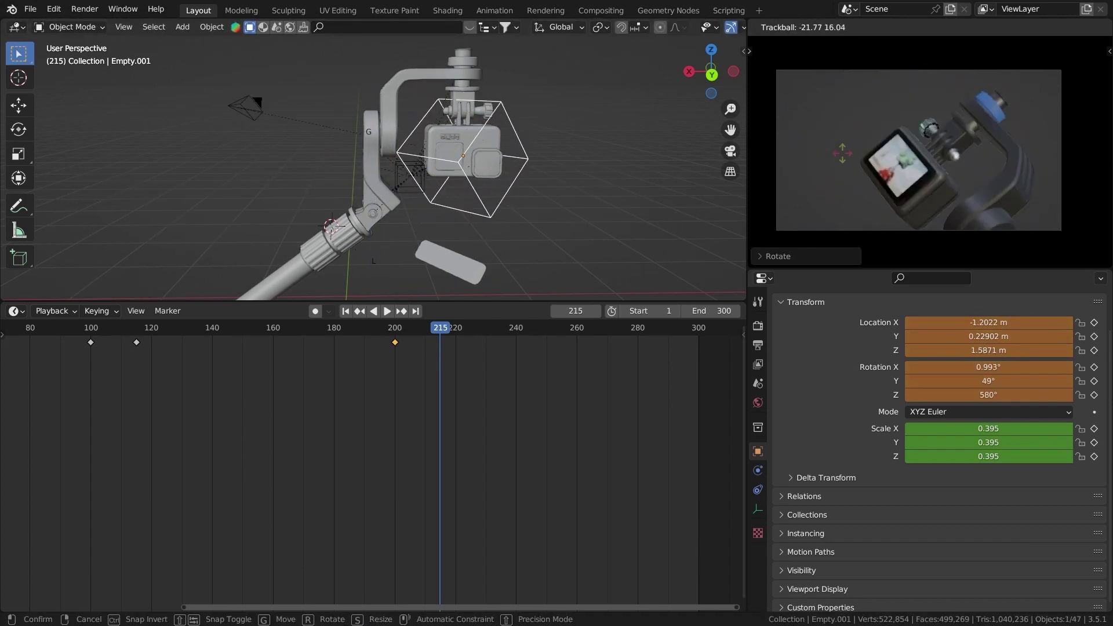
left_click(840, 147)
Step: Refine the camera empty's framing of the rear screen, scale it to about 0.346 and keyframe its transform at frame 215
key("g")
left_click(849, 137)
key("s")
left_click(855, 130)
key("g")
key("i")
left_click(478, 177)
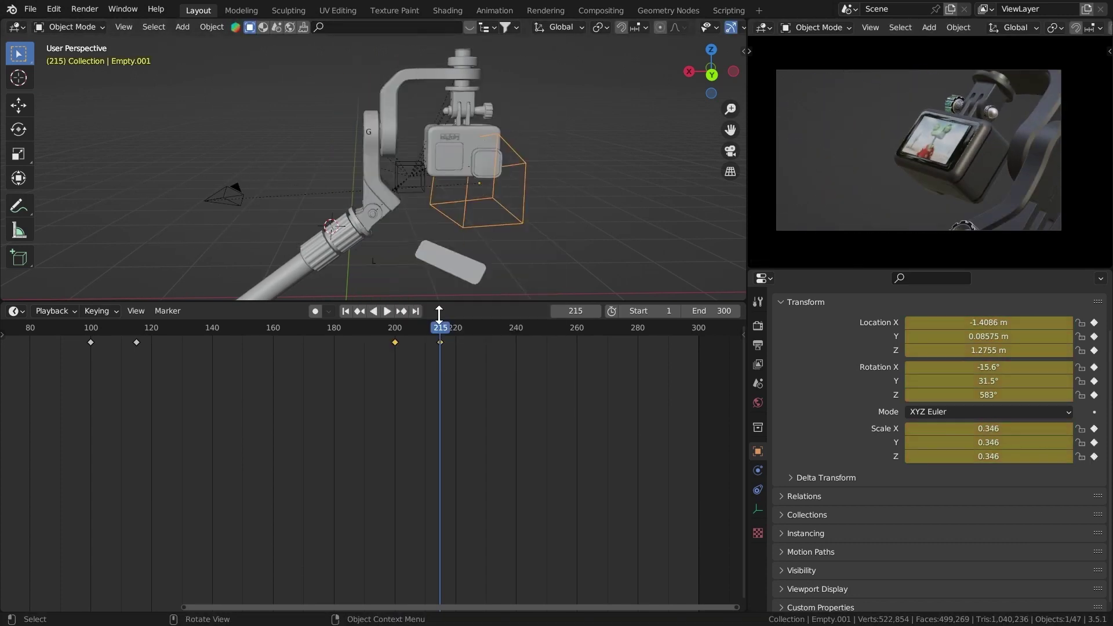
Step: Step back to frame 212 and keyframe the camera empty's interpolated transform there
key("Left")
key("Left")
key("Left")
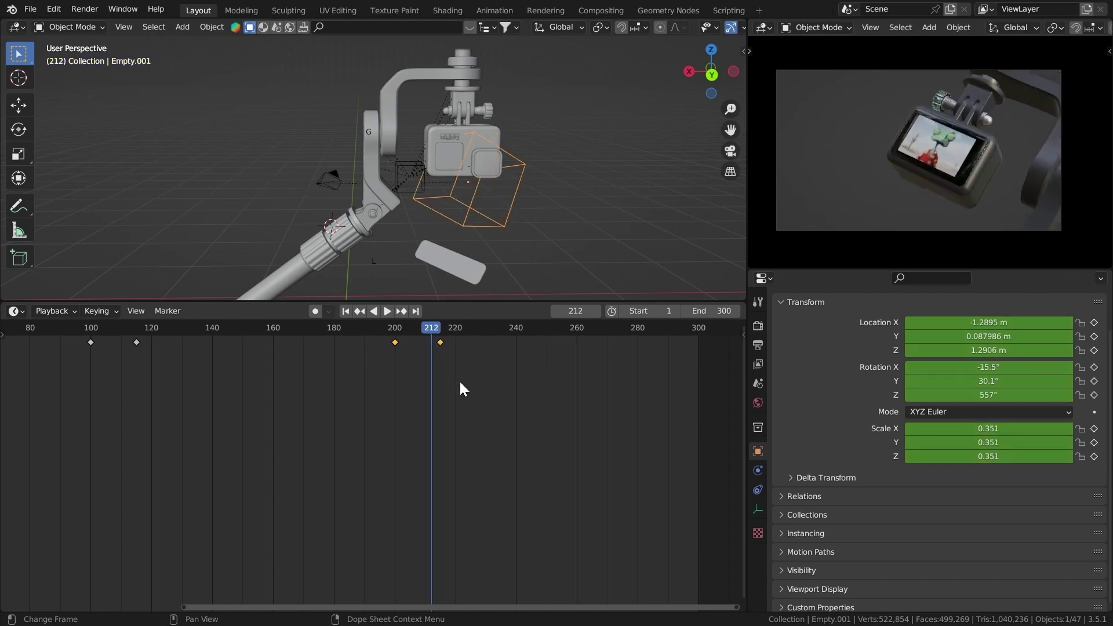
key("i")
left_click(377, 214)
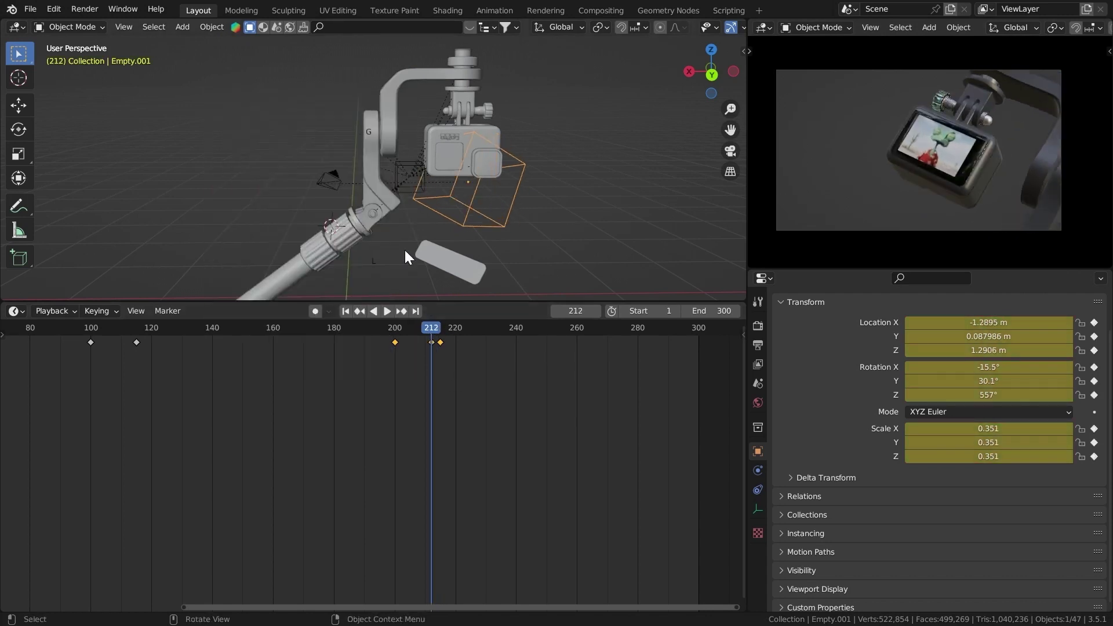
Step: Shift the camera empty's keyframes at frames 212 and 215 three frames later, to 215 and 218
left_click_drag(471, 380, 431, 347)
key("g")
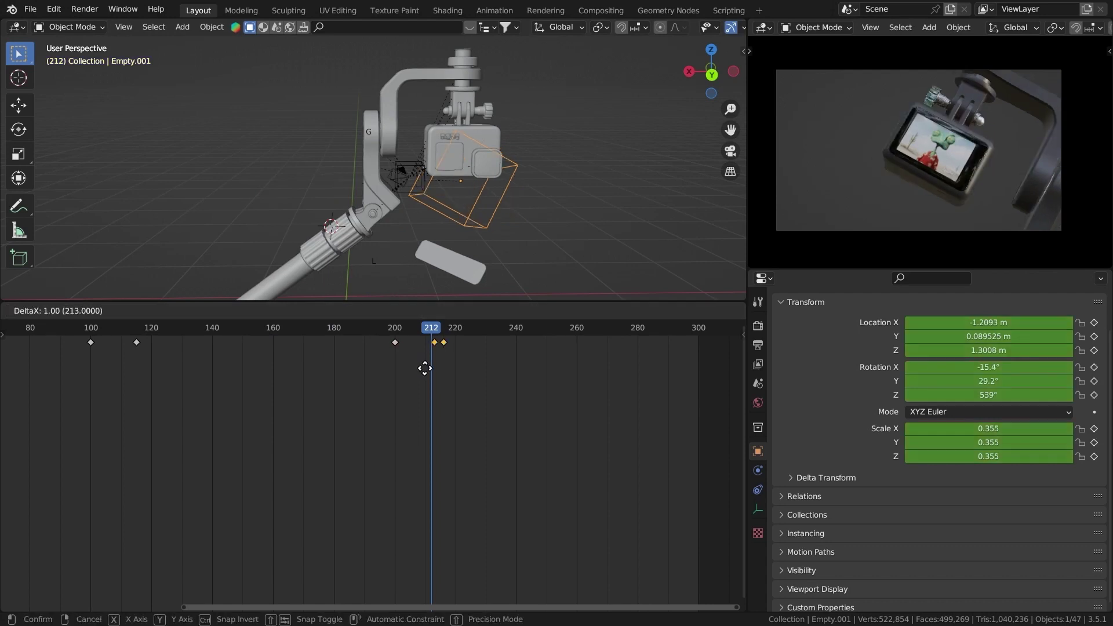
left_click(426, 366)
scroll(502, 392, "up", 5)
scroll(499, 383, "down", 4)
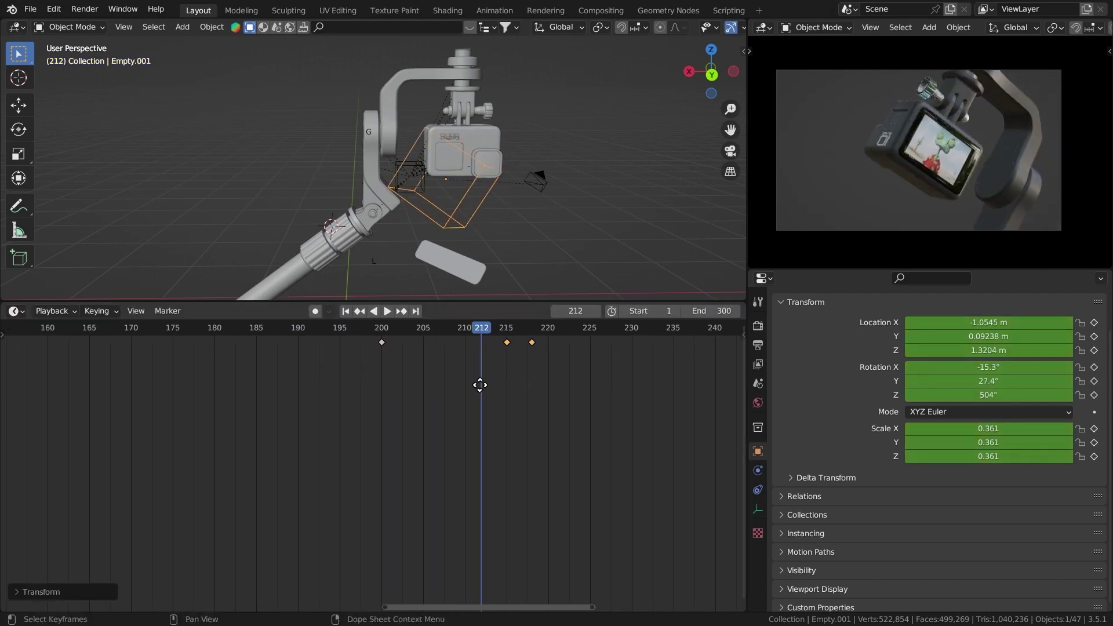
Step: Move the camera empty's frame 218 keyframe to frame 300
left_click_drag(444, 371, 406, 322)
scroll(412, 373, "down", 5)
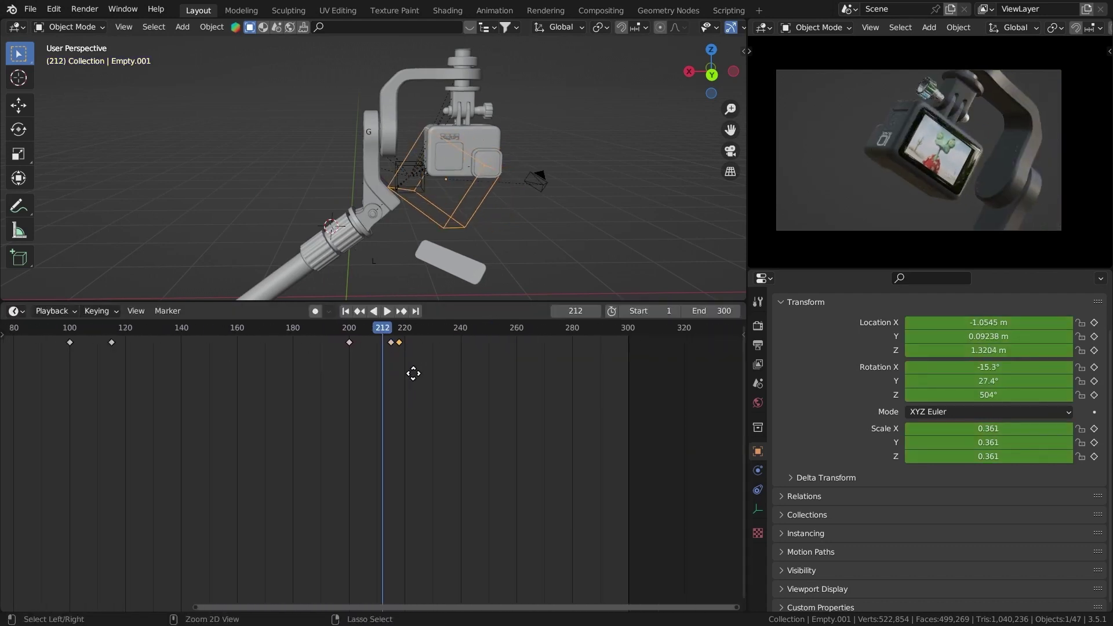
key("g")
left_click(590, 395)
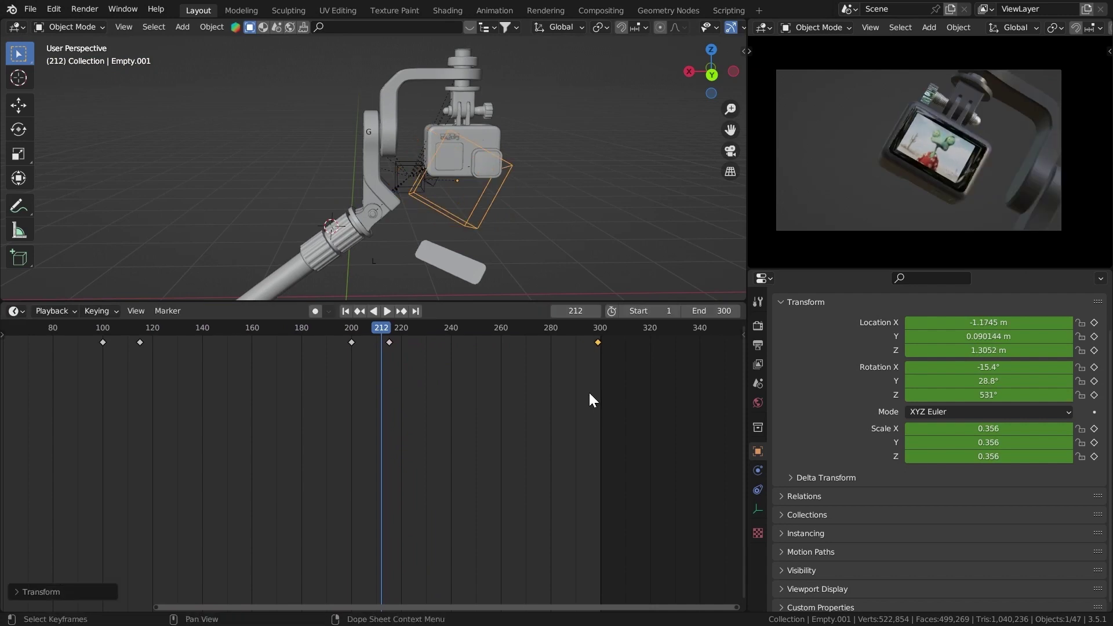
key("g")
left_click(581, 404)
scroll(580, 406, "down", 8)
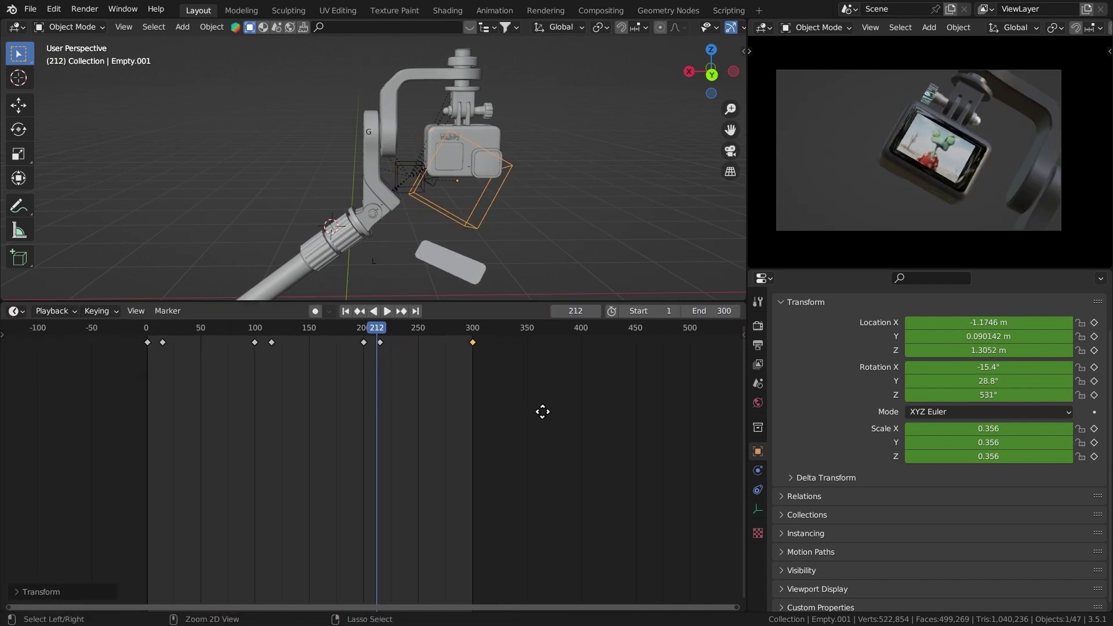
Step: Play back the camera move in the maximized camera view and restore the layout
key("ctrl+space")
key("space")
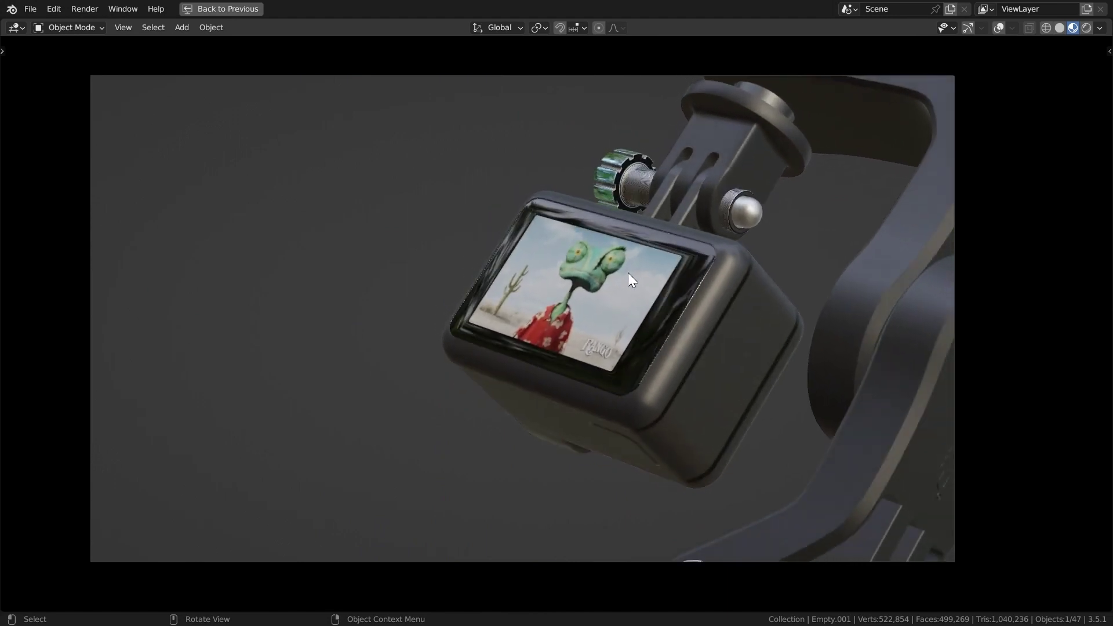
key("space")
key("ctrl+space")
Step: Add the Nike callout asset O from the Asset Browser, with a Copy Rotation constraint targeting Empty.001
key("shift+F1")
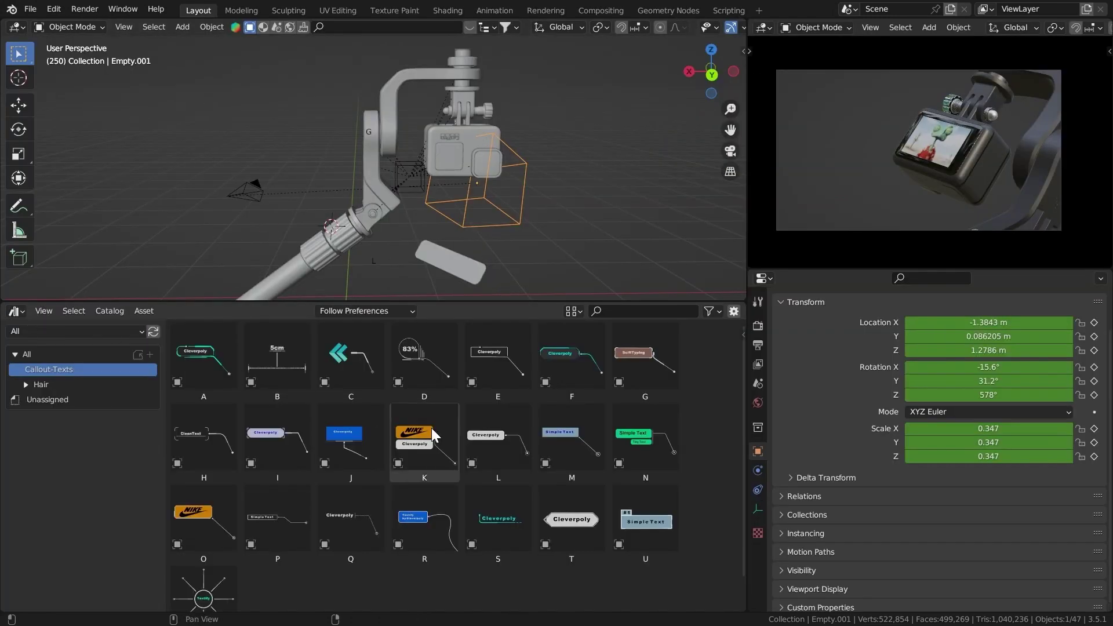
middle_click_drag(477, 500, 478, 477)
left_click_drag(341, 386, 775, 220)
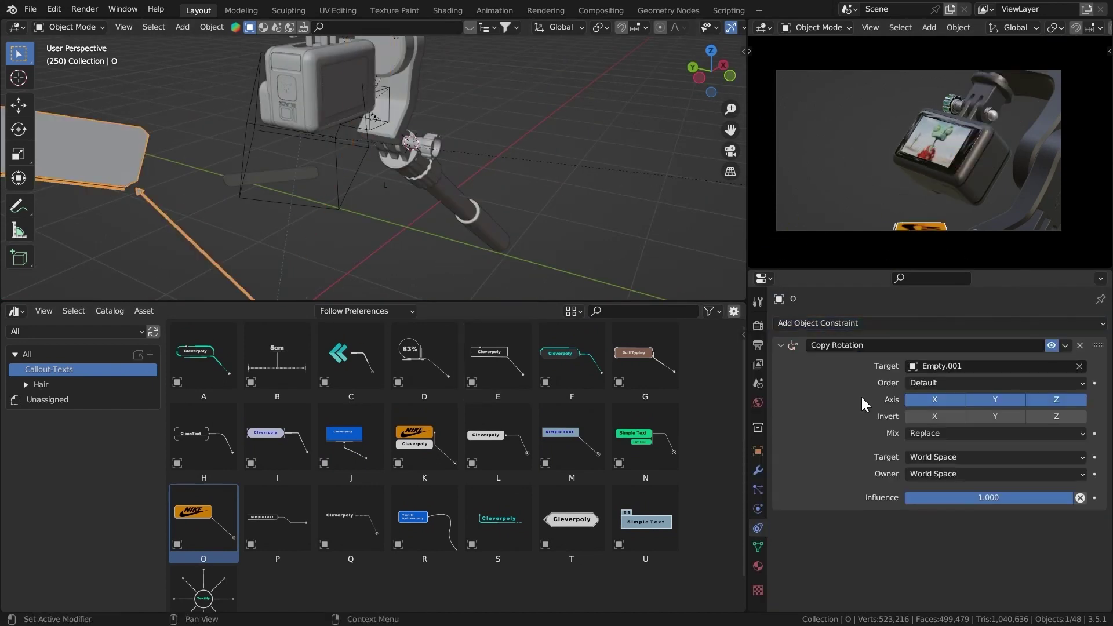
Step: Apply callout O's Copy Rotation constraint and rotate the callout 90° about its local X axis
key("ctrl+a")
scroll(412, 178, "down", 3)
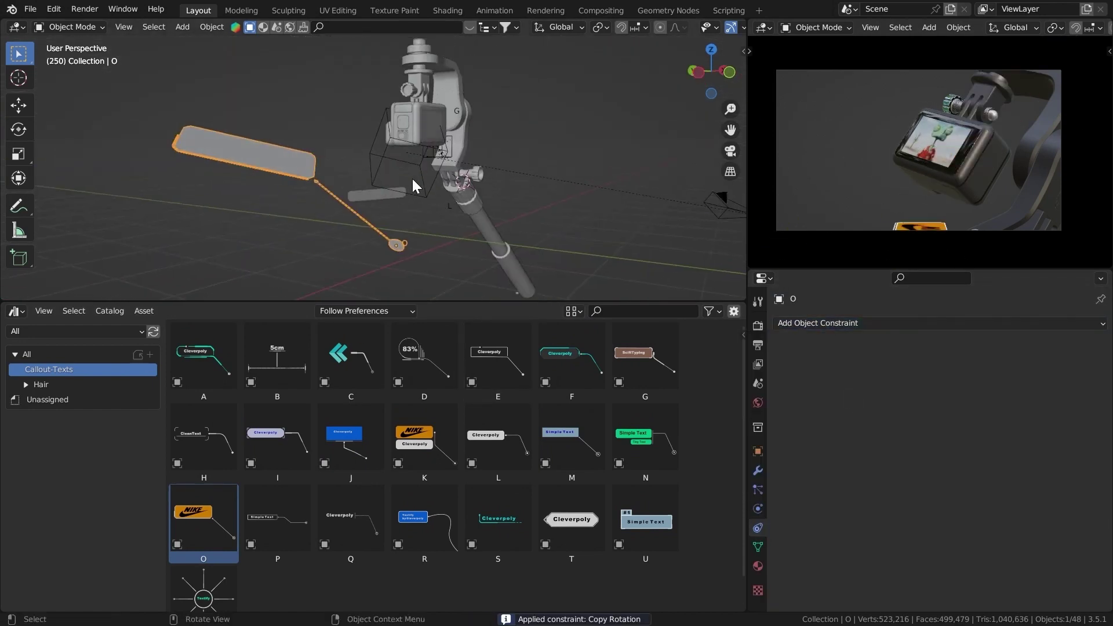
key("r")
key("x")
key("x")
key("9")
key("0")
key("Return")
Step: Move callout O so its pointer lands on the action camera's rear screen, and check it in the maximized camera view
middle_click_drag(412, 179, 464, 192)
key("g")
left_click(551, 133)
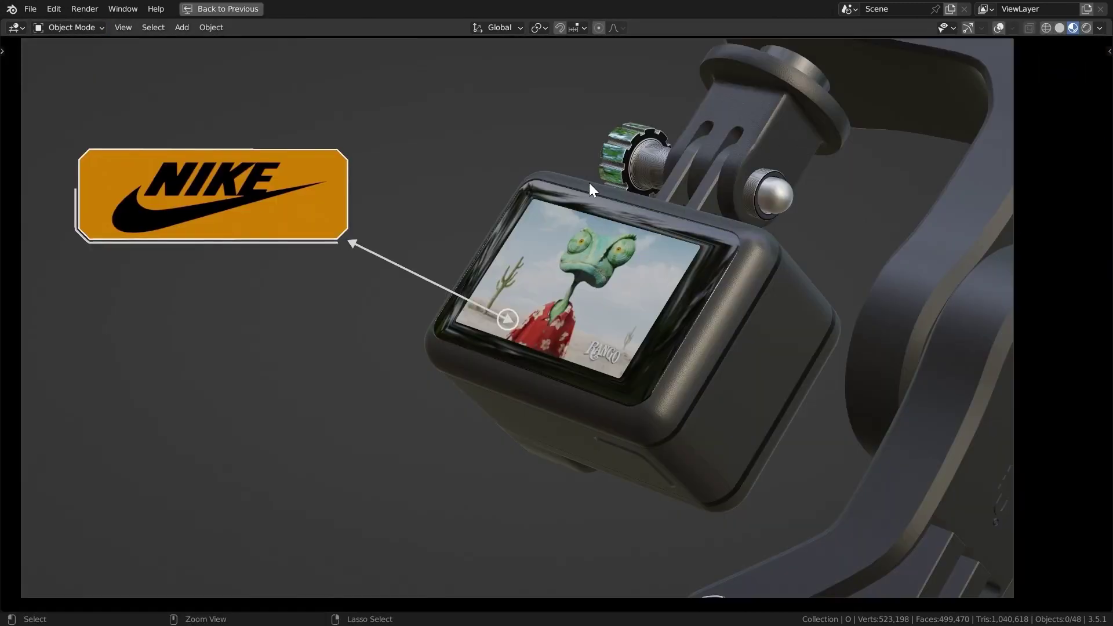
key("ctrl+space")
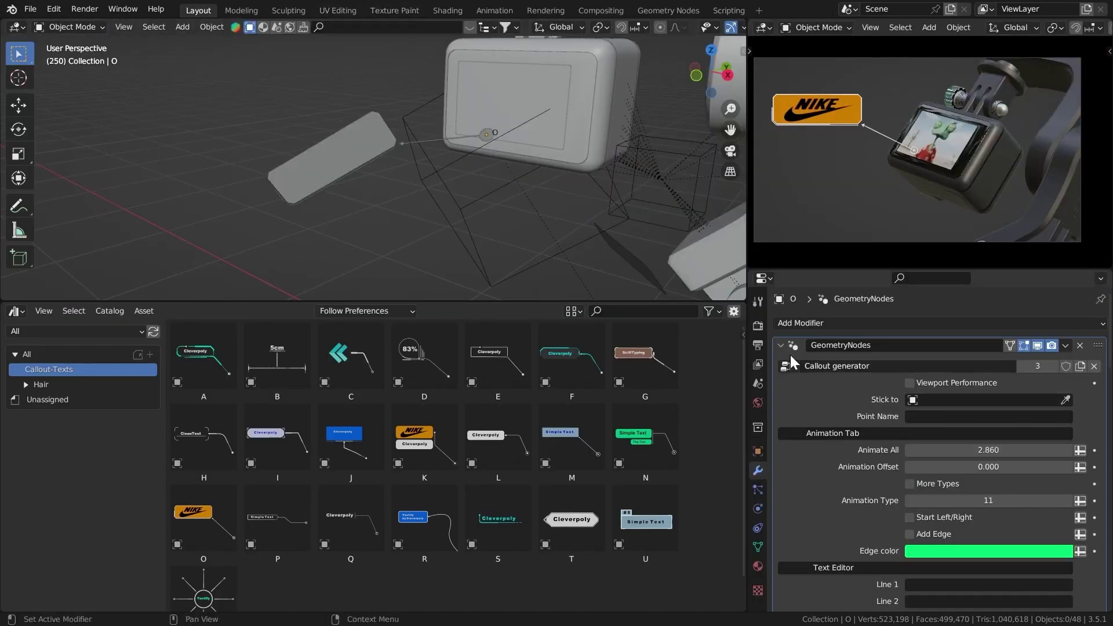
Step: Switch the Asset Browser area to the Shader Editor and assign the Texture material to callout O
left_click(15, 311)
left_click(46, 437)
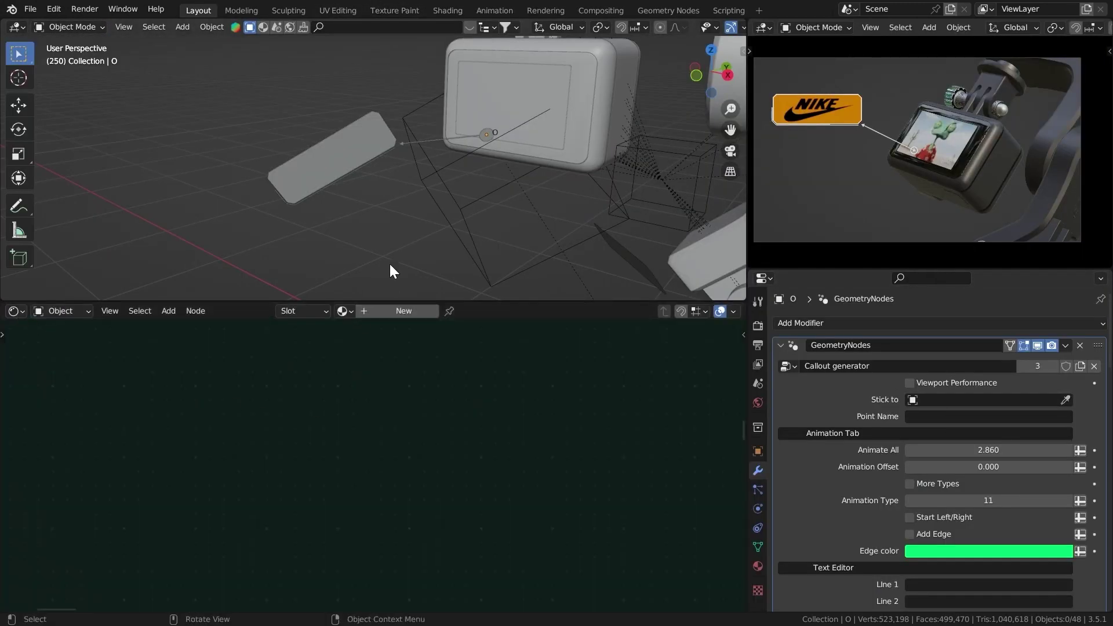
scroll(892, 441, "down", 15)
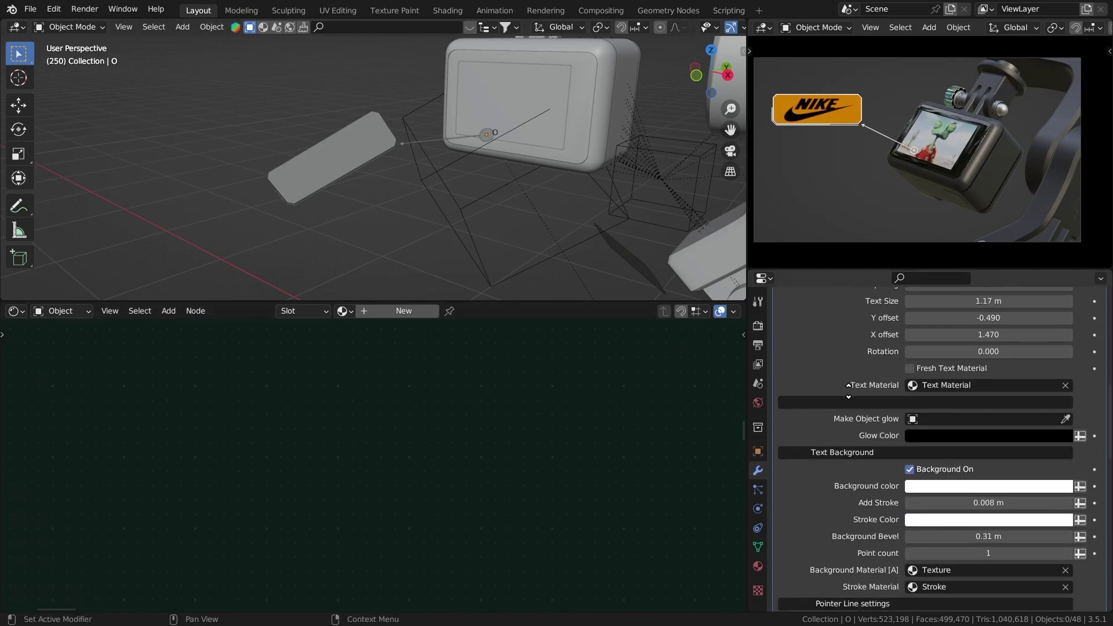
scroll(893, 448, "down", 6)
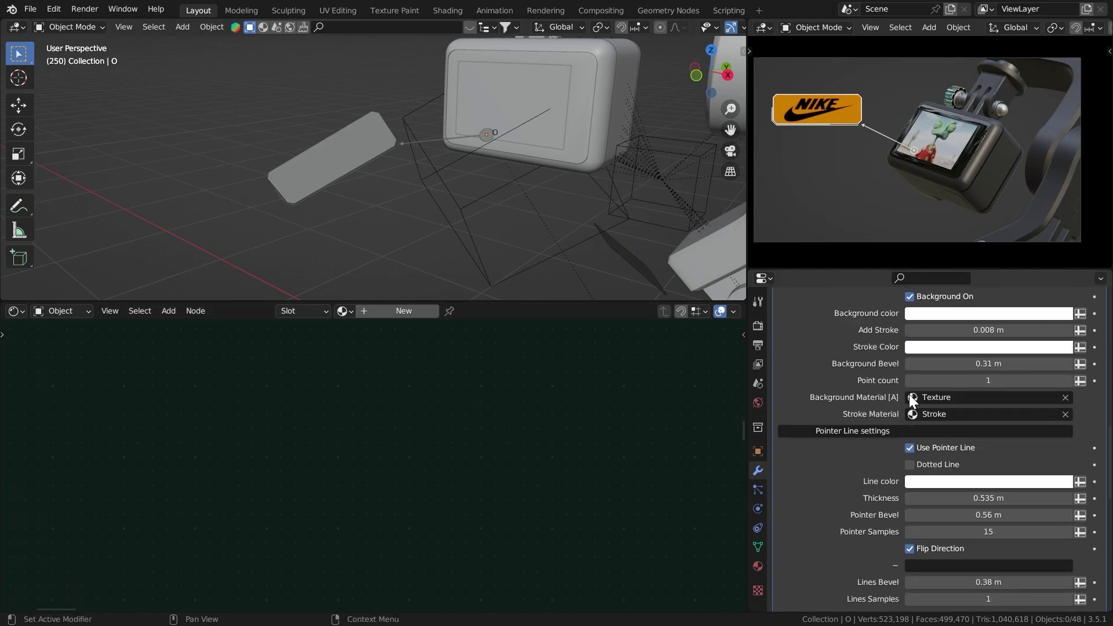
left_click(341, 309)
type("tex")
left_click(358, 330)
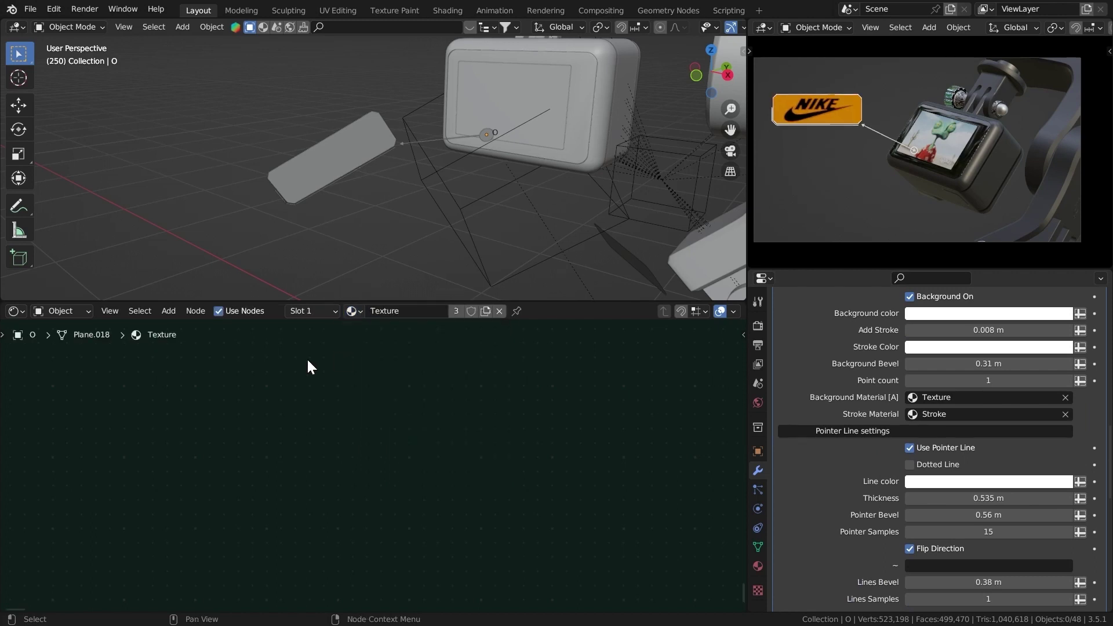
Step: Rearrange the Attribute and Mapping nodes that feed the nike.webp image texture in the Texture material
key("Home")
middle_click_drag(397, 388, 548, 404)
scroll(366, 460, "up", 7)
middle_click_drag(341, 428, 375, 387)
scroll(375, 386, "up", 4)
left_click_drag(208, 405, 69, 391)
left_click_drag(353, 379, 290, 355)
middle_click_drag(331, 451, 322, 398)
middle_click_drag(290, 322, 409, 388)
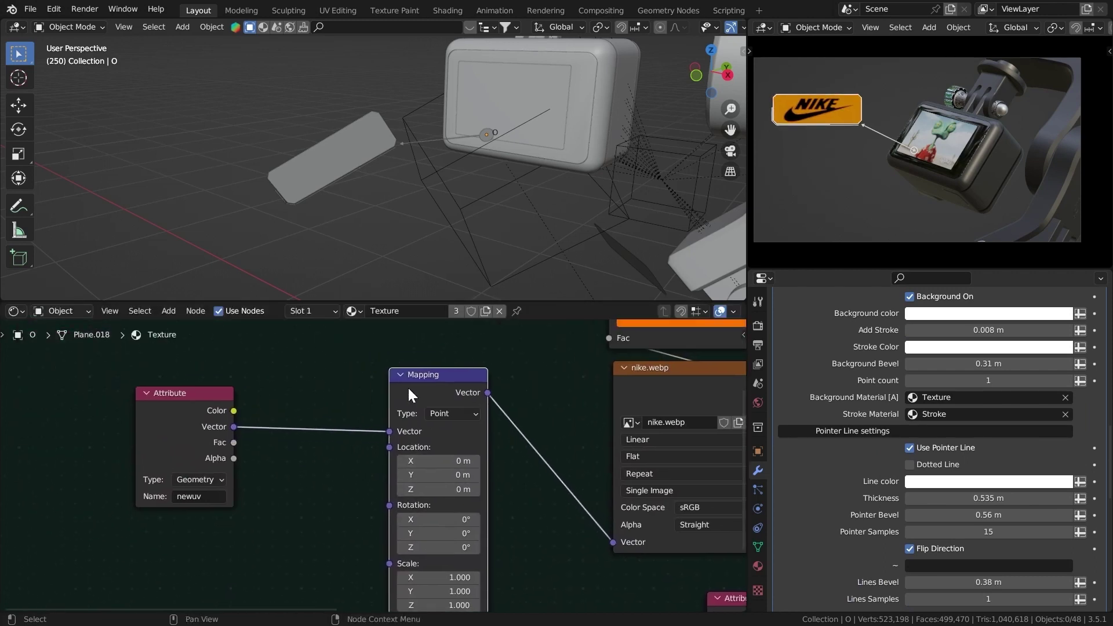
left_click_drag(409, 396, 310, 360)
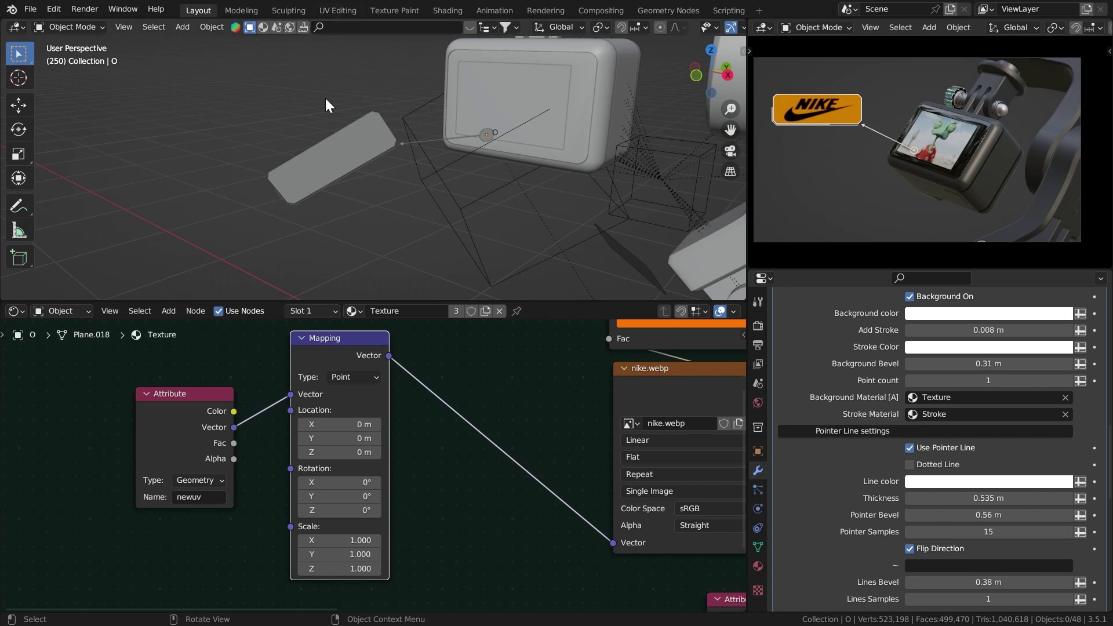
mouse_move(194, 430)
left_mouse_down()
mouse_move(159, 393)
mouse_move(178, 428)
left_mouse_up()
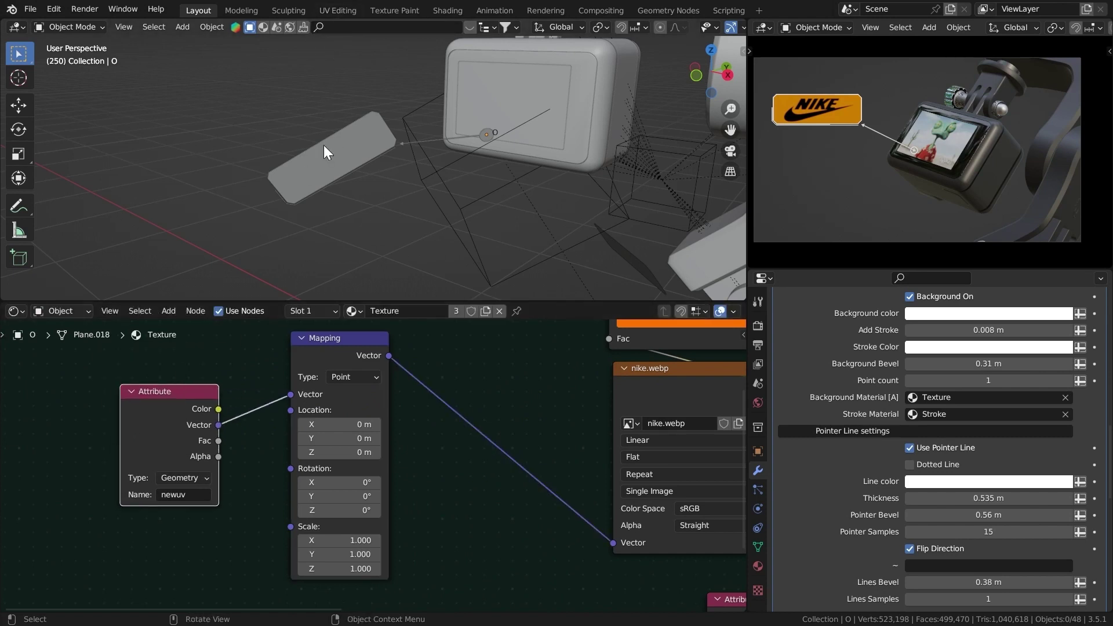
Step: Inspect callout O's UV layout over nike.webp in the UV Editing workspace, and return to the Layout workspace
left_click(345, 11)
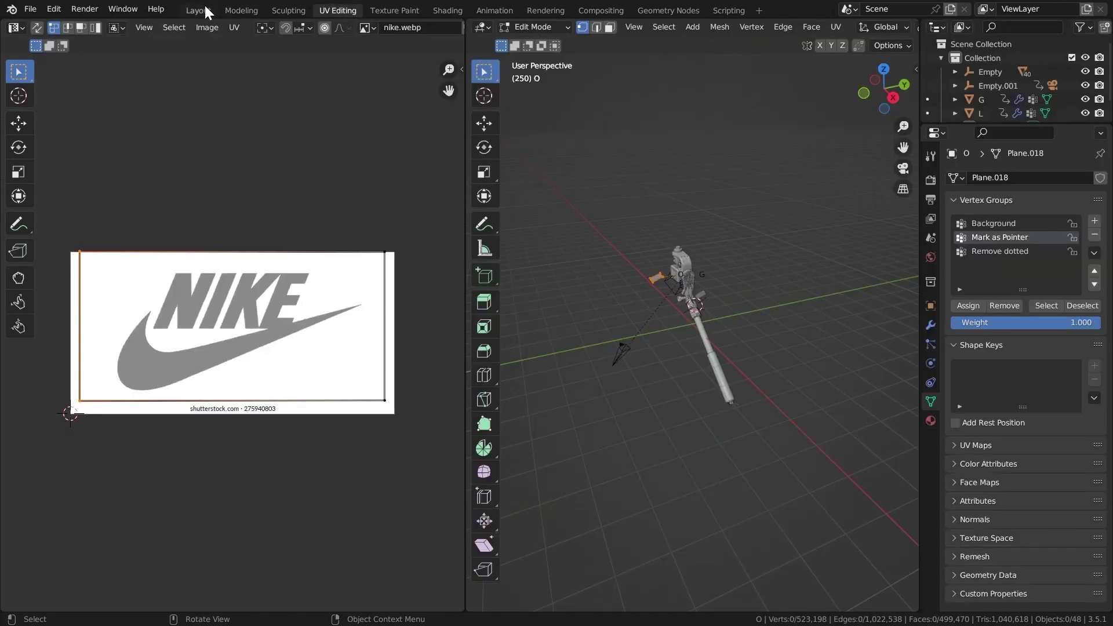
left_click(198, 10)
Step: Set callout O's Animate All to 1.550 and enable More Types
scroll(822, 348, "up", 10)
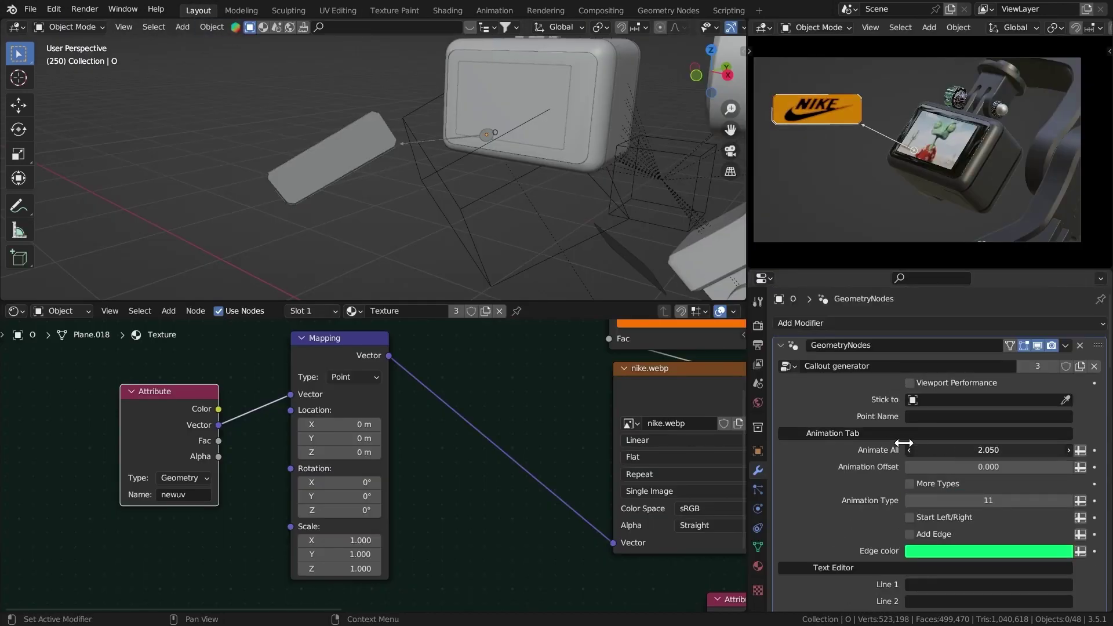
mouse_move(903, 443)
left_mouse_down()
mouse_move(842, 429)
mouse_move(893, 431)
mouse_move(855, 428)
mouse_move(927, 453)
mouse_move(858, 442)
mouse_move(896, 441)
mouse_move(869, 433)
mouse_move(896, 426)
left_mouse_up()
left_click(910, 484)
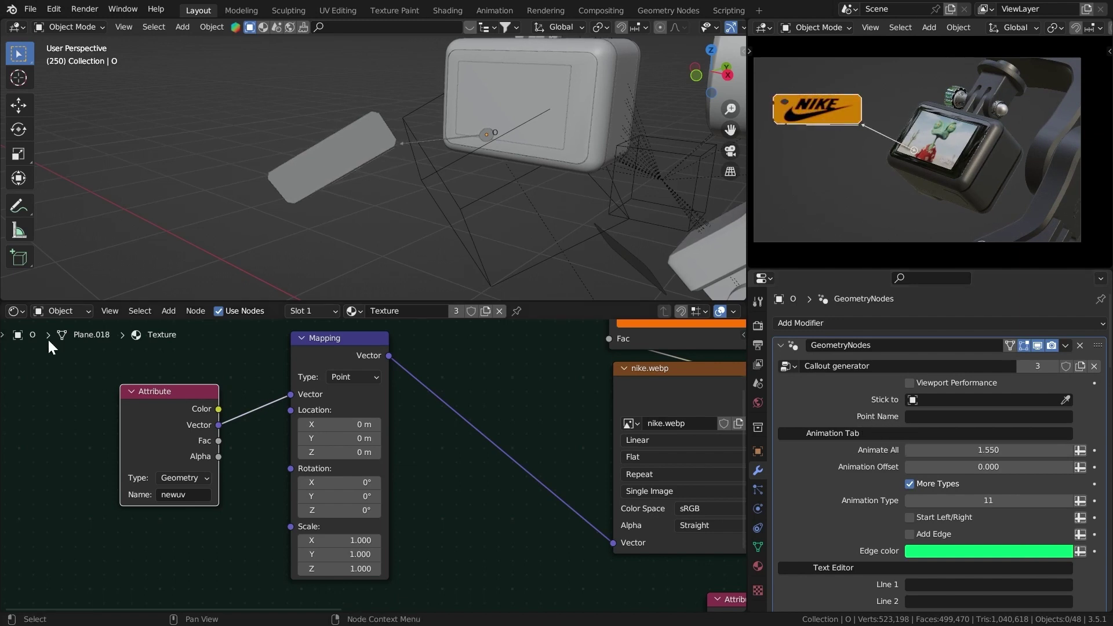
Step: Switch the Shader Editor area to the Timeline editor
left_click(15, 311)
left_click(247, 363)
middle_click_drag(535, 376, 585, 371, "ctrl")
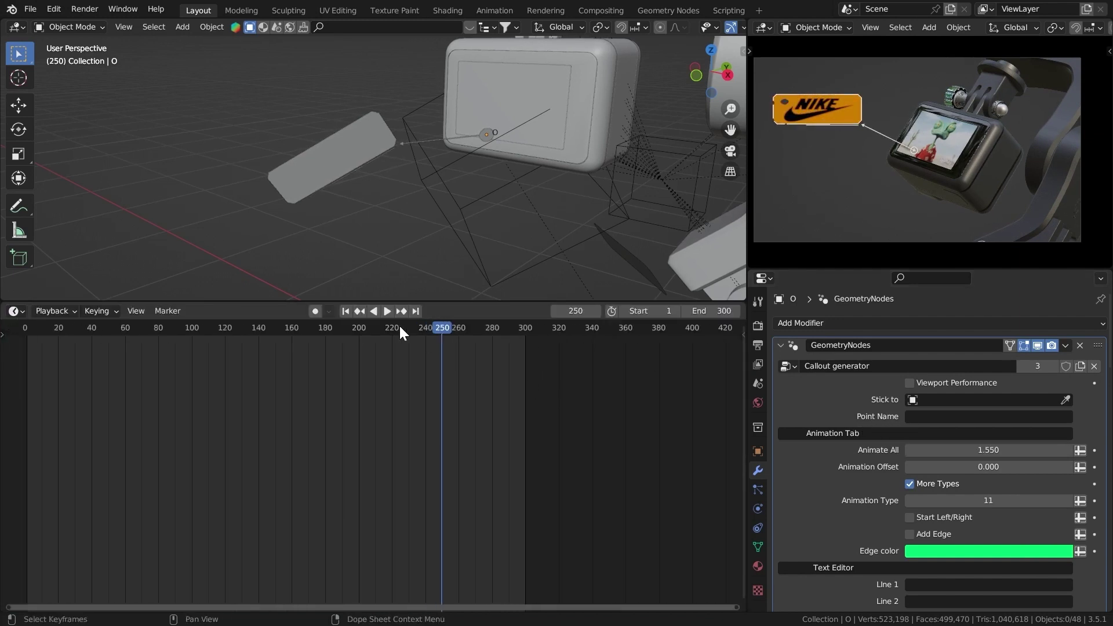
Step: Go to frame 210, set callout O's Animate All to 0 and keyframe it
mouse_move(385, 327)
left_mouse_down()
mouse_move(347, 331)
mouse_move(376, 333)
left_mouse_up()
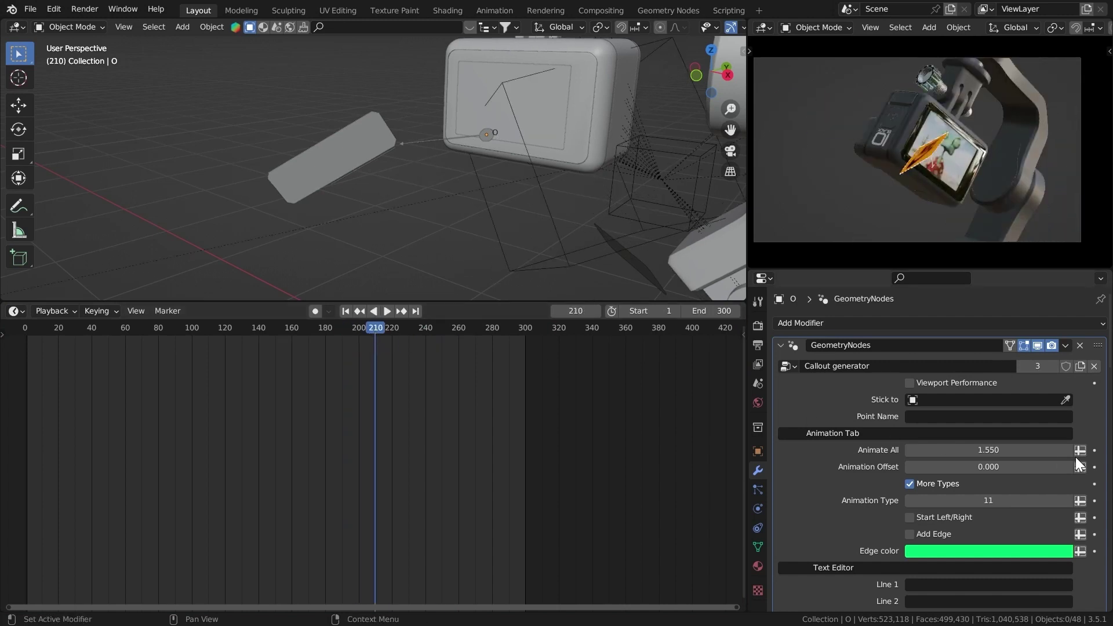
left_click_drag(1032, 450, 863, 434)
left_click(1094, 451)
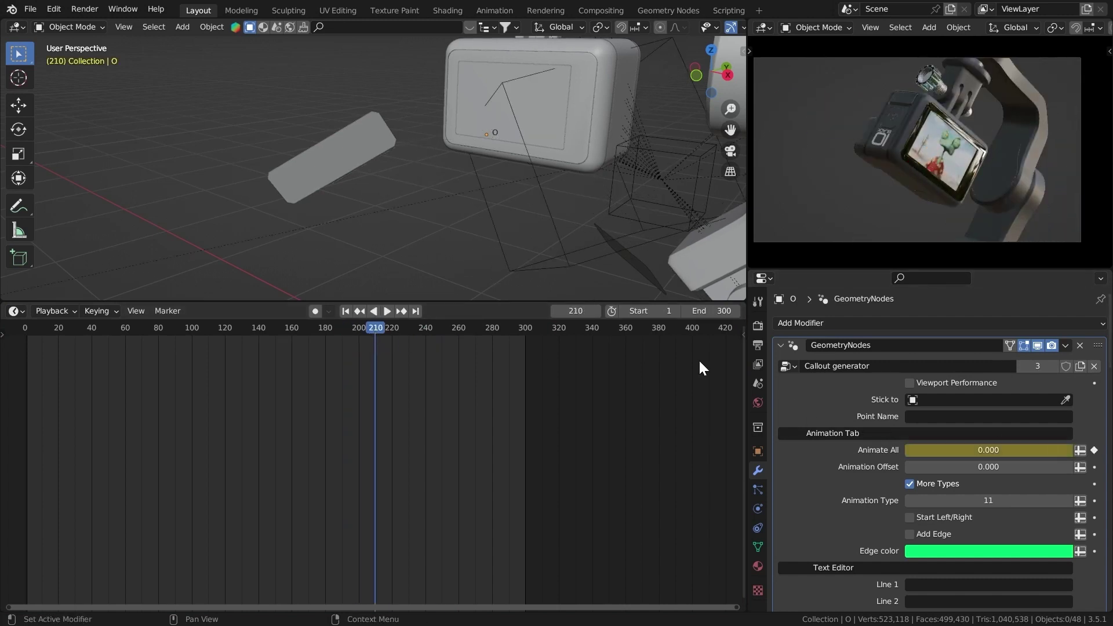
Step: Go to frame 240, set callout O's Animate All to 1.830 and keyframe it
middle_click_drag(409, 338, 432, 346, "ctrl")
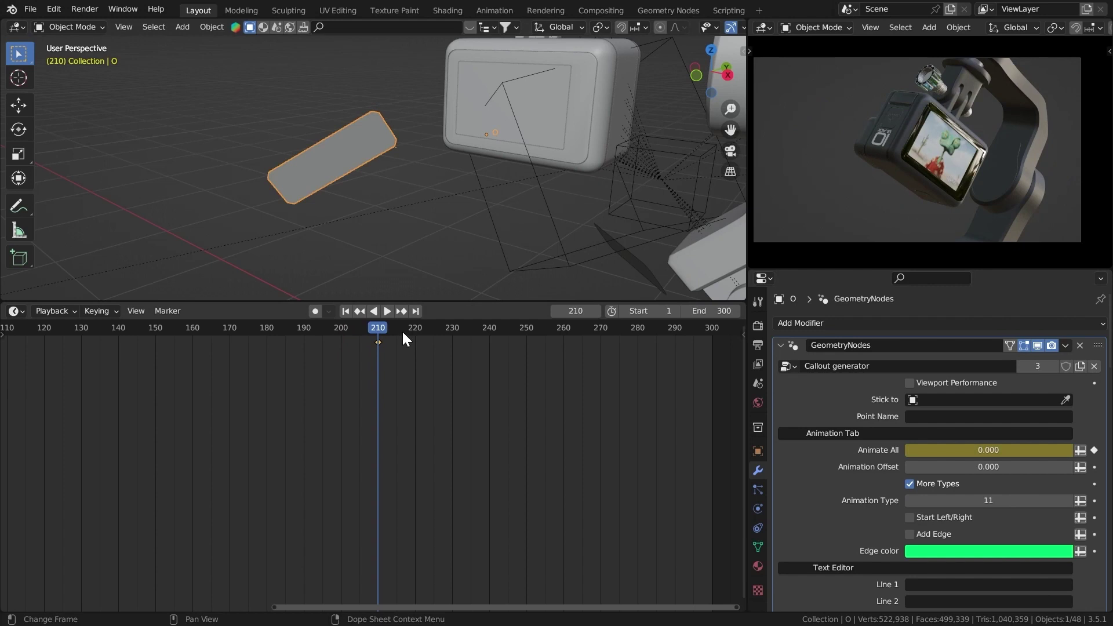
left_click_drag(399, 332, 490, 343)
left_click_drag(951, 450, 1073, 450)
left_click(1094, 451)
scroll(671, 336, "down", 4, "ctrl")
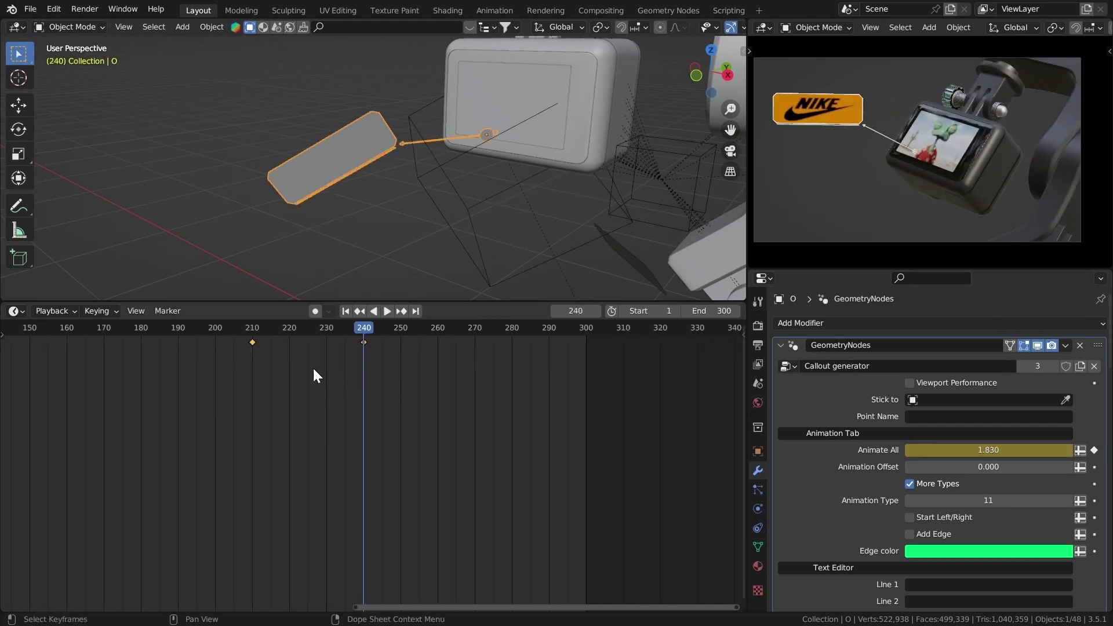
Step: Duplicate callout O's frame 240 keyframe to about frame 279 so the callout holds its open state
left_click_drag(377, 372, 350, 327)
key("g")
mouse_move(510, 374)
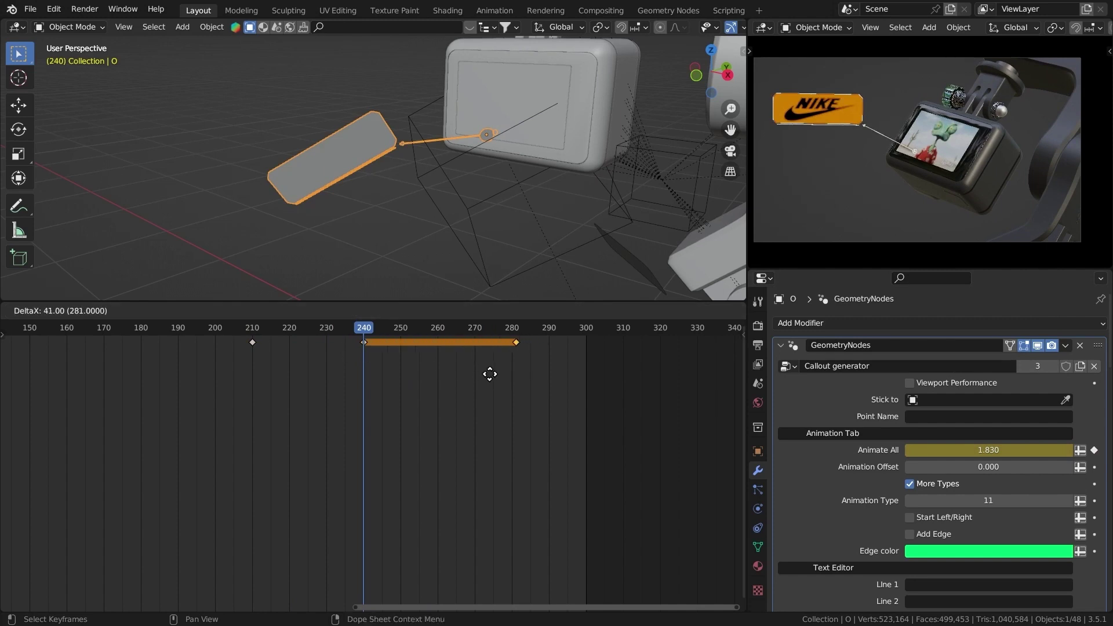
left_click(484, 378)
Step: Duplicate callout O's frame 210 keyframe to about frame 295 and save the file
left_click(252, 342)
key("shift+d")
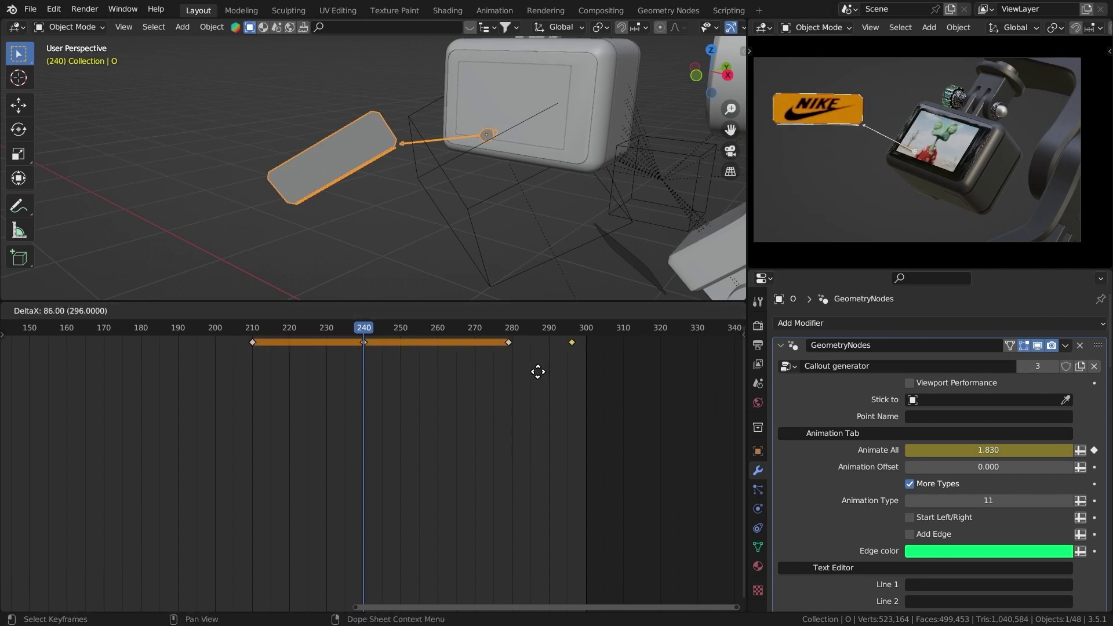
left_click(530, 371)
scroll(549, 382, "down", 6)
key("ctrl+s")
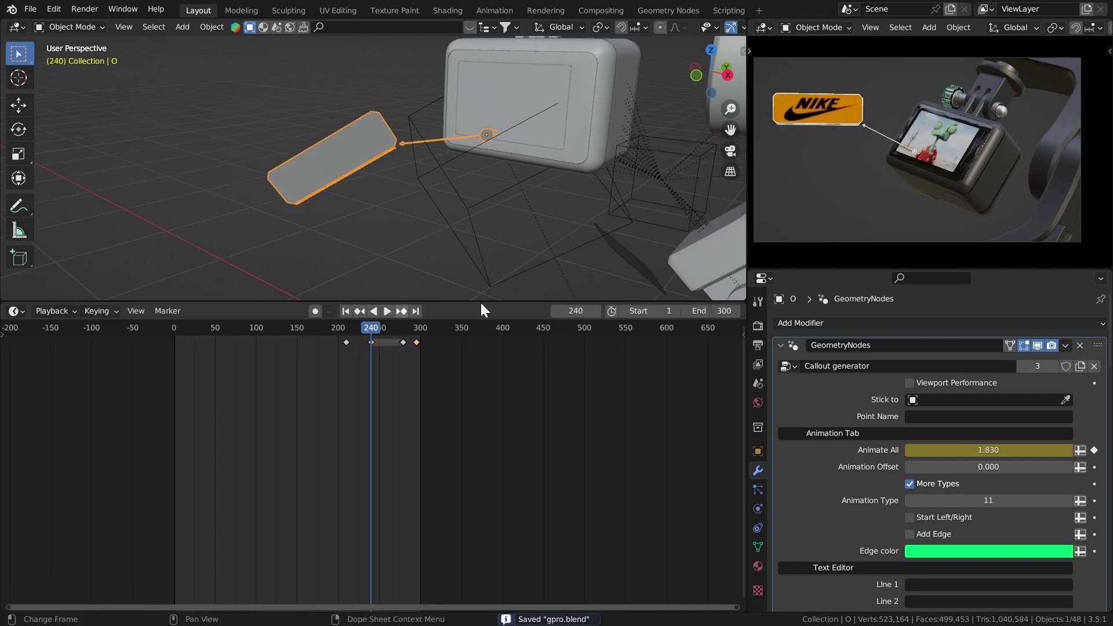
Step: Play the animation from the beginning in the maximized camera view to check callout O's timing
left_click(176, 330)
key("ctrl+space")
key("space")
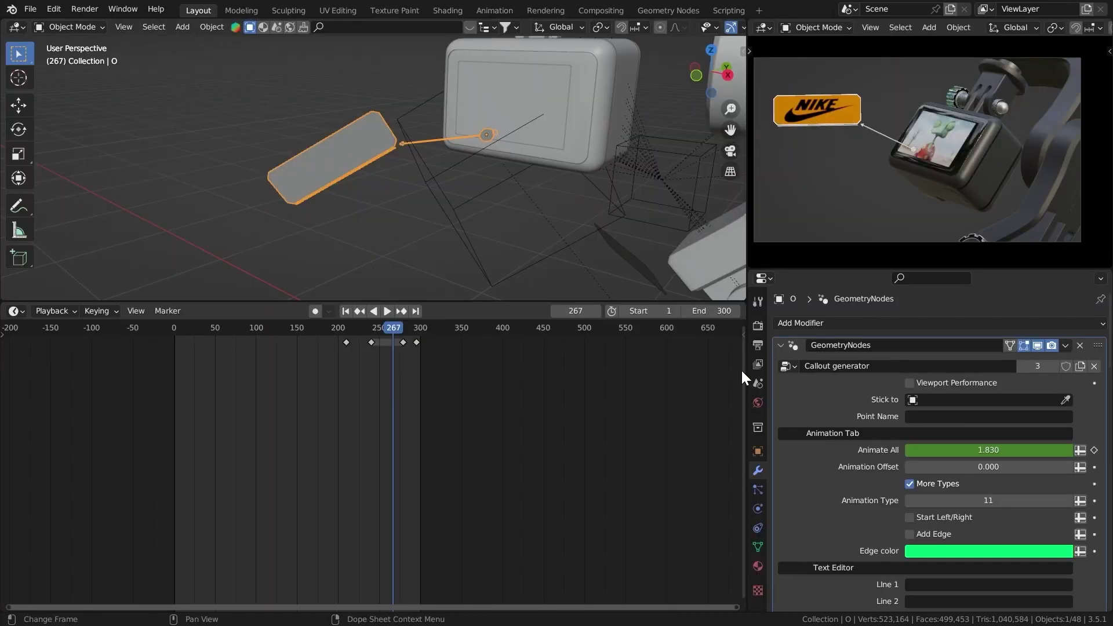
Step: Set callout O's Animation Type to 10 and replay the animation from the start in the maximized camera view
scroll(837, 402, "down", 2)
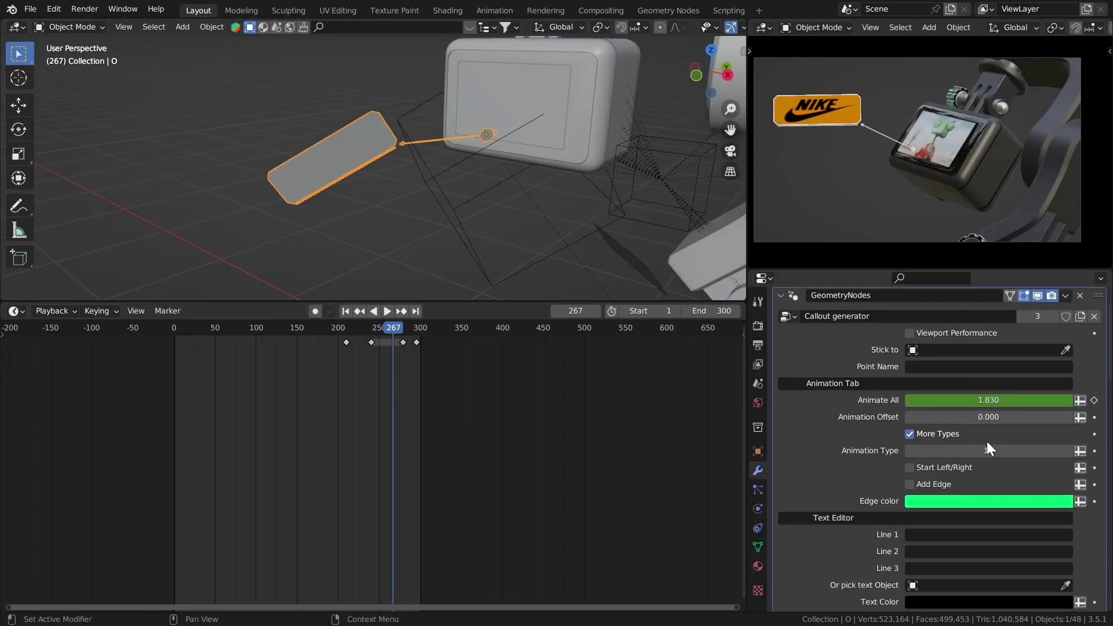
left_click(909, 451)
key("shift+Left")
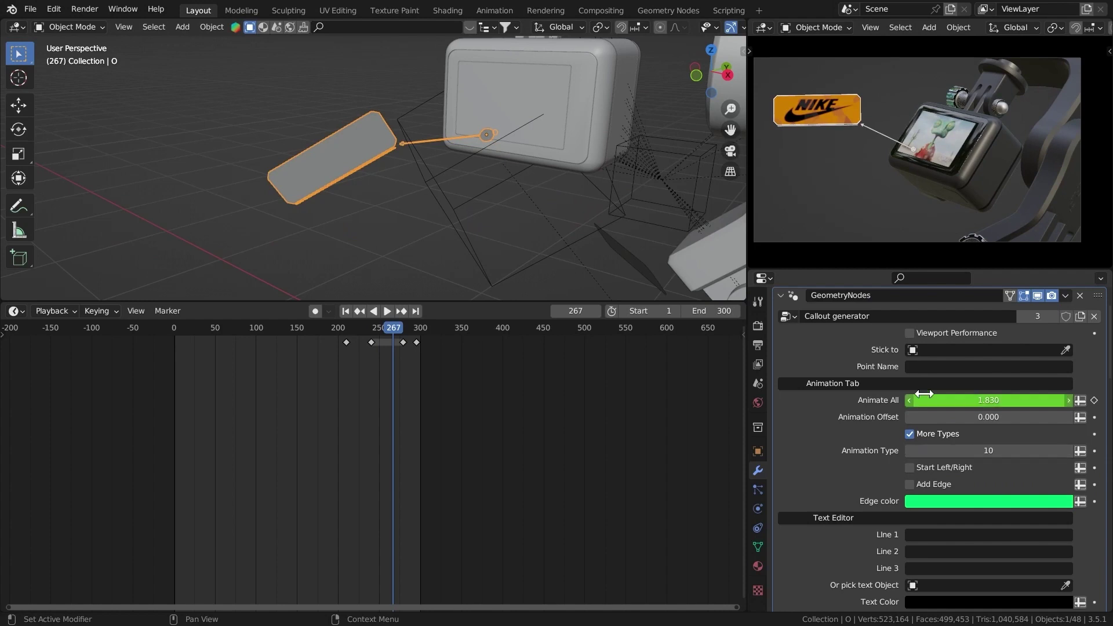
key("ctrl+space")
key("space")
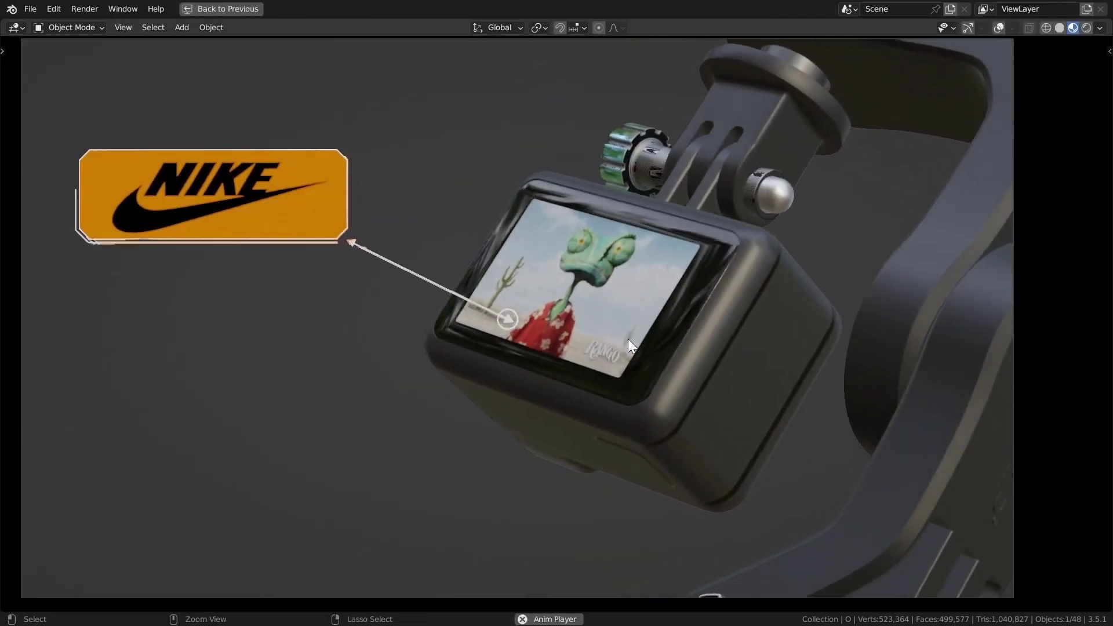
middle_click_drag(628, 338, 640, 377, "ctrl")
key("ctrl+space")
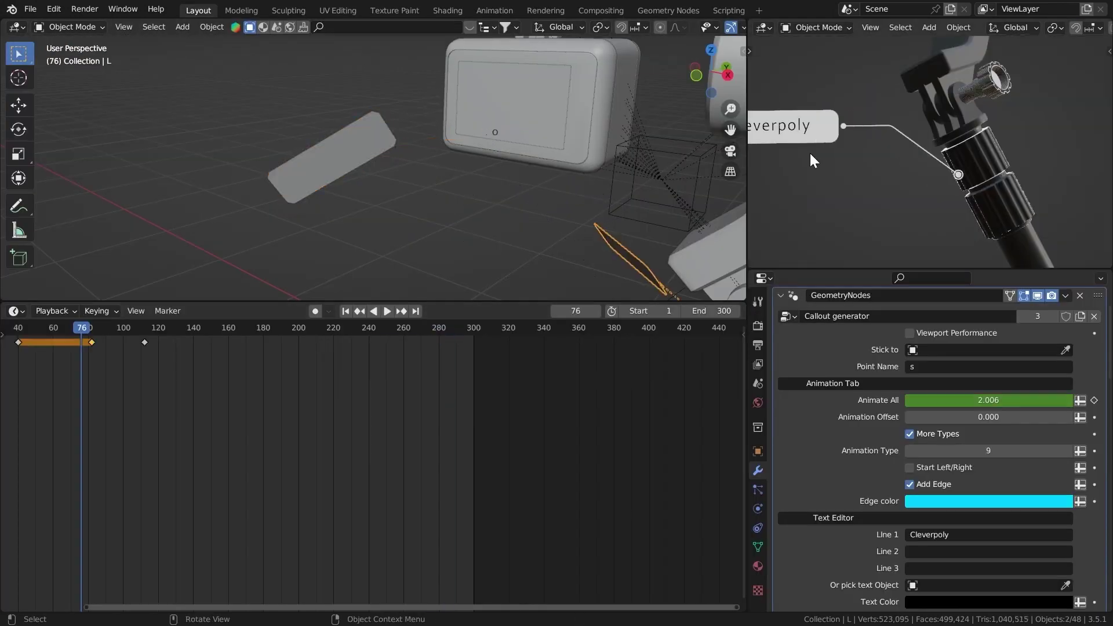
Step: Show overlays in the camera view and, in Edit Mode, crease the Cleverpoly callout's pointer-line edge beside the label by about 0.19
scroll(880, 446, "down", 3)
scroll(880, 443, "down", 6)
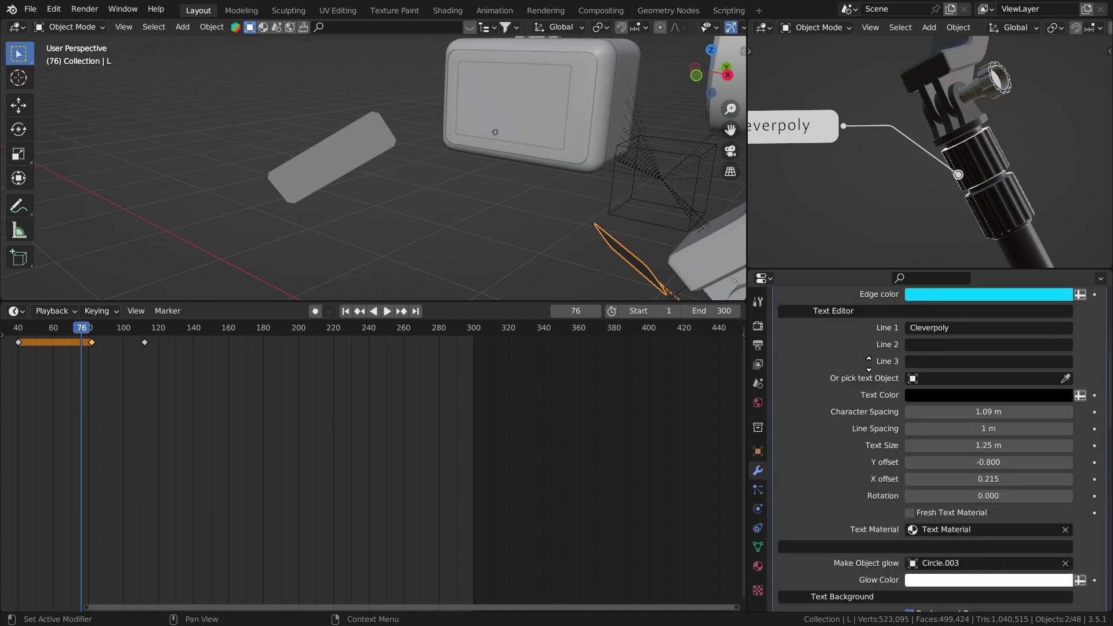
scroll(957, 192, "up", 2)
middle_click_drag(813, 167, 945, 182, "shift")
middle_click_drag(811, 367, 799, 355)
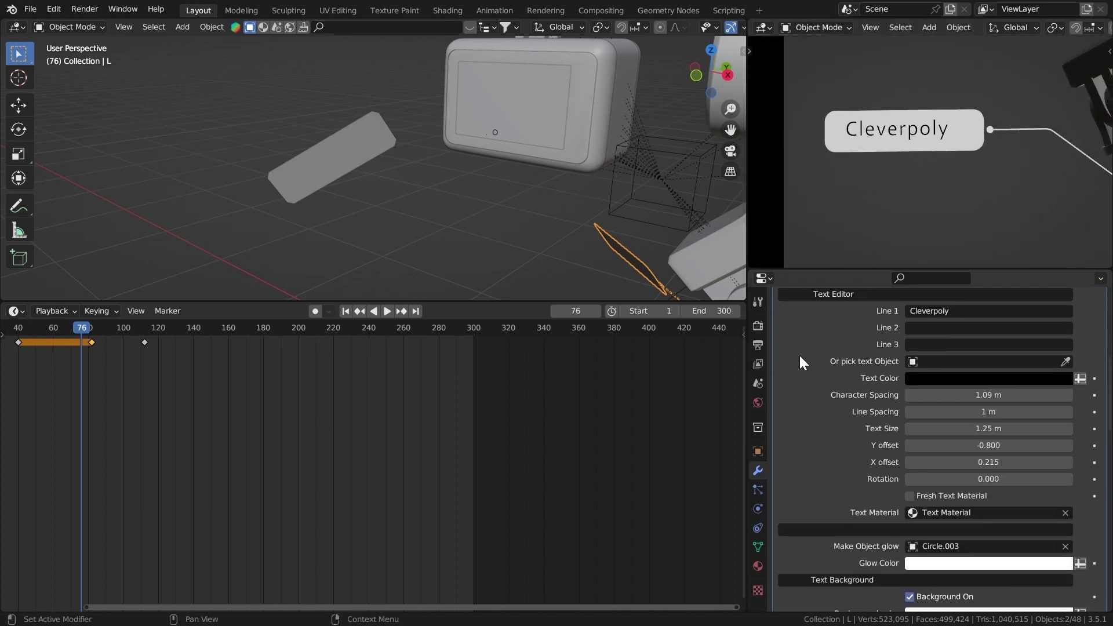
key("Tab")
middle_click_drag(1051, 183, 934, 162, "shift")
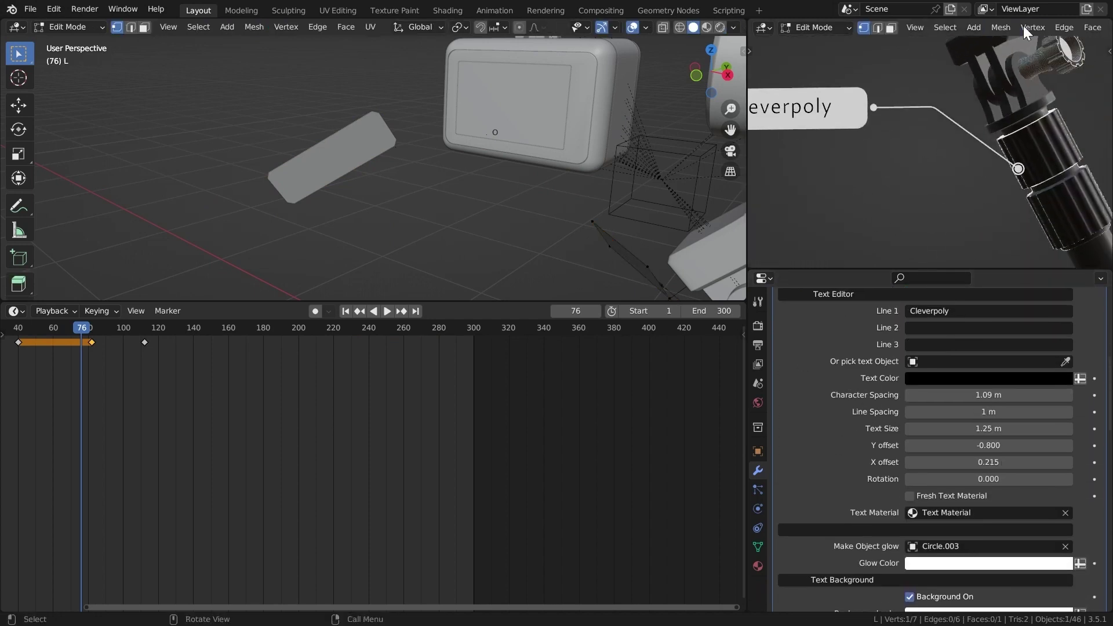
scroll(1027, 29, "down", 12)
left_click(1024, 27)
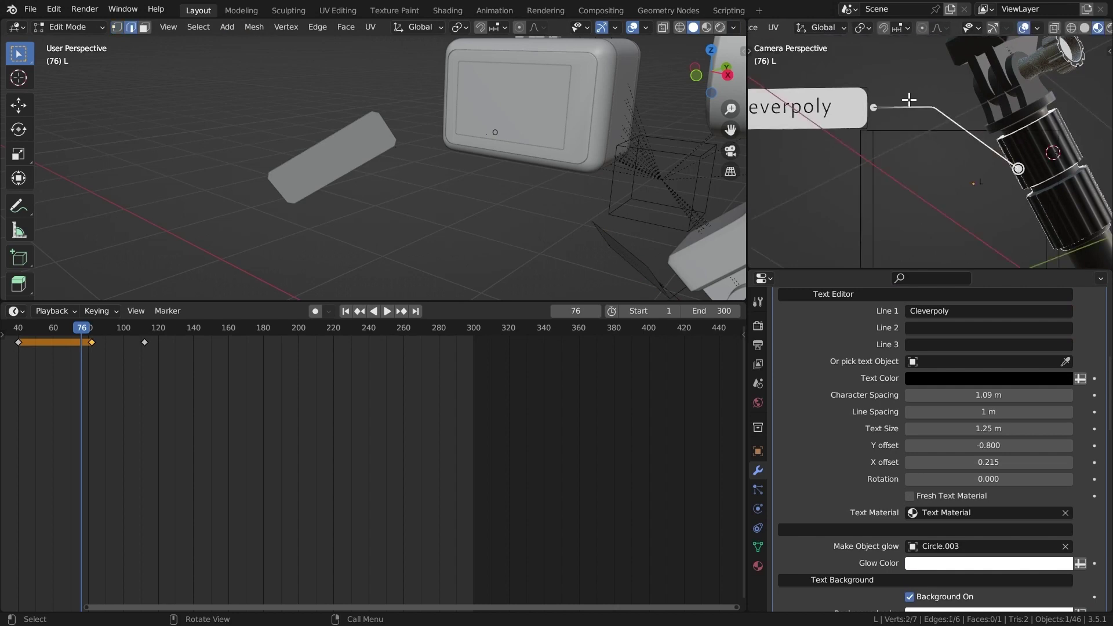
key("shift+e")
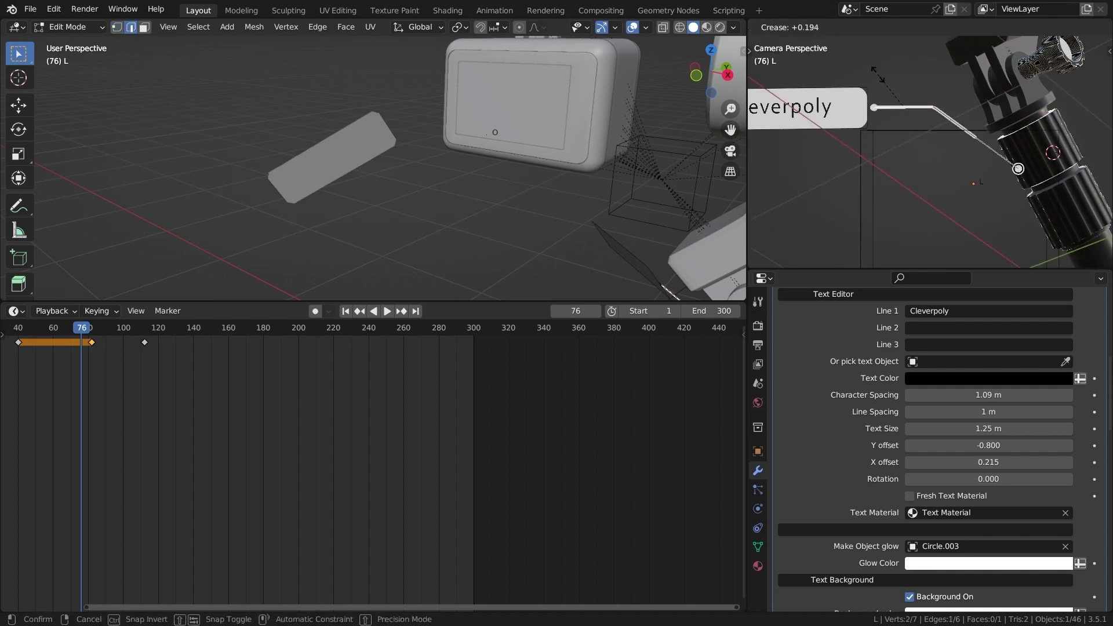
left_click(875, 76)
middle_click_drag(872, 104, 970, 116, "shift")
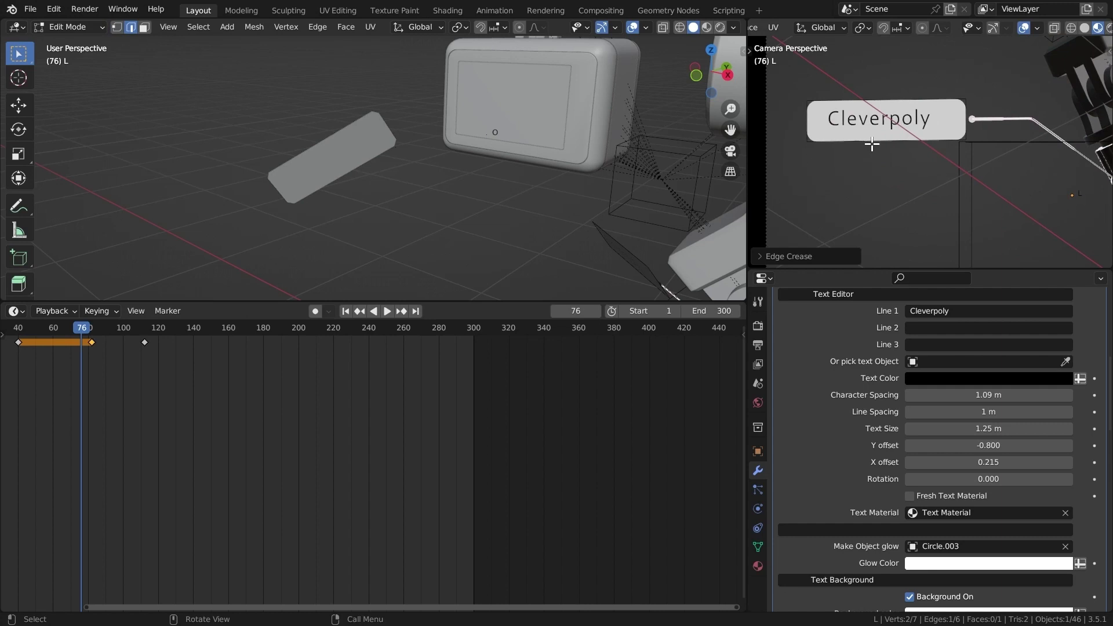
key("Tab")
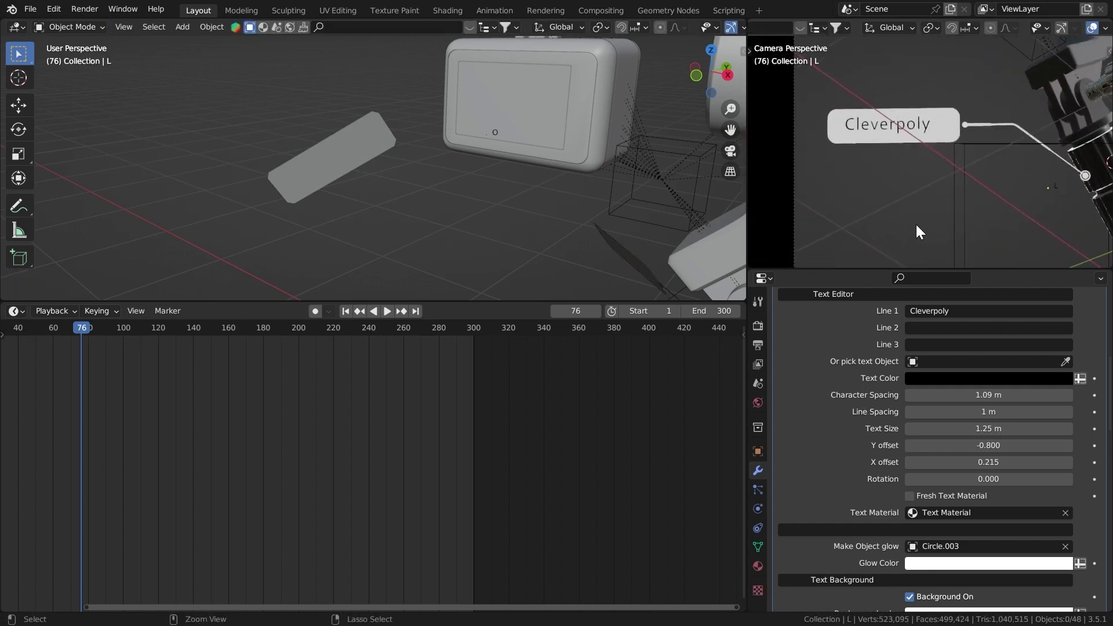
Step: Set the Cleverpoly callout's background color and endpoint color to bright green
middle_click_drag(915, 223, 916, 203, "ctrl")
scroll(898, 458, "down", 8)
left_click(988, 350)
left_click_drag(1007, 199, 973, 162)
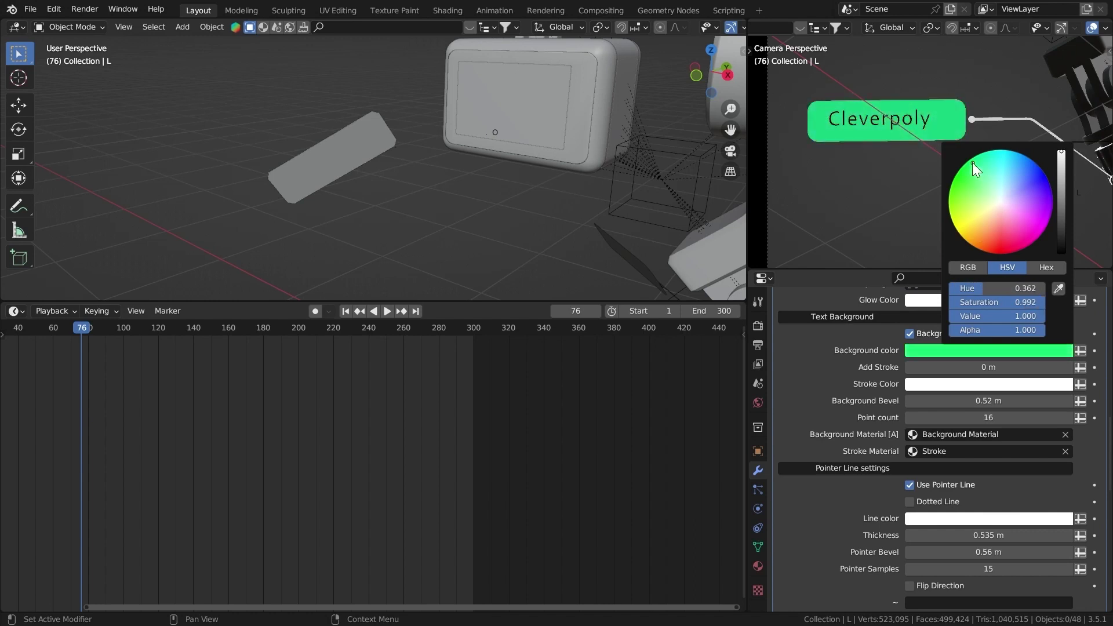
left_click(1060, 171)
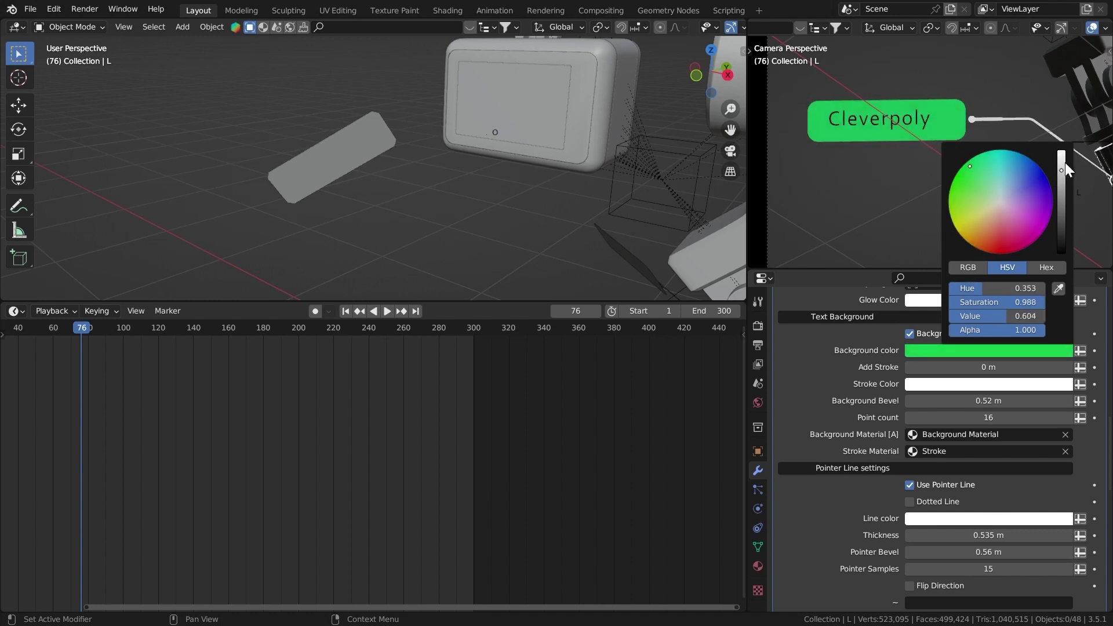
left_click(1062, 160)
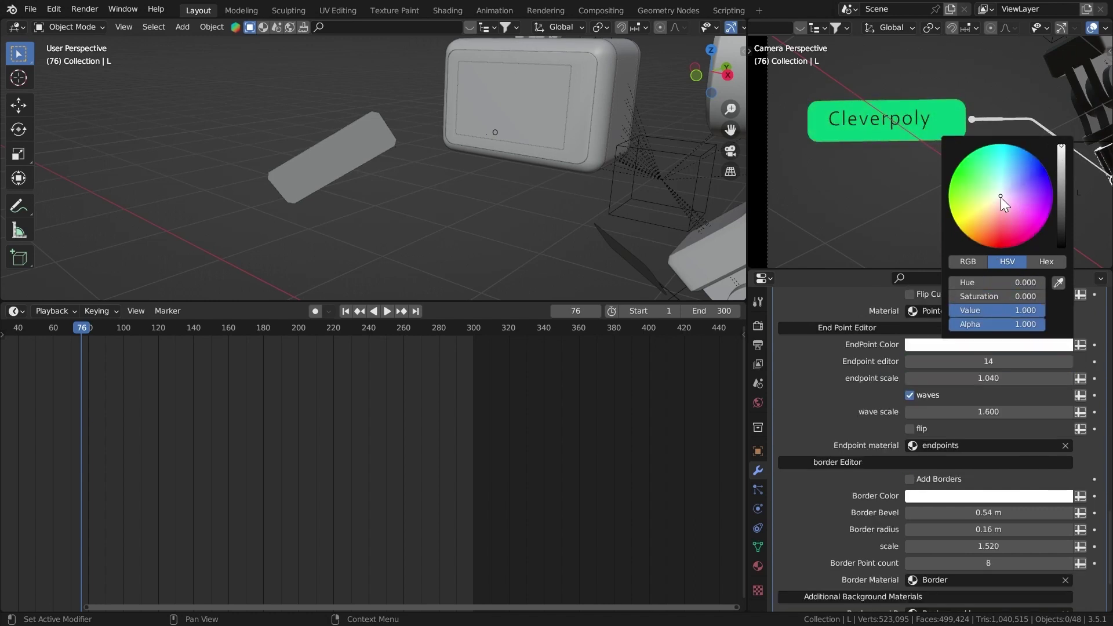
left_click_drag(1001, 197, 969, 145)
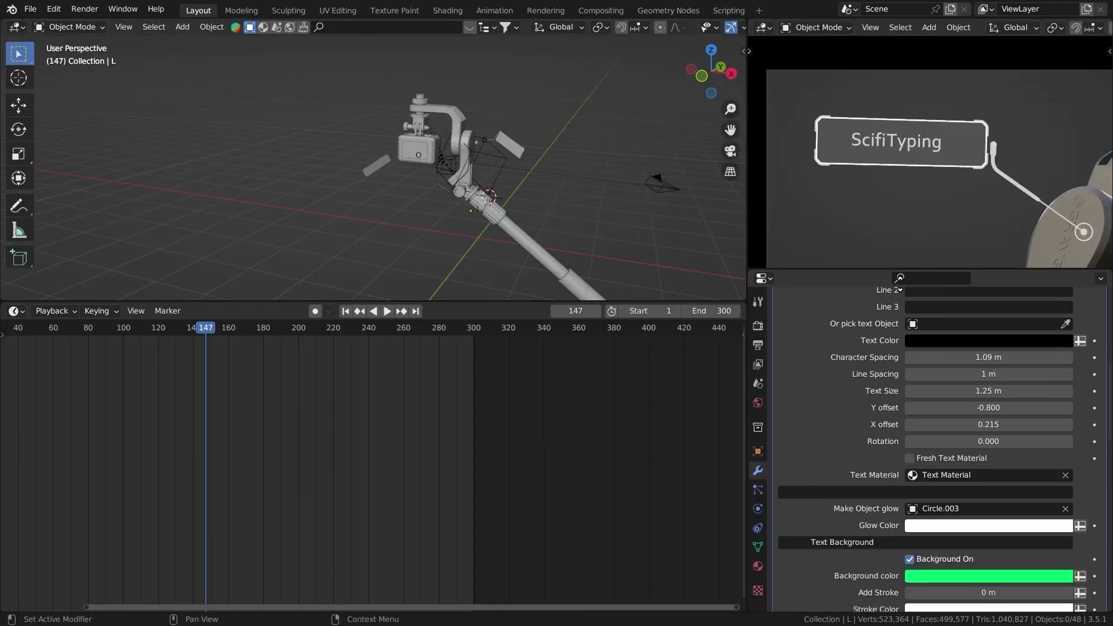
Step: Set the ScifiTyping callout's background color to translucent teal and its stroke and glow colors to cyan
scroll(909, 377, "down", 5)
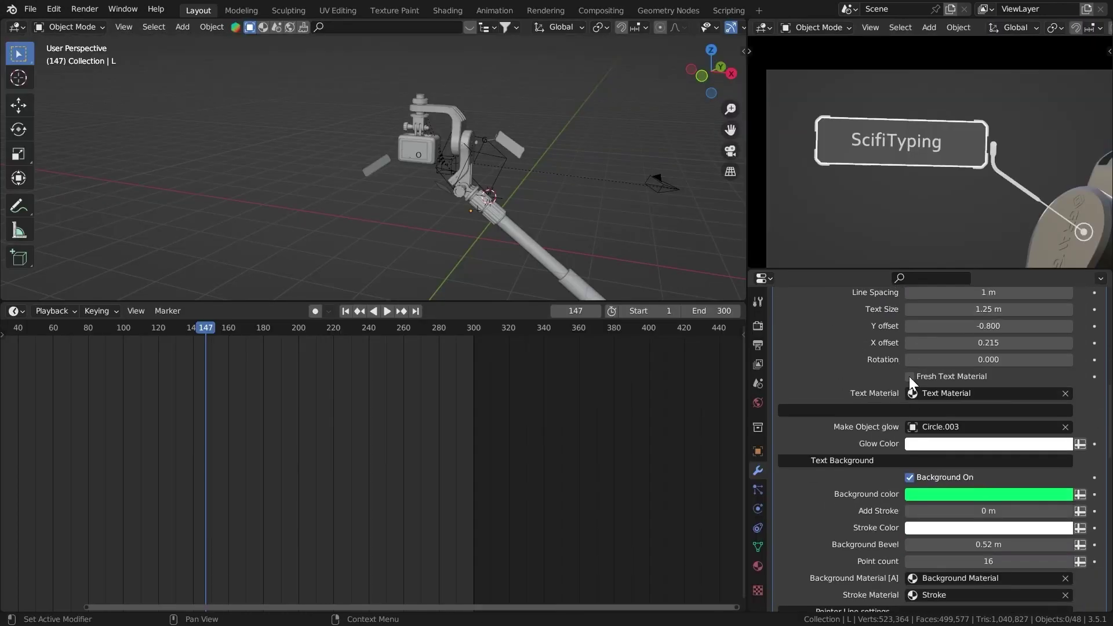
left_click(988, 403)
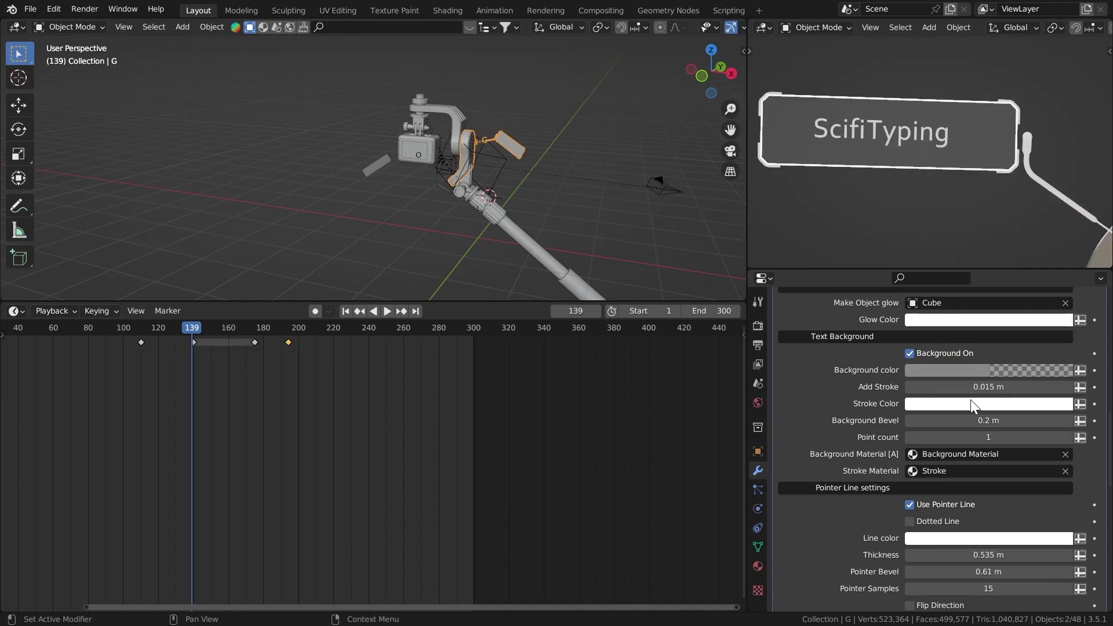
left_click(970, 402)
left_click_drag(997, 236, 1019, 201)
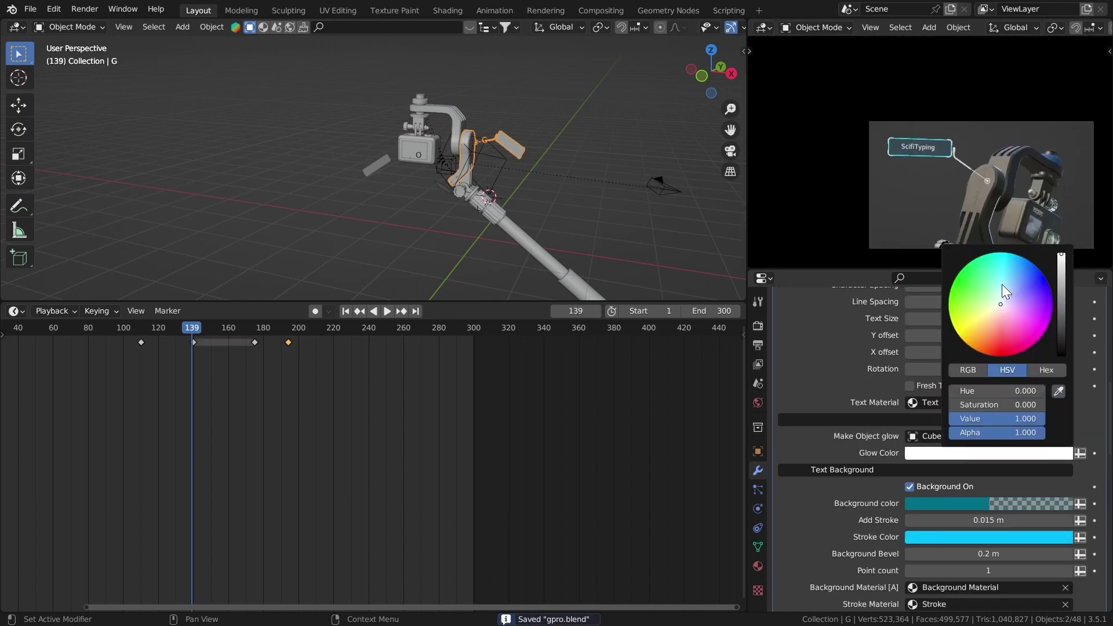
left_click_drag(1002, 284, 999, 248)
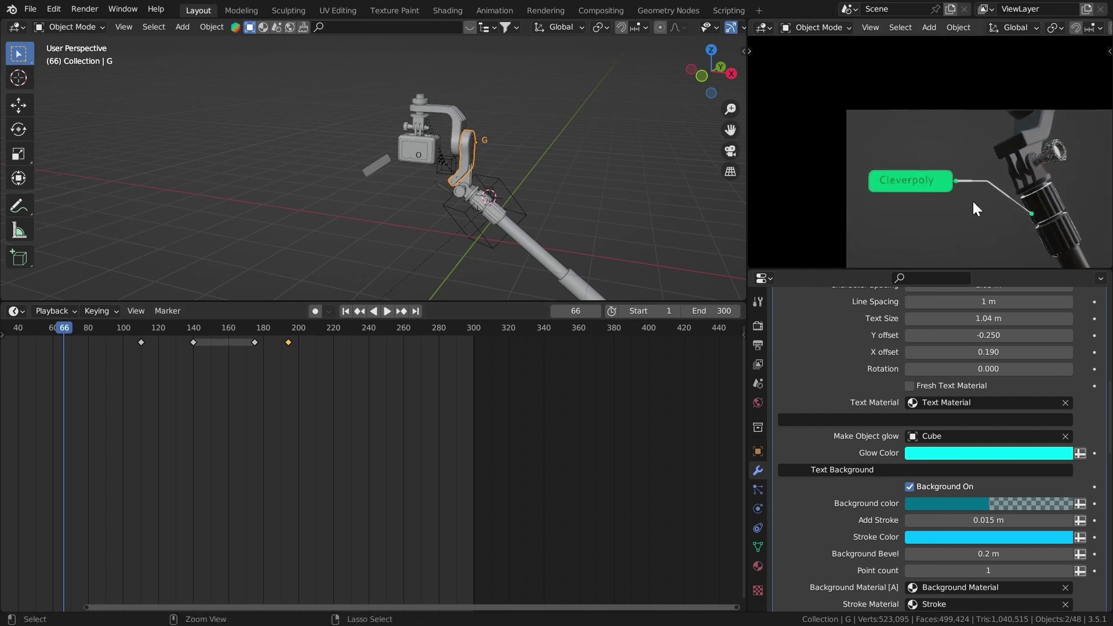
Step: Select the Cleverpoly callout and change its glow color to green
left_click(1042, 223)
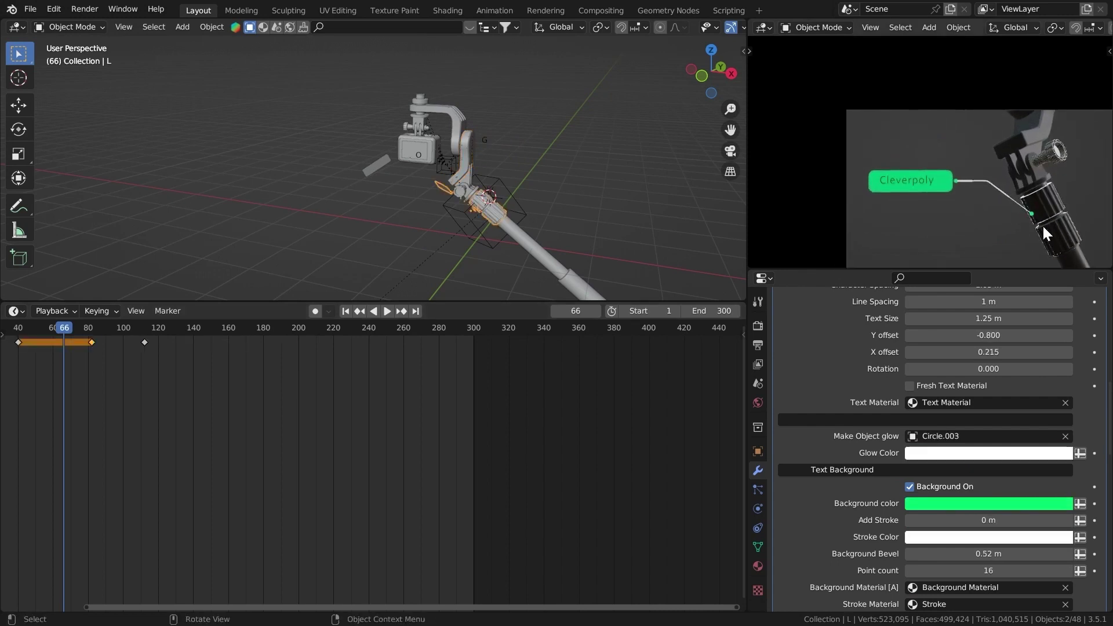
left_click(977, 451)
left_click_drag(983, 264, 982, 255)
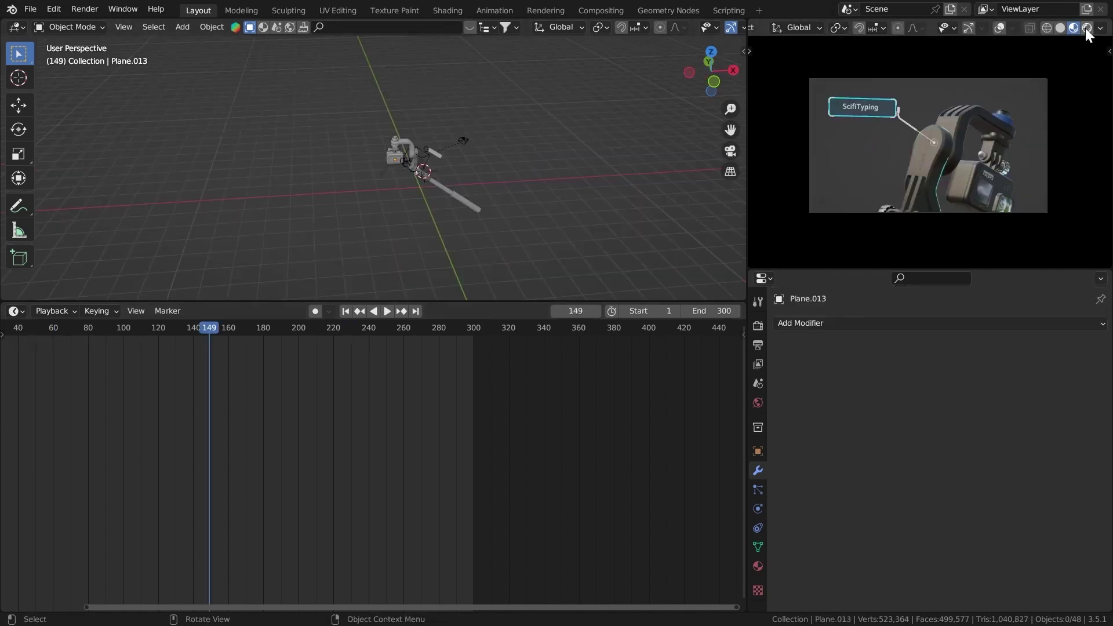
Step: Switch the camera viewport to Rendered shading and open its shading options
left_click(1086, 29)
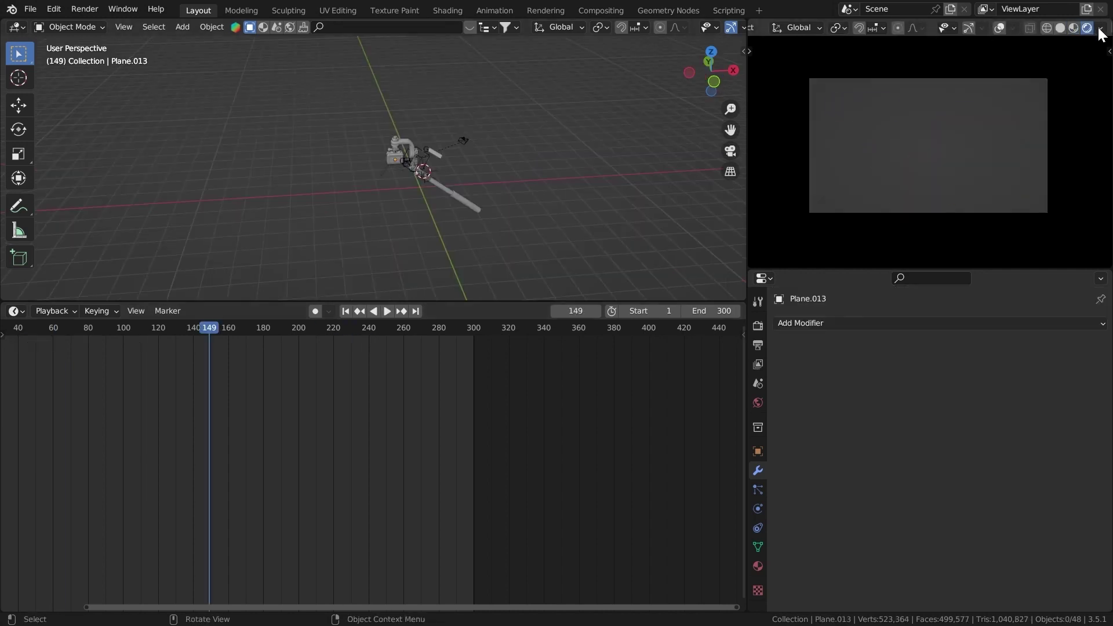
left_click(1102, 29)
mouse_move(687, 92)
middle_mouse_down()
mouse_move(474, 151)
mouse_move(632, 208)
middle_mouse_up()
Step: Assign an Environment Texture to the world background color and load forest.exr from the bundled studio lights' world folder
left_click(758, 402)
left_click(976, 423)
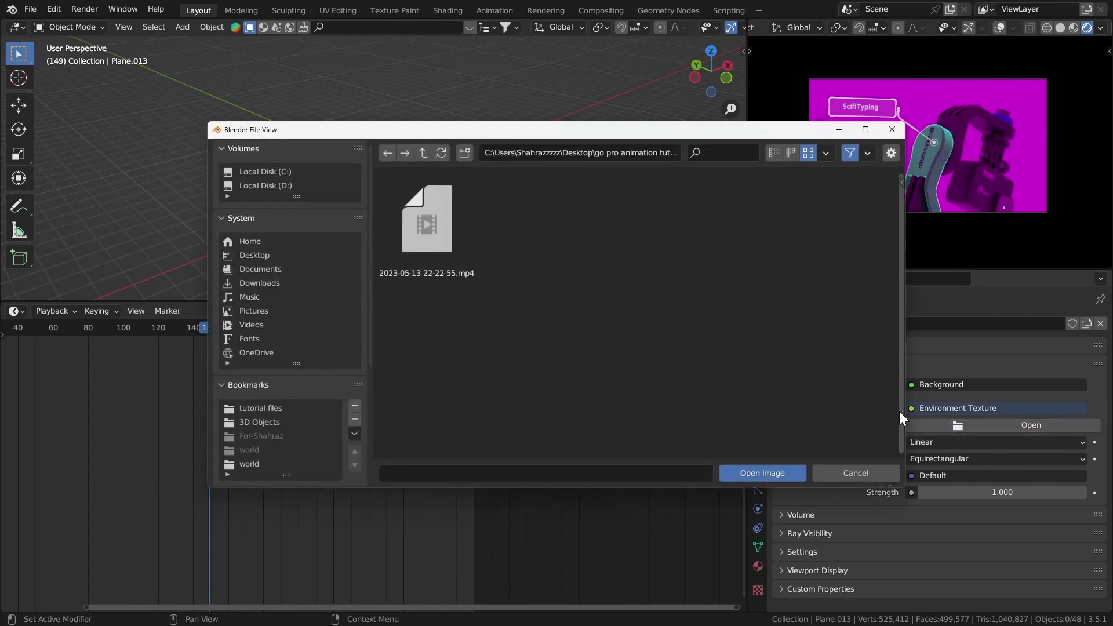
scroll(268, 397, "down", 3)
left_click(268, 401)
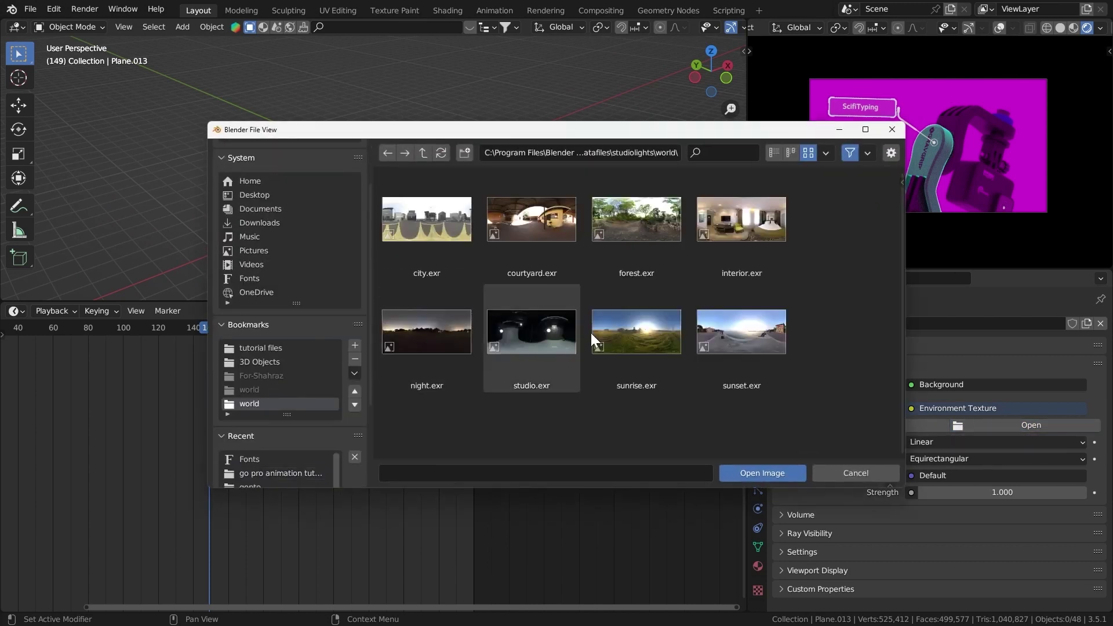
left_click(632, 215)
left_click(726, 470)
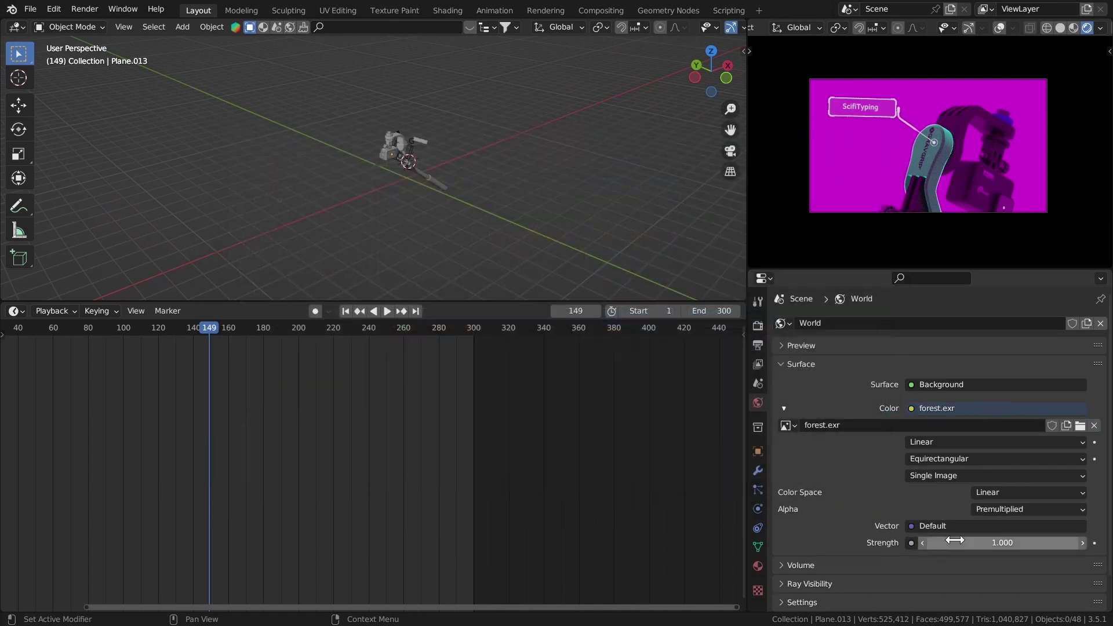
Step: Set the world background strength to 0.3
left_click(932, 543)
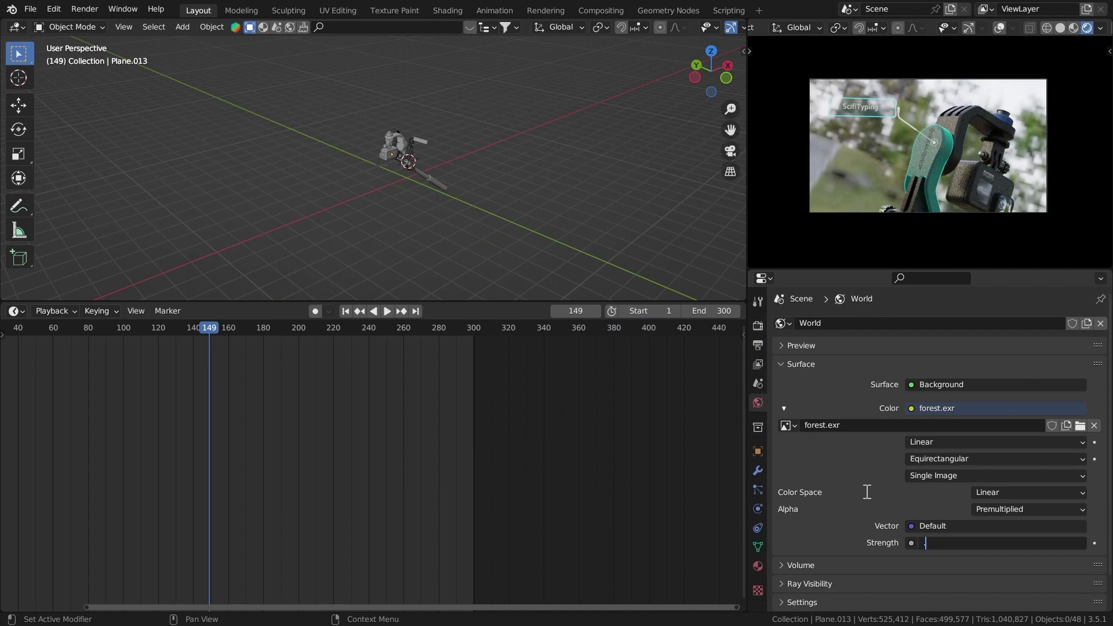
type(".3")
key("Return")
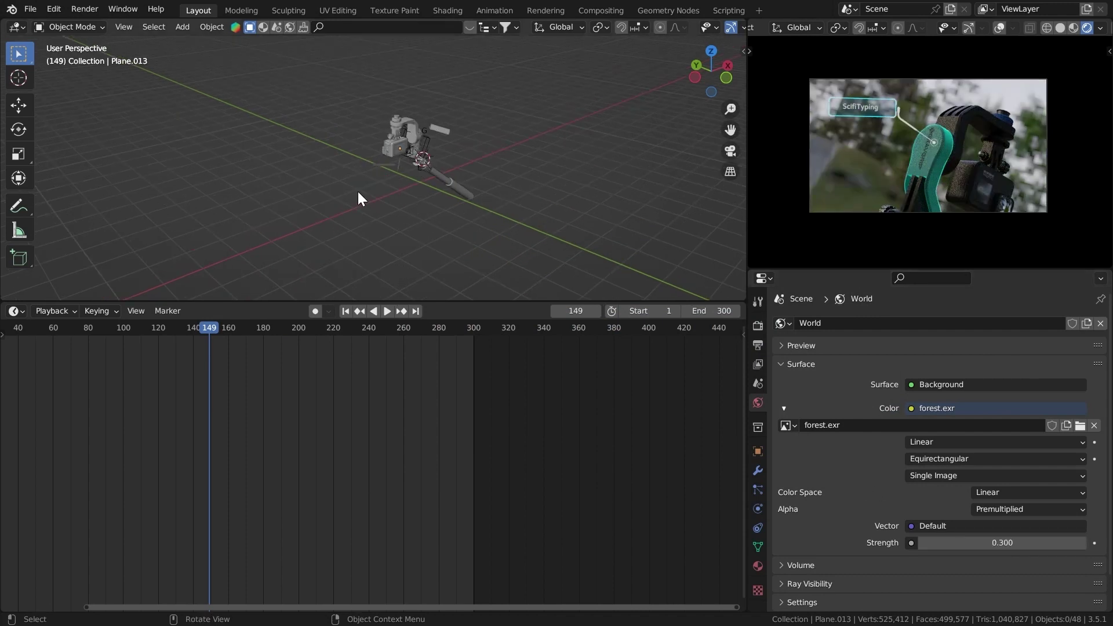
Step: Open the scene's render properties and review the Cycles sampling settings
left_click(758, 325)
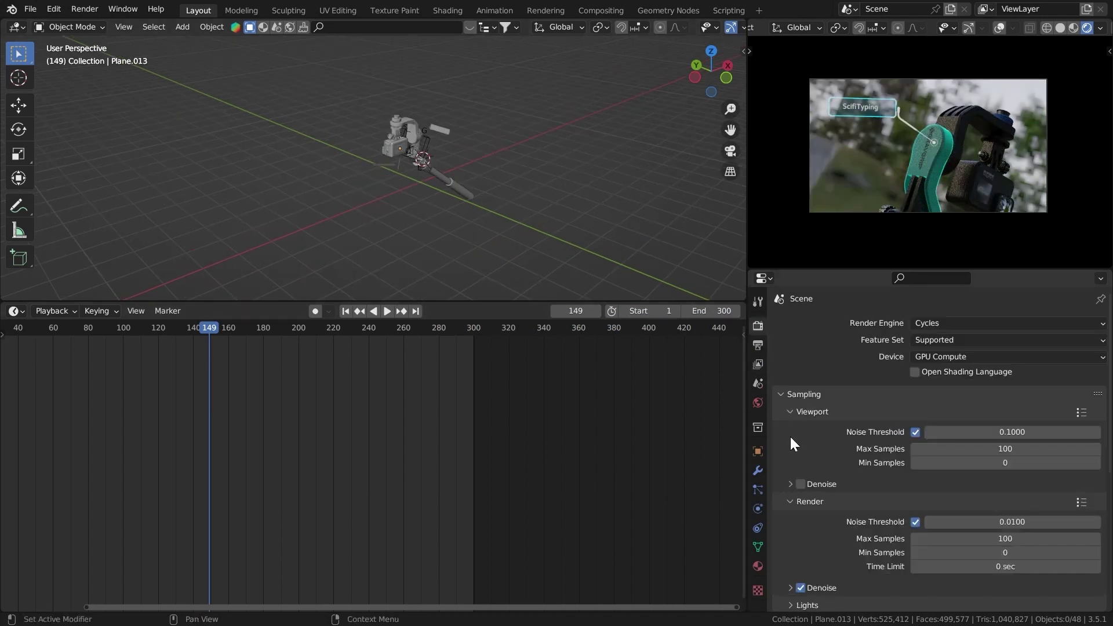
scroll(815, 384, "down", 6)
scroll(768, 313, "up", 4)
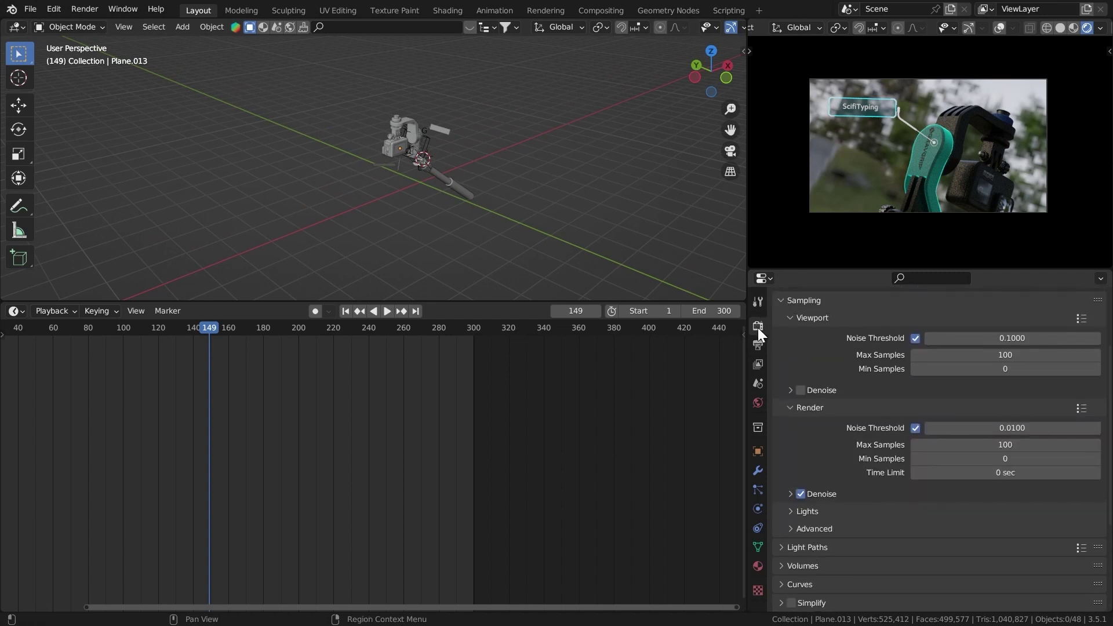
Step: Enable a transparent film background in the scene's render settings
scroll(783, 418, "down", 5)
left_click(780, 498)
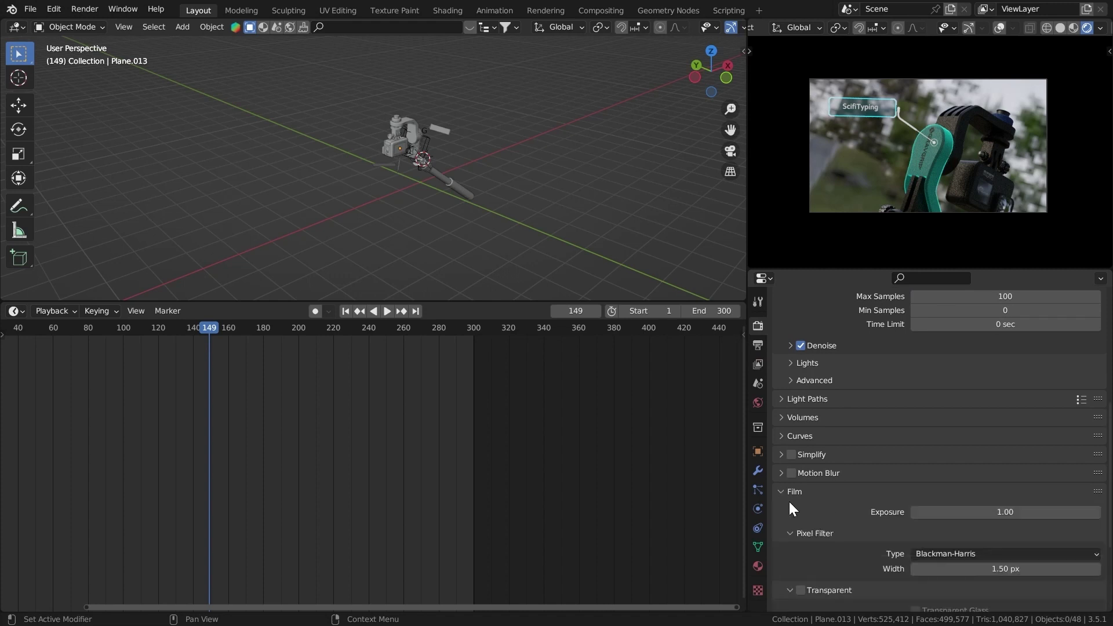
left_click(801, 453)
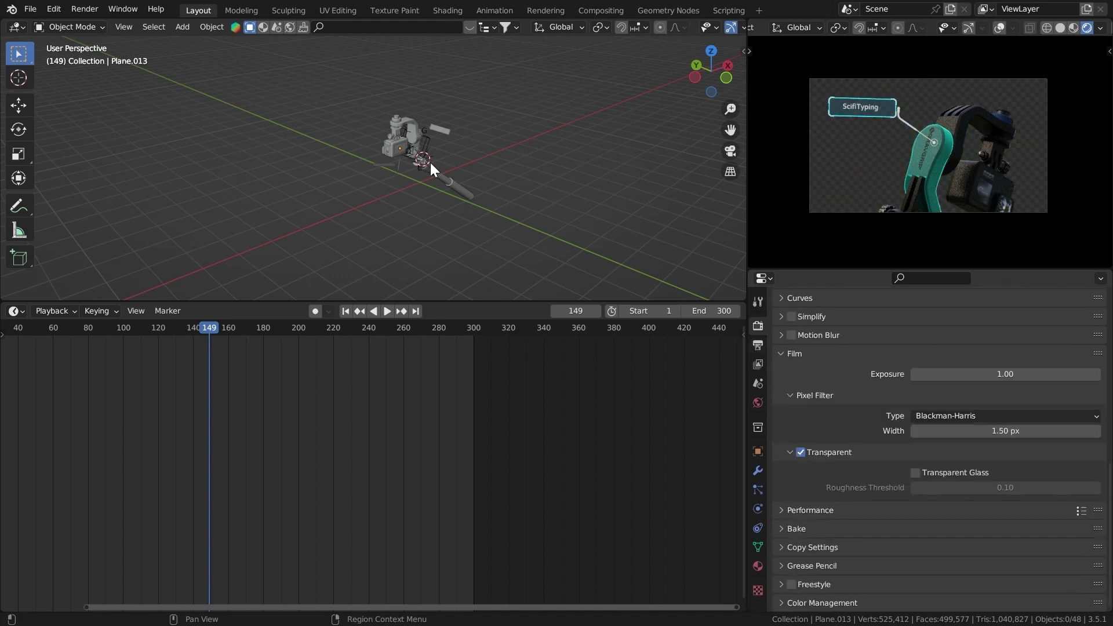
Step: Add an area light at the gimbal and scale it up to several times its original size
middle_click_drag(430, 162, 298, 107)
key("shift+a")
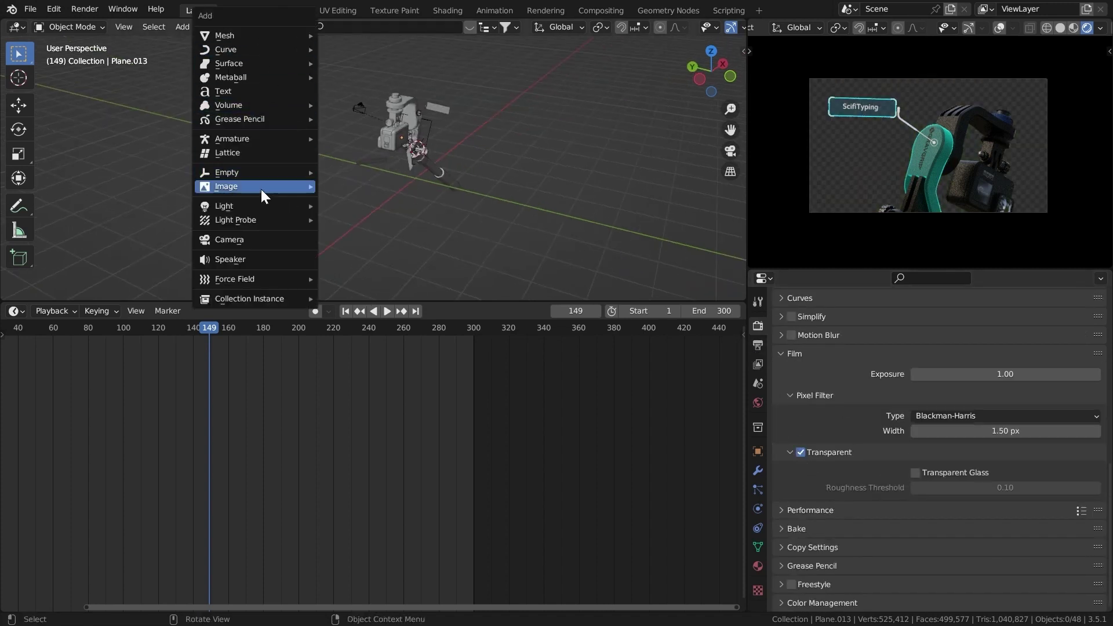
mouse_move(255, 205)
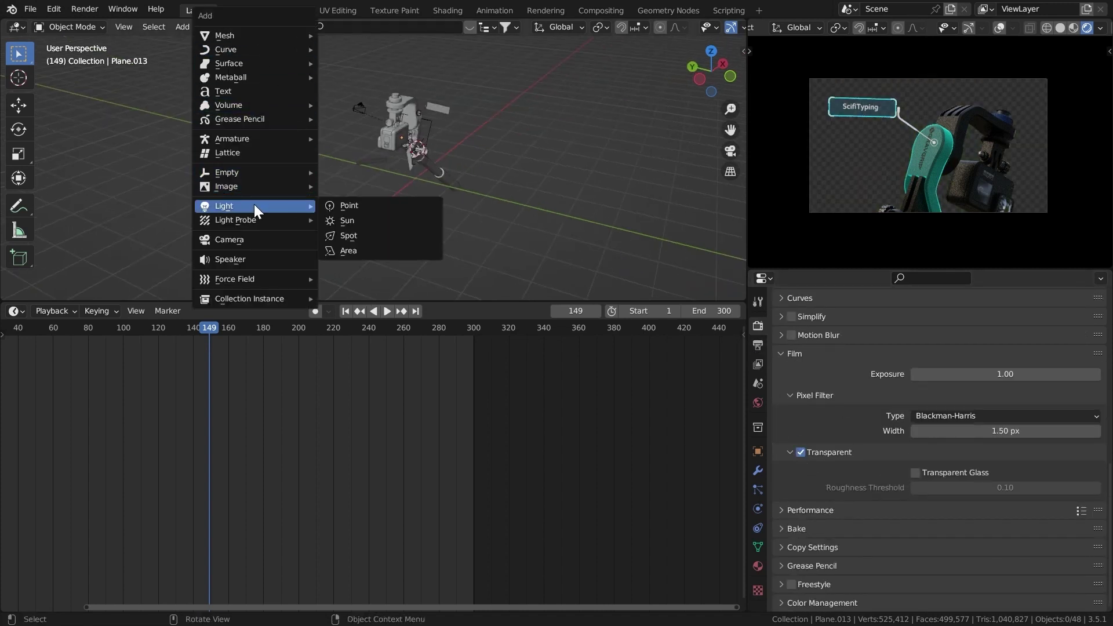
left_click(364, 256)
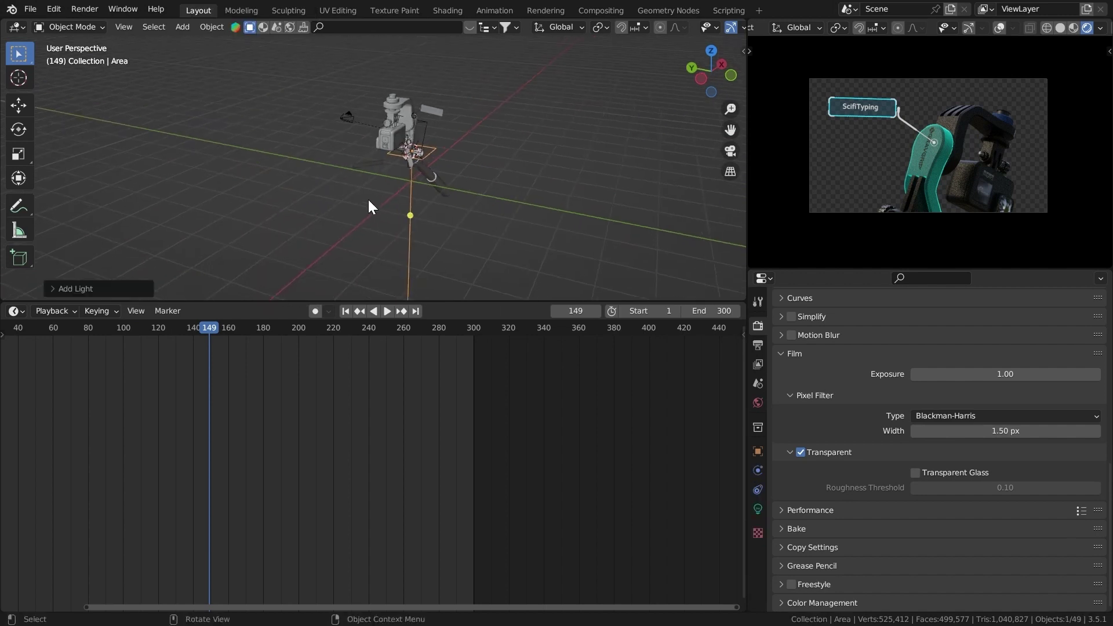
key("s")
key("Return")
Step: Set the area light's power to 700 W
left_click(758, 509)
left_click(915, 384)
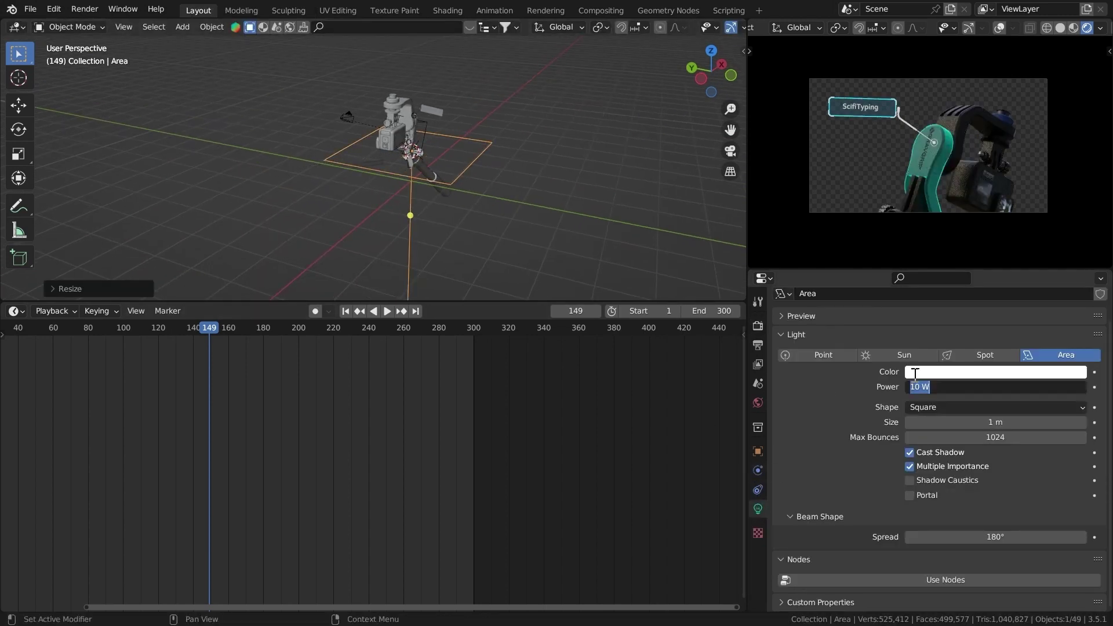
key("Return")
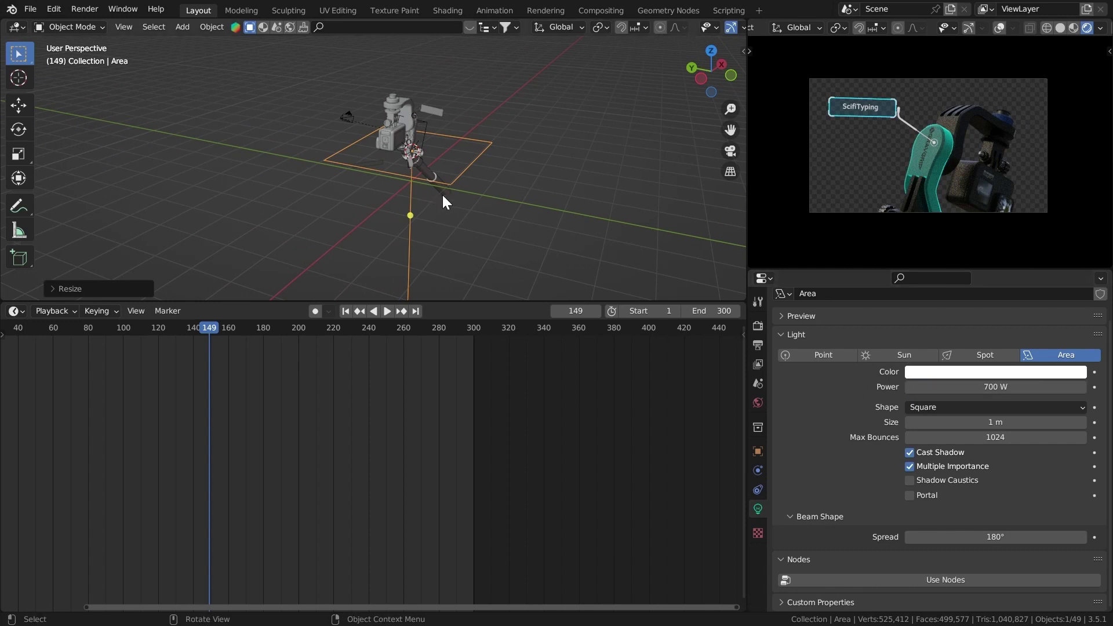
Step: Rotate the area light 90° about X, then enlarge and position it beside the gimbal facing it
type("rx90")
key("Return")
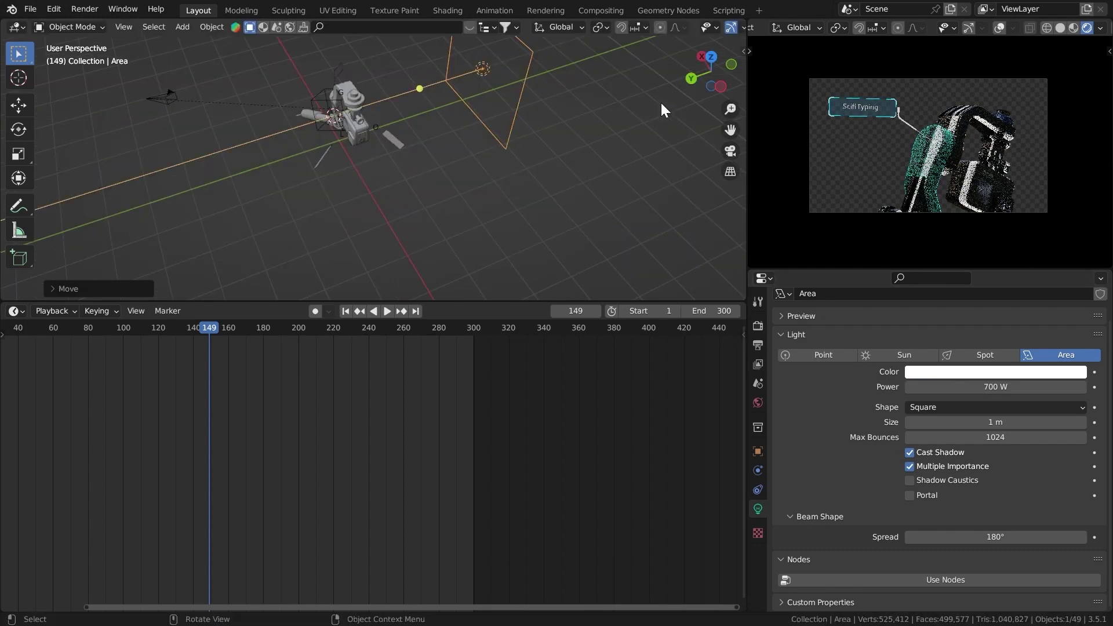
left_click(710, 57)
key("s")
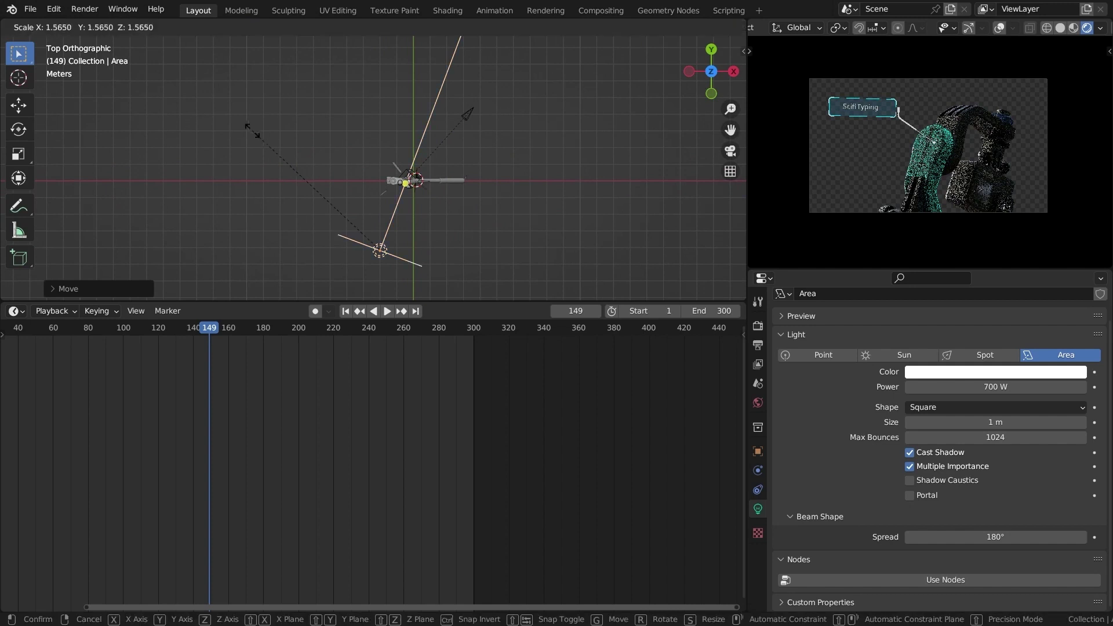
left_click(253, 131)
key("g")
left_click(254, 128)
Step: Duplicate the area light, clear the copy's rotation and place it directly above the gimbal, pointing down
key("shift+d")
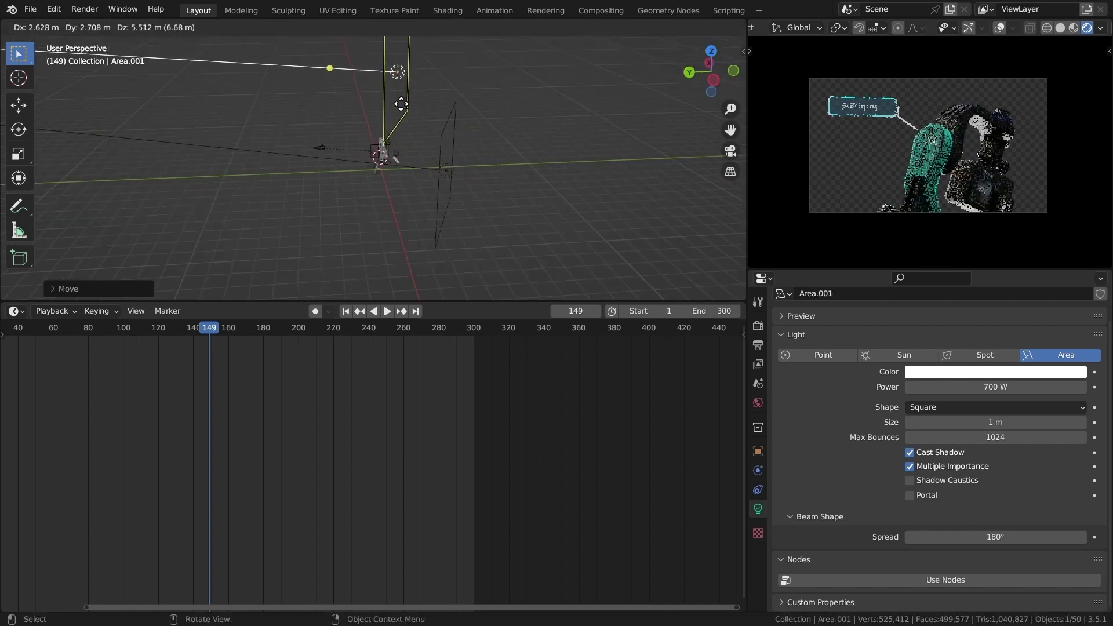
left_click(403, 107)
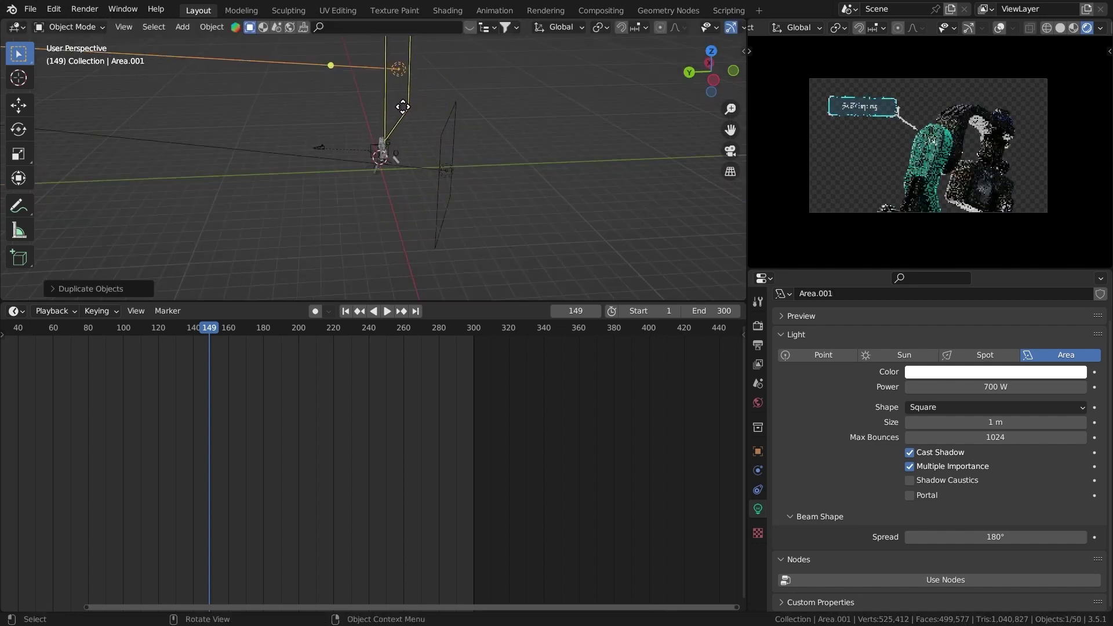
key("alt+r")
middle_click_drag(393, 131, 383, 134)
key("g")
left_click(365, 120)
middle_click_drag(246, 137, 405, 137)
key("g")
key("Return")
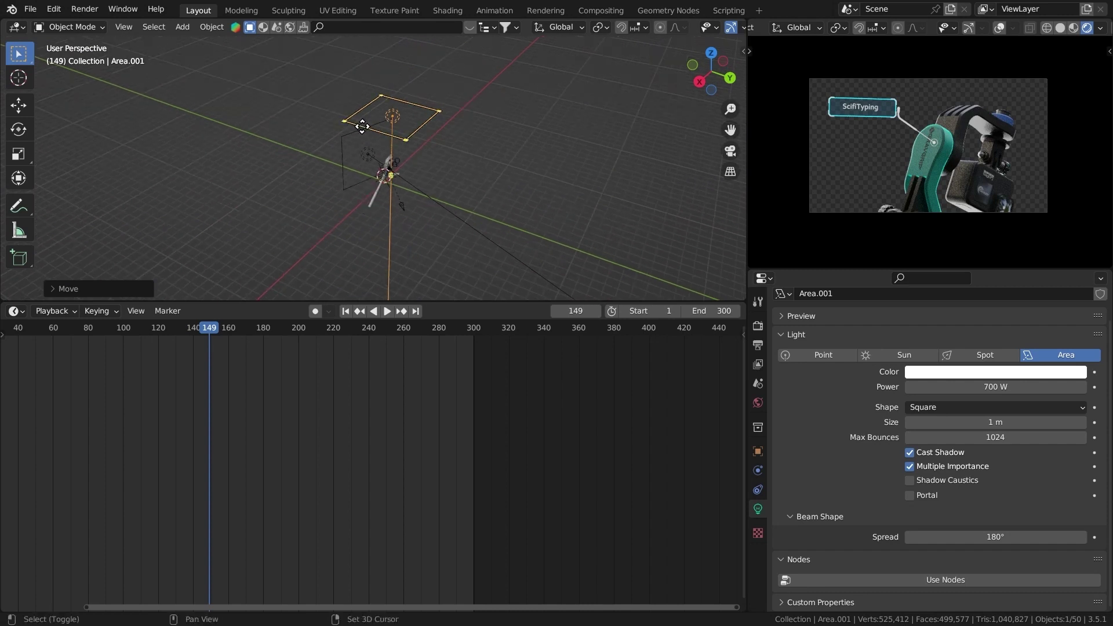
Step: Duplicate the overhead light, turn the copy to face the gimbal from the side and scale it down
key("shift+d")
left_click(464, 177)
key("r")
key("r")
middle_click_drag(487, 203, 458, 221)
left_click(355, 266)
key("s")
left_click(342, 235)
Step: Set the smaller side light's power to 400 W
left_click(942, 387)
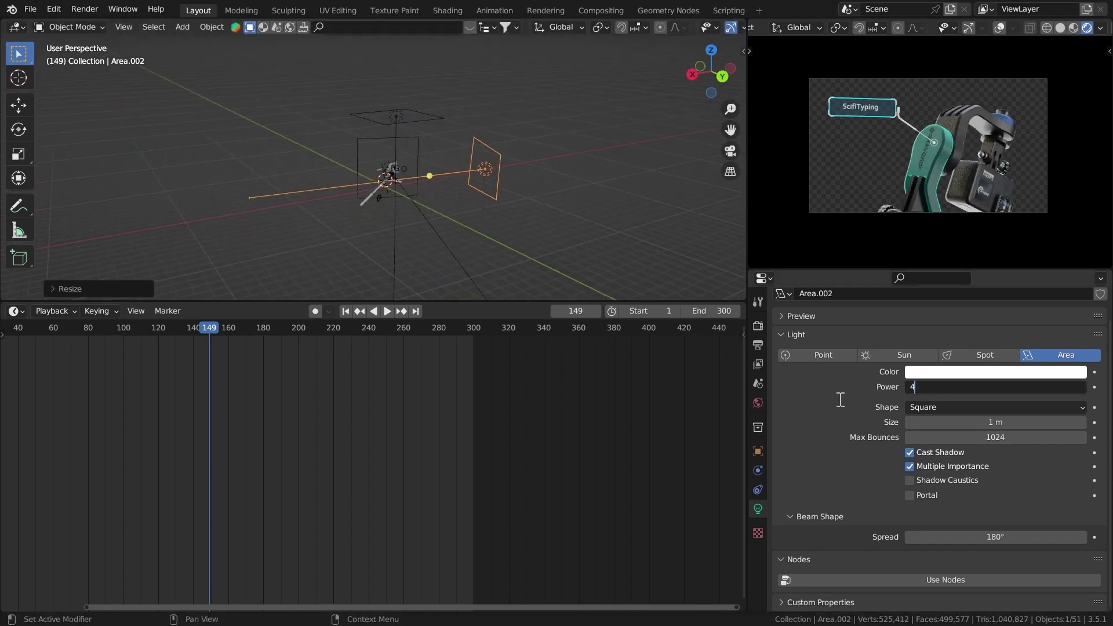
type("400")
key("Return")
Step: Render the current frame and enable compositing nodes with a Viewer node showing the result as backdrop
key("F12")
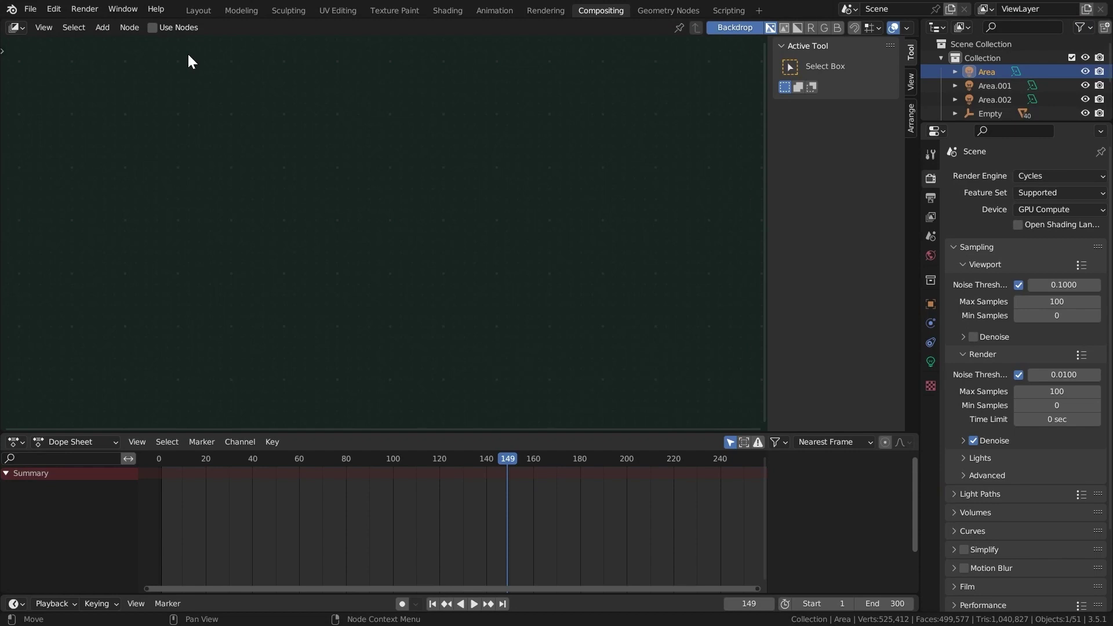
left_click(173, 29)
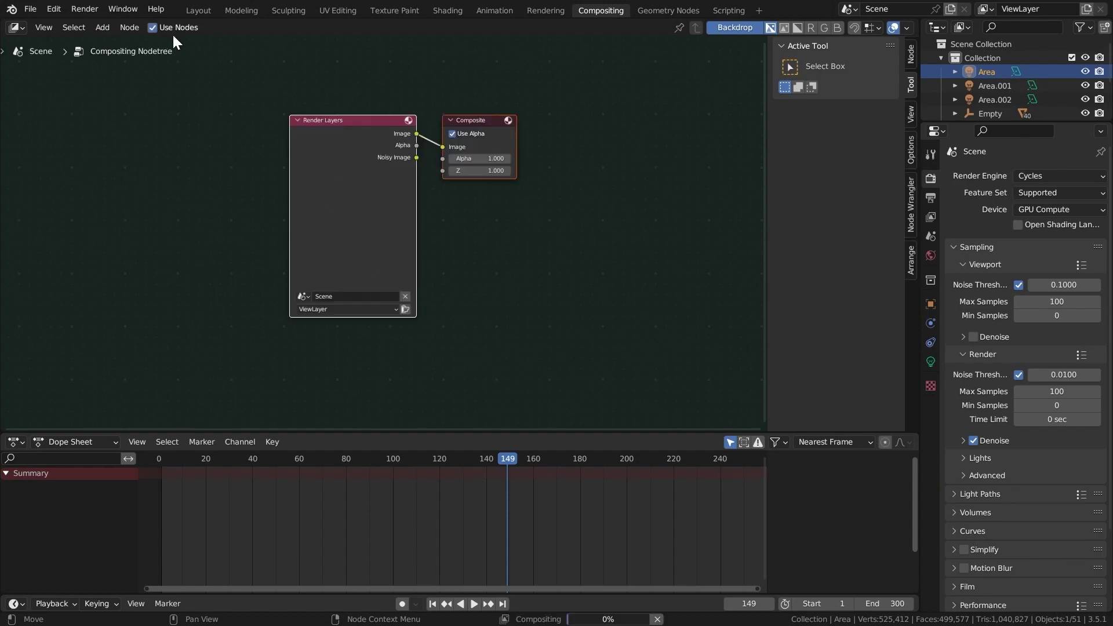
key("n")
middle_click_drag(251, 128, 331, 162)
left_click(480, 187, "ctrl+shift")
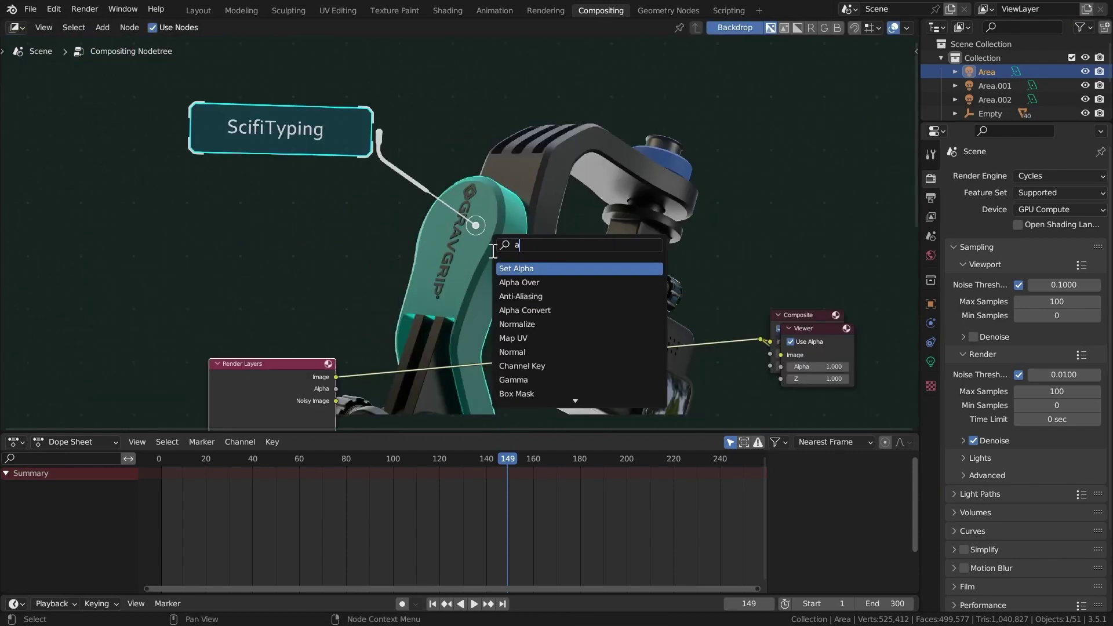
Step: Insert an Alpha Over node after Render Layers and feed the rendered image into its second image input
type("lph")
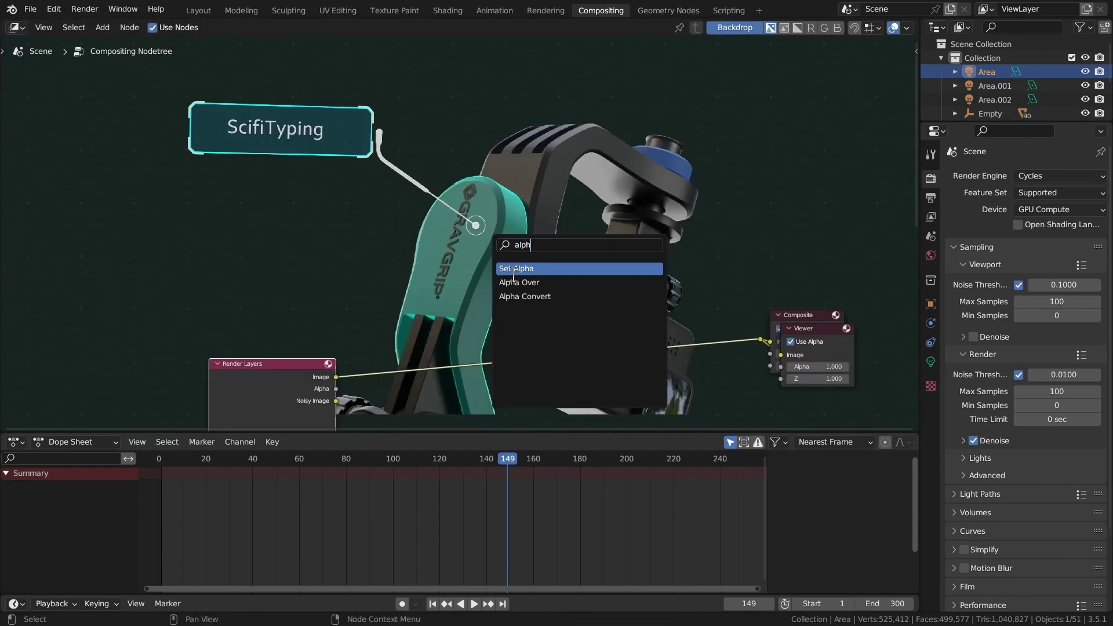
left_click(512, 283)
left_click(426, 386)
middle_click_drag(427, 386, 448, 320)
left_click_drag(423, 350, 413, 362)
Step: Set the Alpha Over node's first image color to a very dark gray for the background
scroll(452, 366, "up", 1)
left_click(482, 370)
left_click_drag(560, 275, 584, 334)
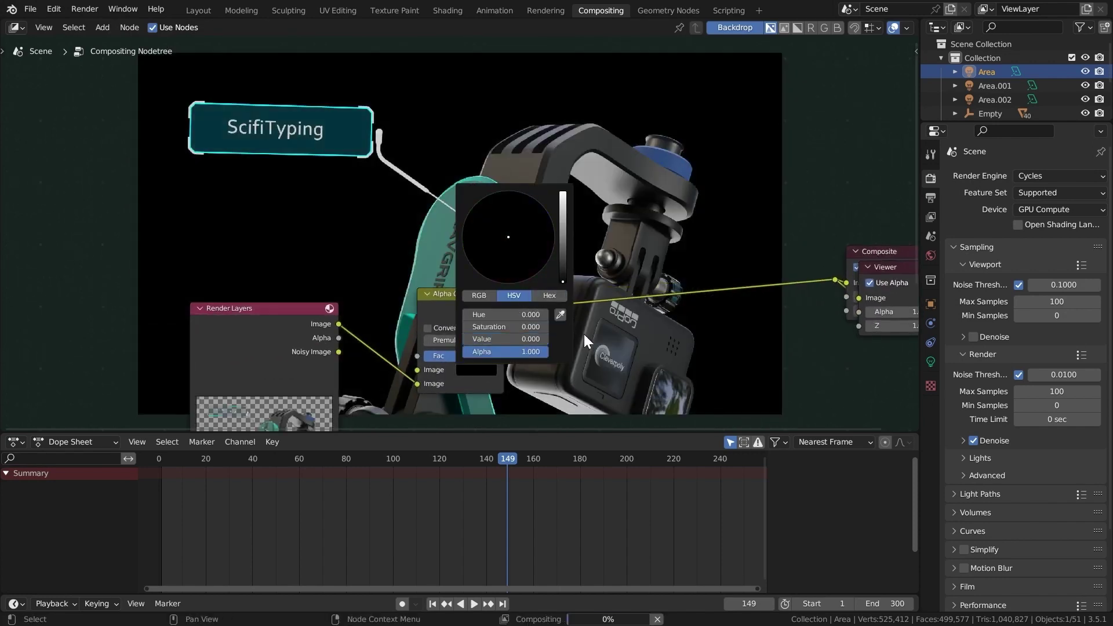
middle_click_drag(501, 268, 294, 178)
left_click(267, 280)
left_click(351, 184)
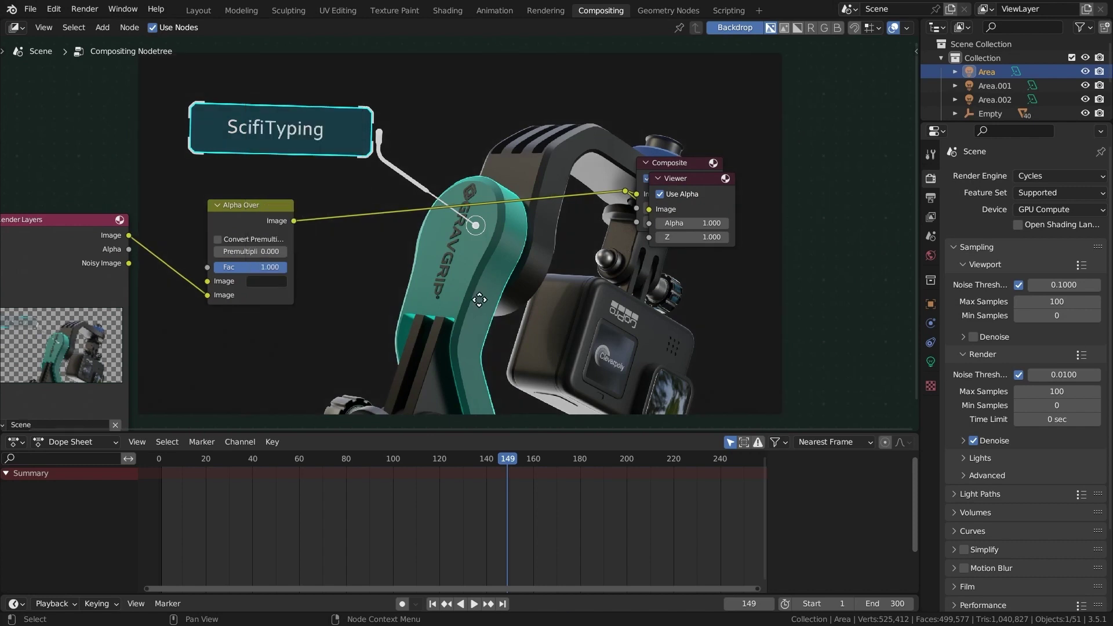
Step: Insert a Color Balance node after Alpha Over, with a slightly lowered lift and the gamma shifted slightly toward blue
middle_click_drag(415, 236, 409, 322)
key("shift+a")
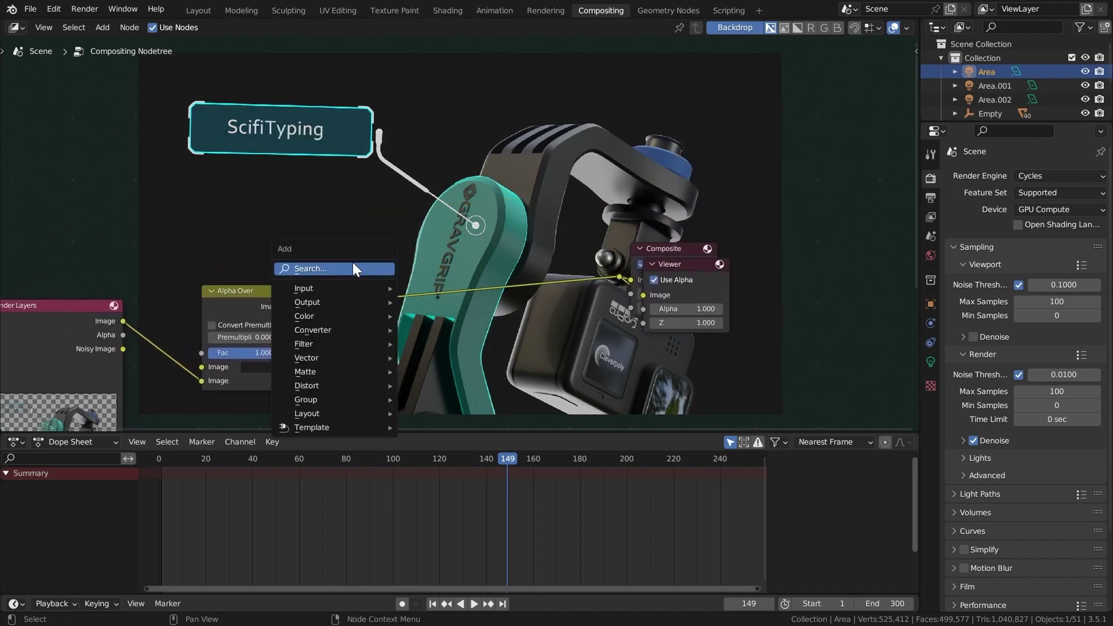
type("col")
left_click(378, 328)
scroll(378, 326, "up", 4)
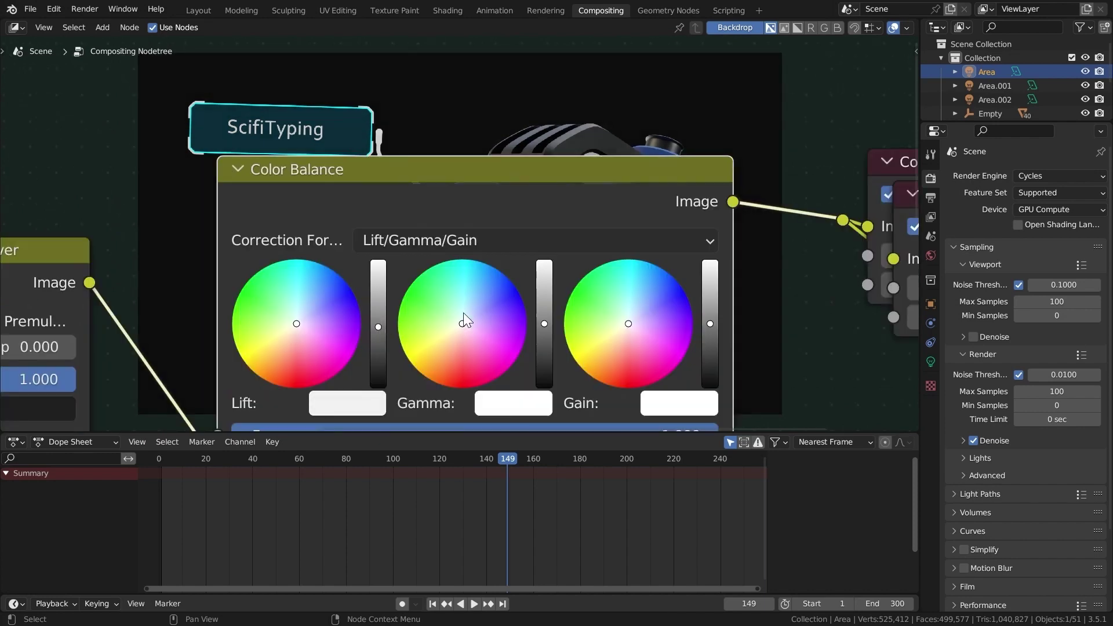
left_click(467, 313)
Step: Insert a Glare node between the Alpha Over and Color Balance nodes
middle_click_drag(383, 288, 383, 325, "ctrl")
middle_click_drag(224, 210, 385, 205)
key("shift+a")
type("sgl")
left_click(527, 283)
left_click(558, 311)
scroll(464, 245, "up", 3)
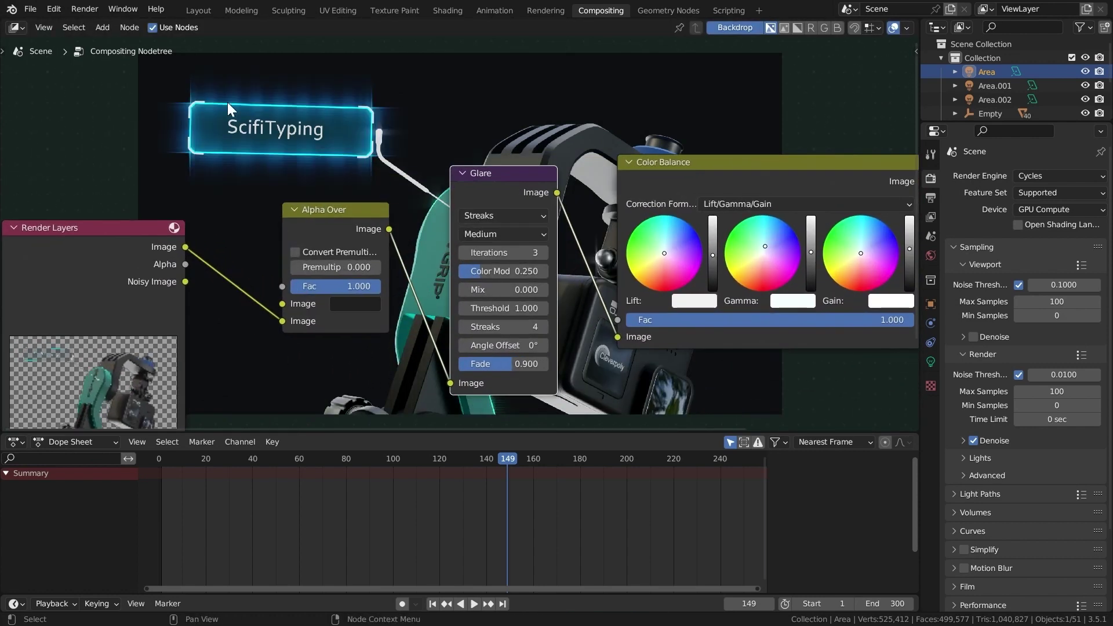
Step: Set the Glare node to Fog Glow with Medium quality and save the file
middle_click_drag(297, 163, 399, 267)
middle_click_drag(296, 112, 222, 60)
left_click(519, 266)
left_click(525, 331)
middle_click_drag(474, 252, 383, 213)
left_click(540, 296)
left_click(556, 346)
key("ctrl+s")
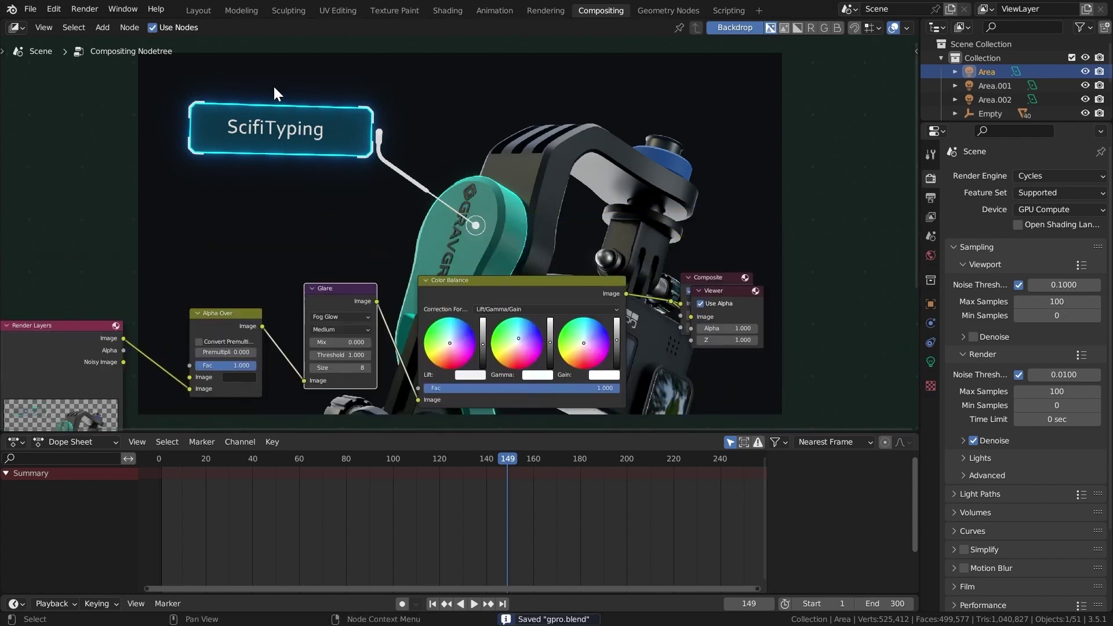
Step: Return to the Layout workspace and start a viewport render of the animation from the full-size camera view
left_click(195, 14)
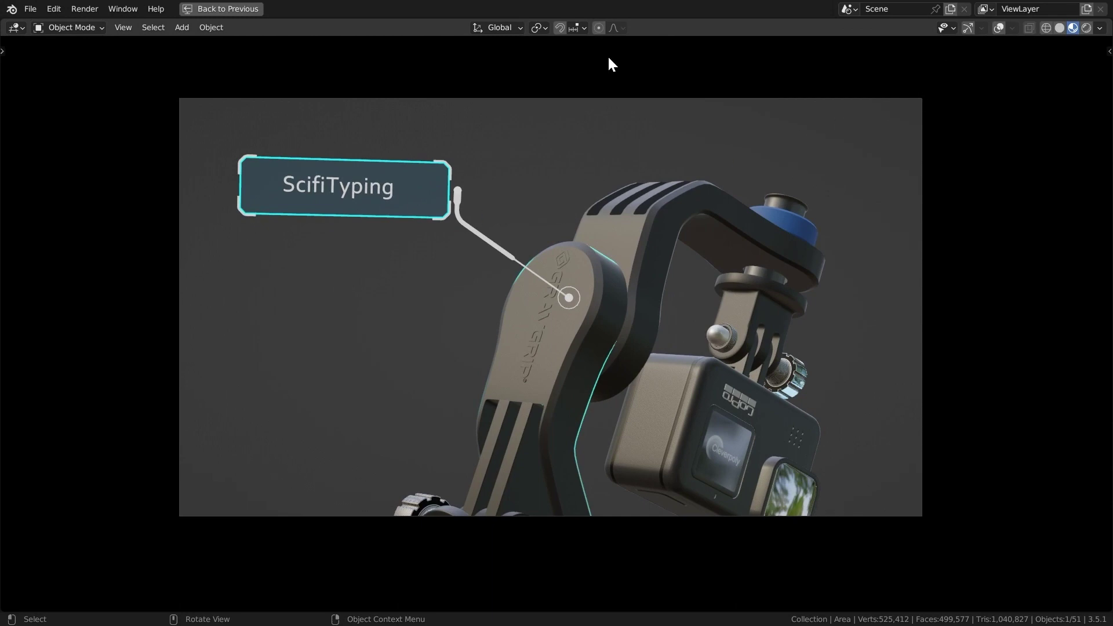
left_click(123, 27)
left_click(123, 27)
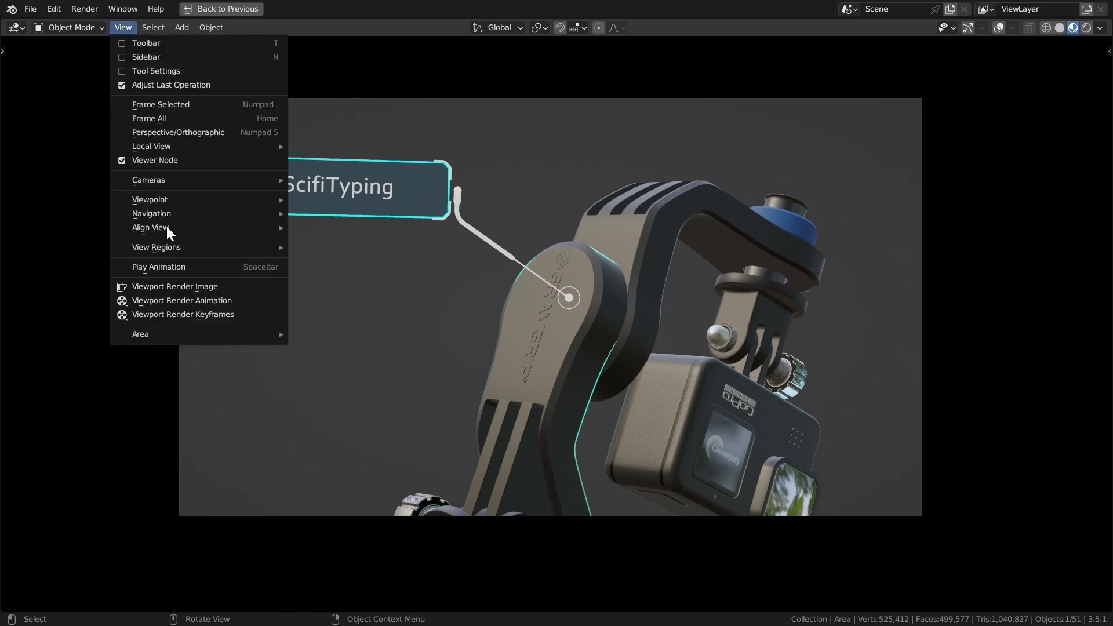
left_click(214, 300)
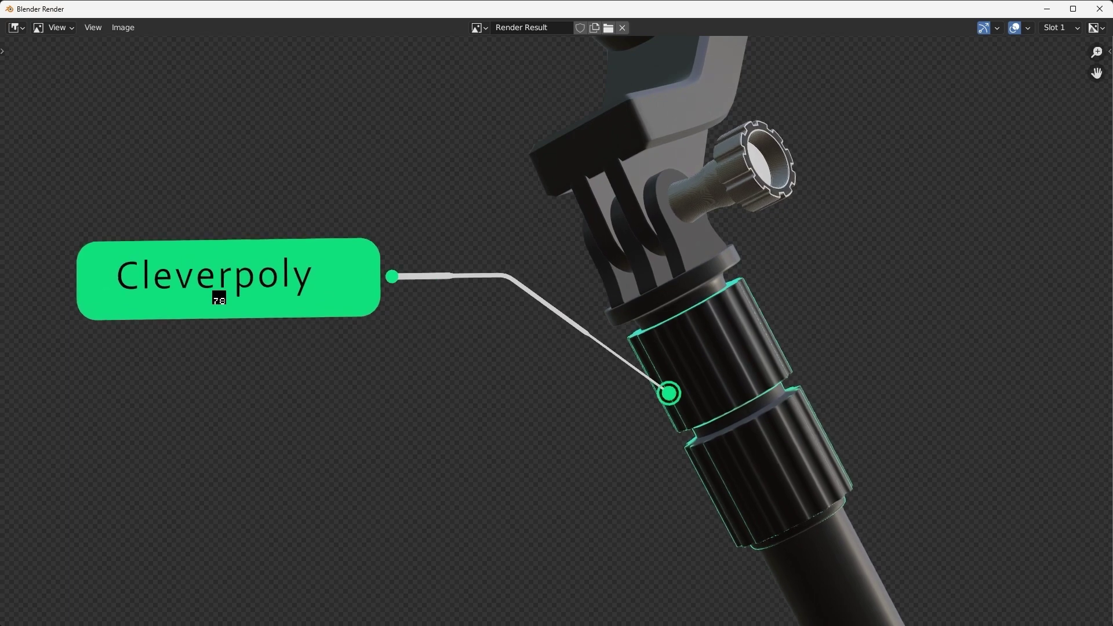